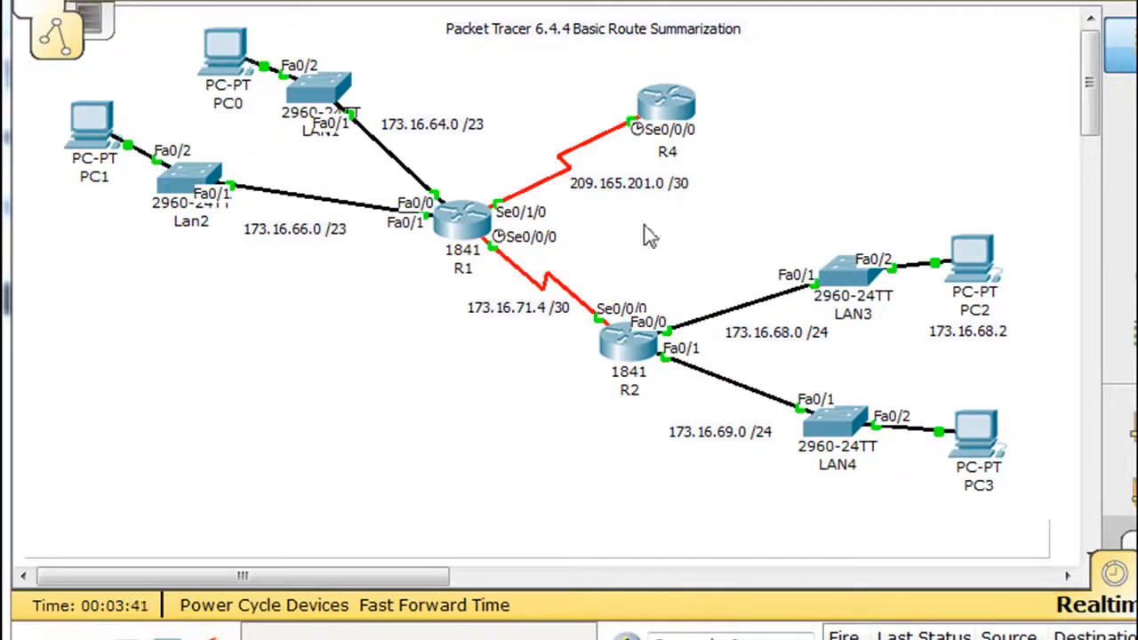
Change the topology's title note to "Packet Tracer RIPv2".
double_click(703, 32)
left_click_drag(746, 28, 542, 40)
type("RIPV")
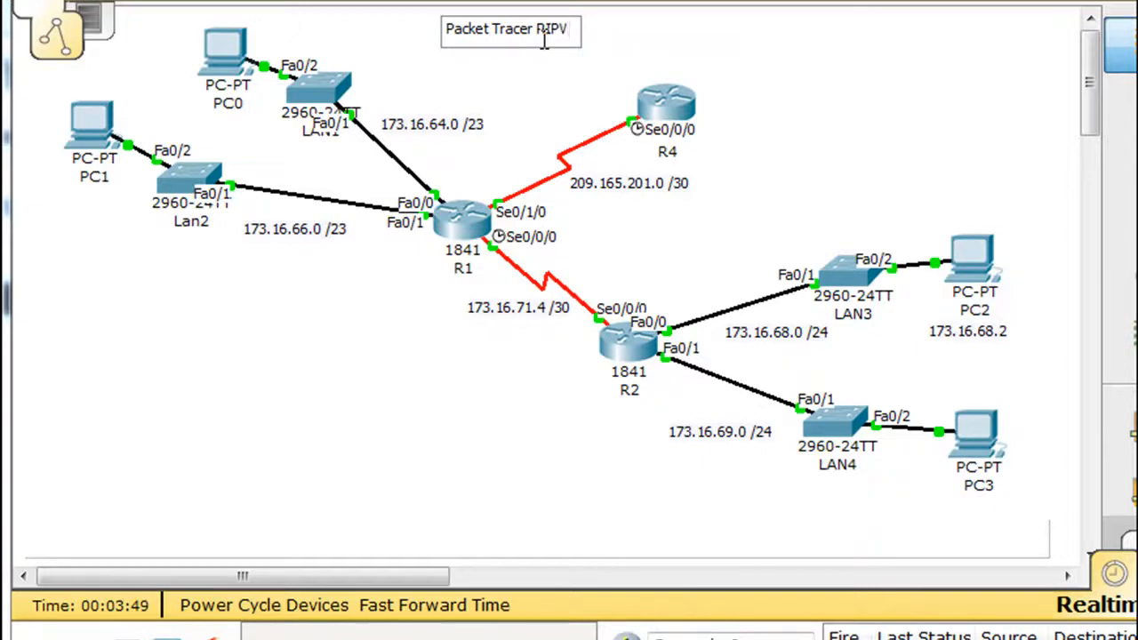
key("BackSpace")
type("v2")
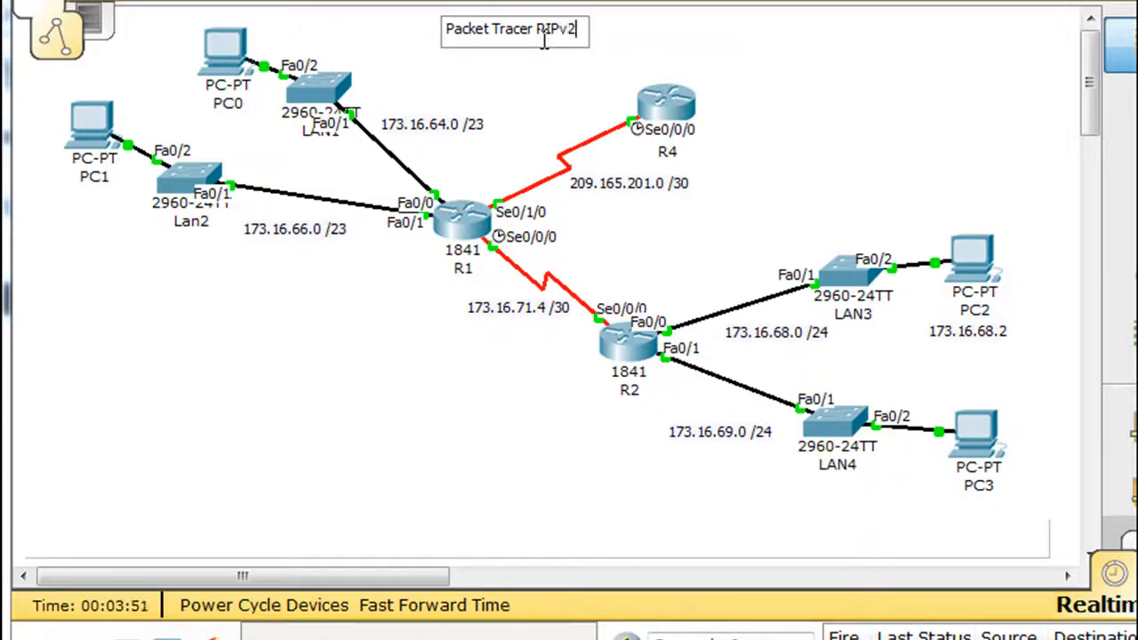
left_click(541, 101)
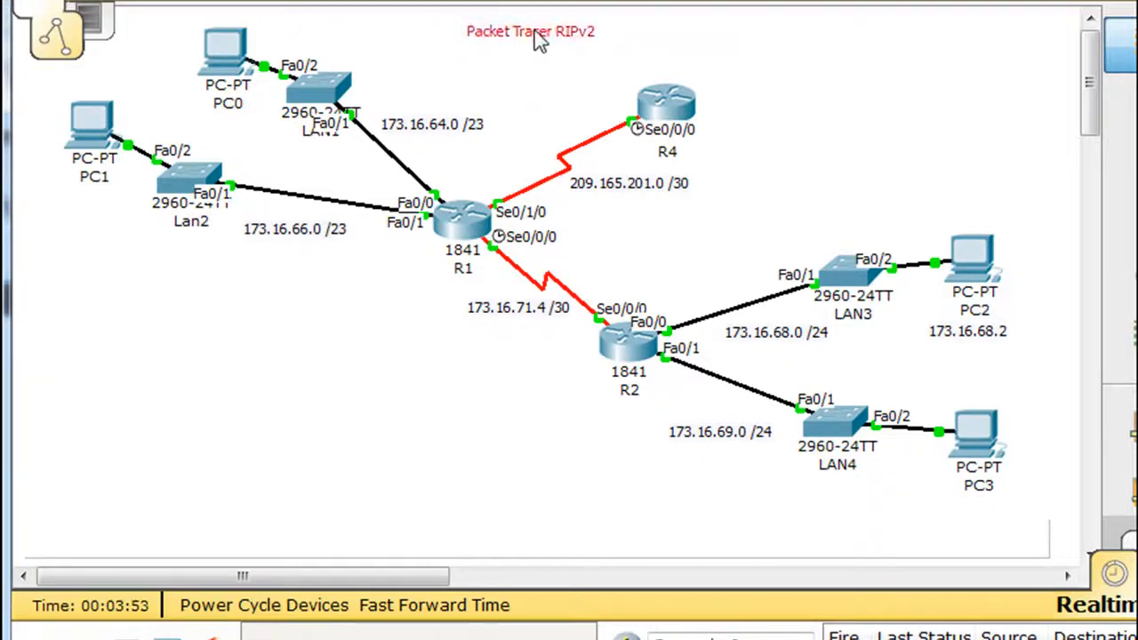
left_click(398, 425)
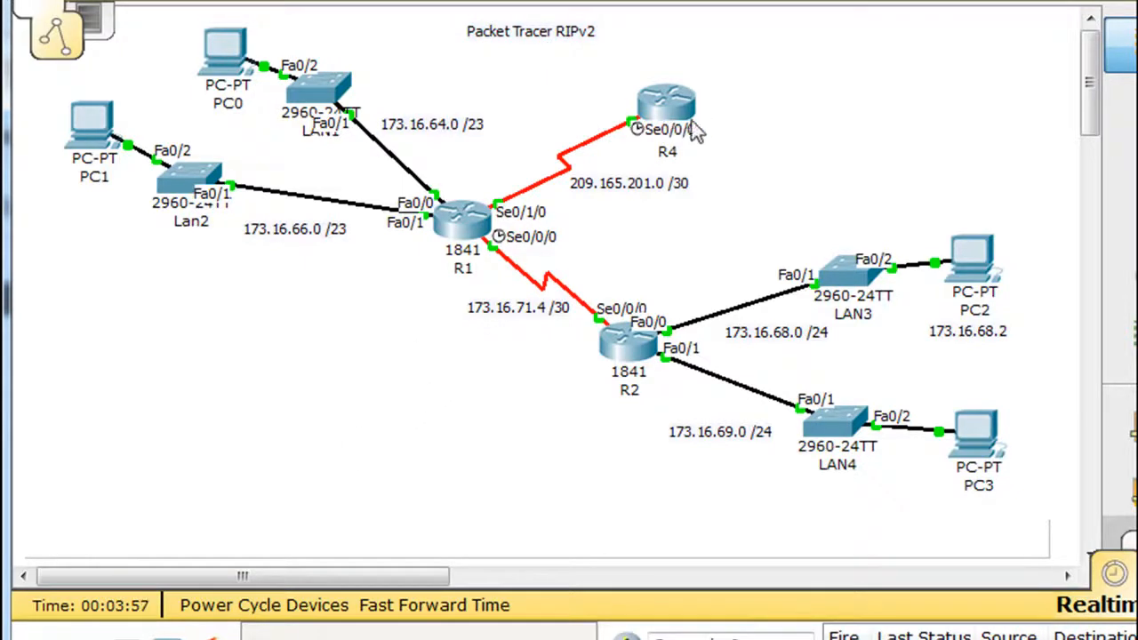
Remove the static route 173.16.64.0/21 via 209.165.201.1 from router R4 and close its configuration window.
left_click(665, 99)
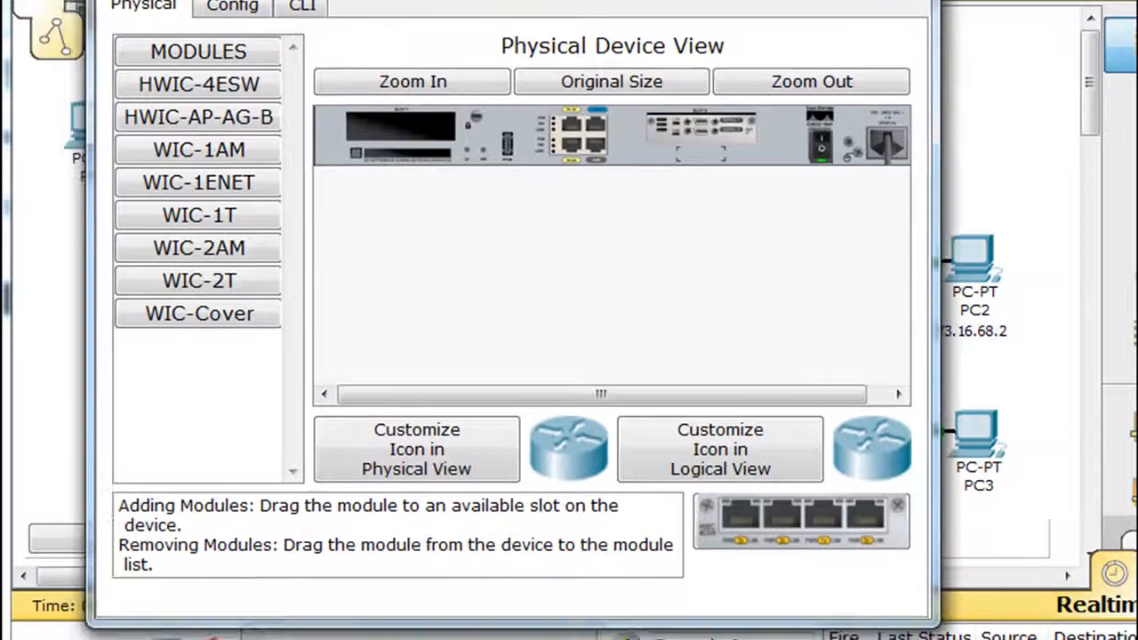
left_click(63, 65)
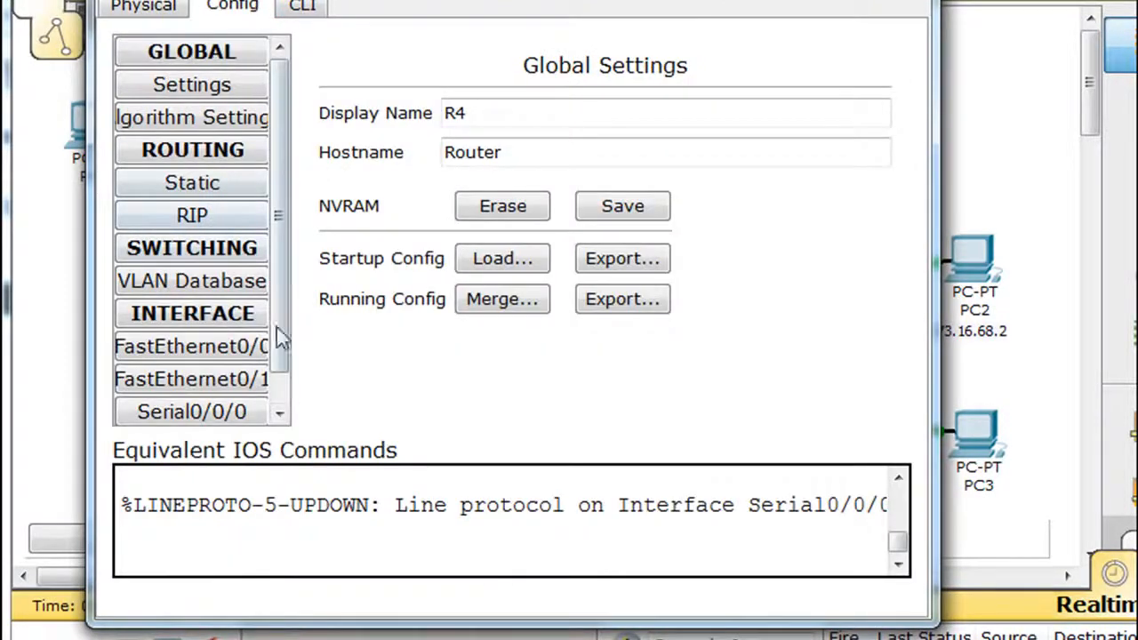
left_click_drag(409, 2, 436, 0)
left_click(249, 154)
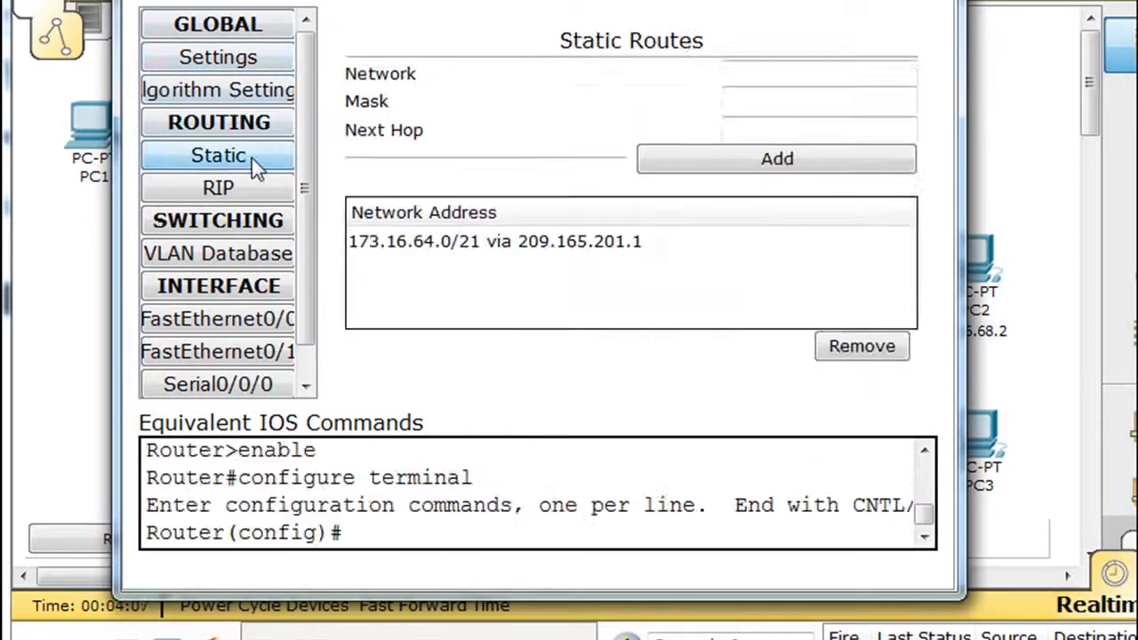
left_click(602, 254)
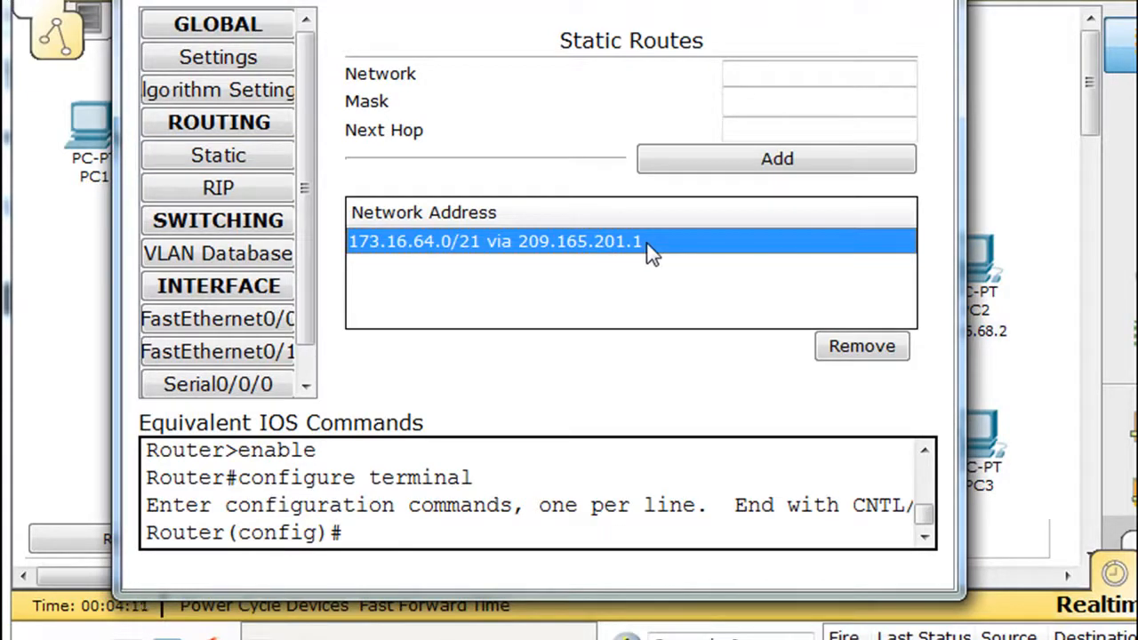
left_click(858, 354)
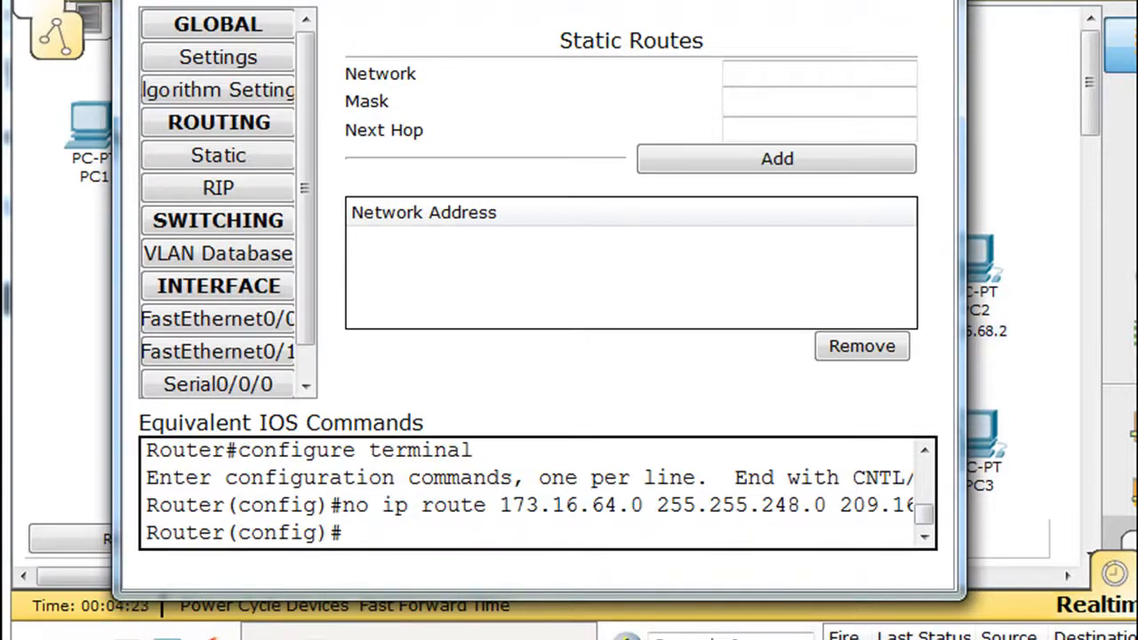
key("alt+F4")
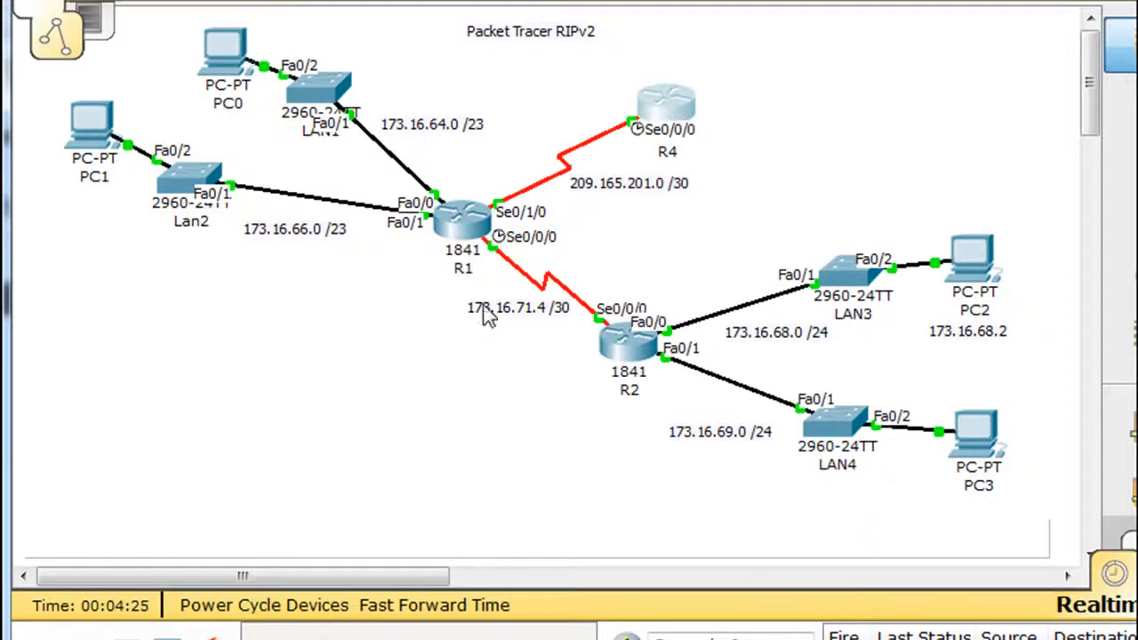
Remove the static route 173.16.68.0/23 via 173.16.71.6 from router R1 and close its configuration window.
left_click(463, 219)
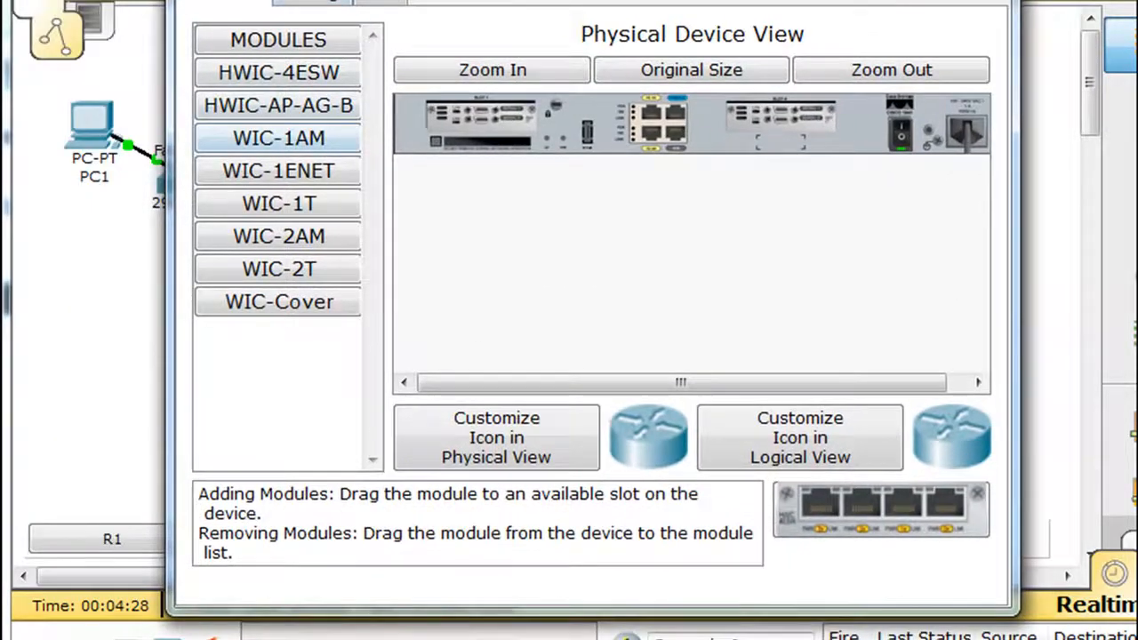
left_click(311, 5)
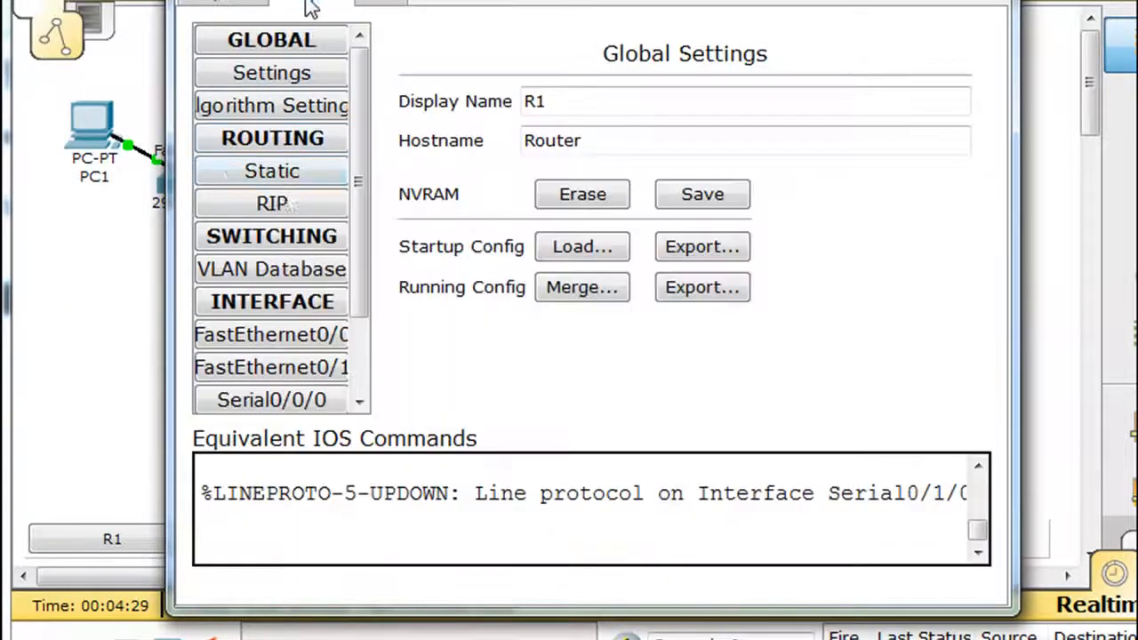
left_click(287, 173)
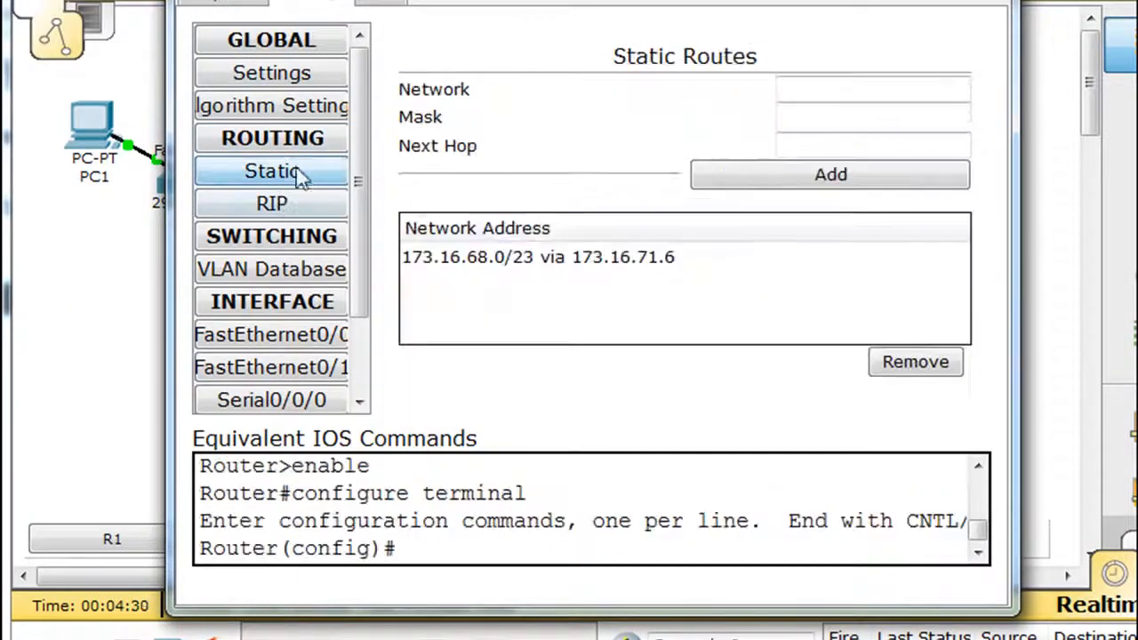
left_click(587, 259)
left_click(923, 371)
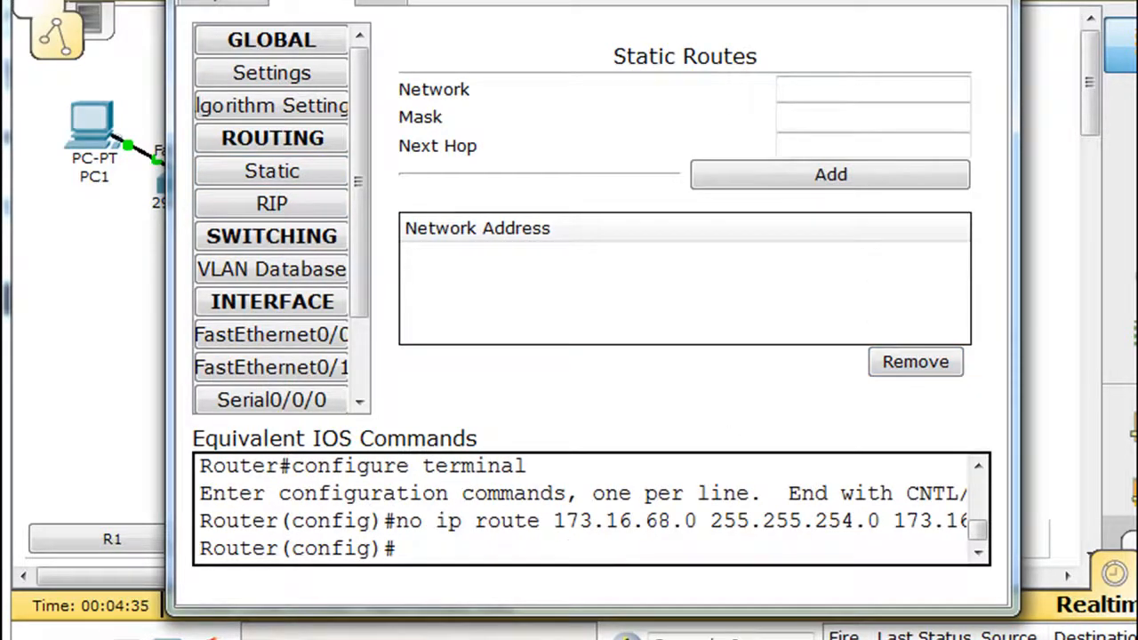
left_click(1049, 54)
Remove the static routes 209.165.201.0/30 via 173.16.71.5 and 173.16.64.0/22 via Serial0/0/0 from router R2, then close its window.
left_click(652, 347)
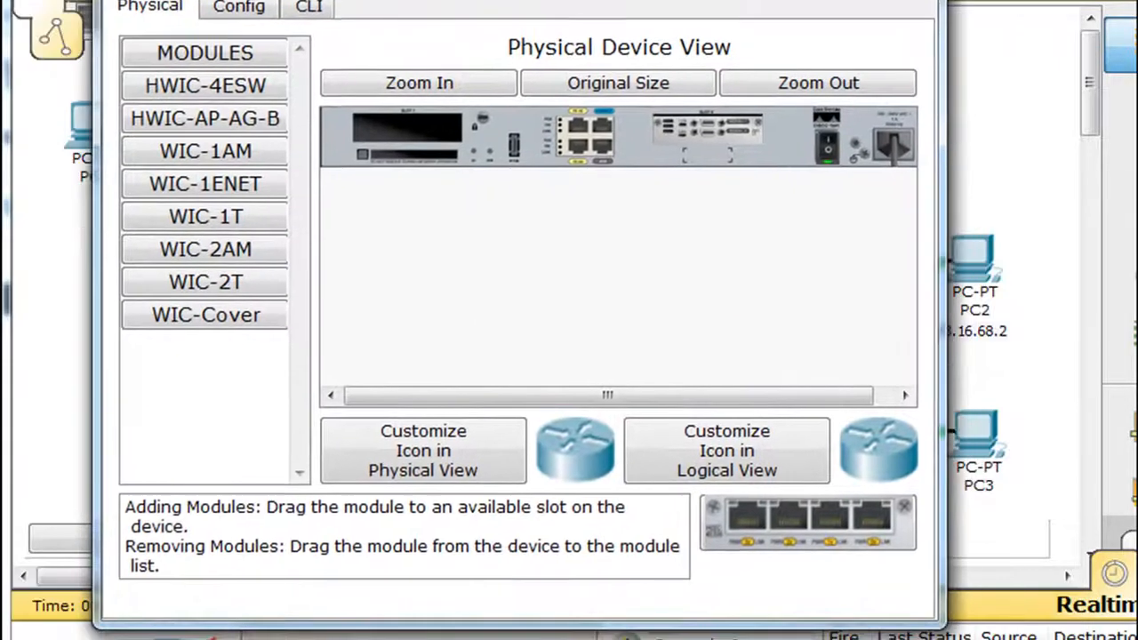
left_click(252, 8)
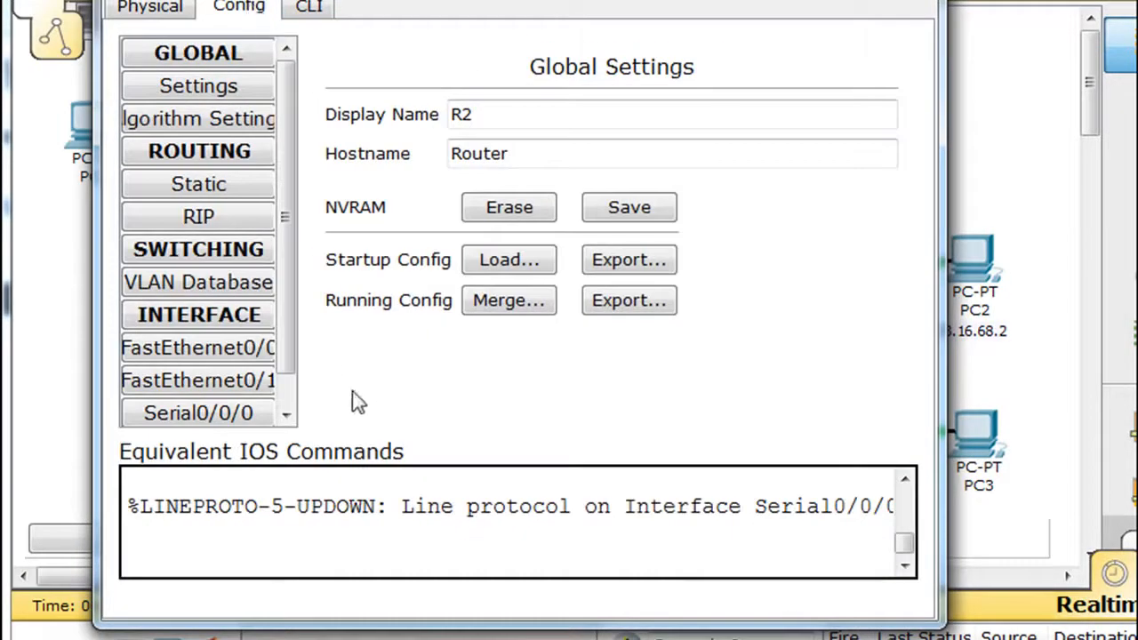
left_click(247, 192)
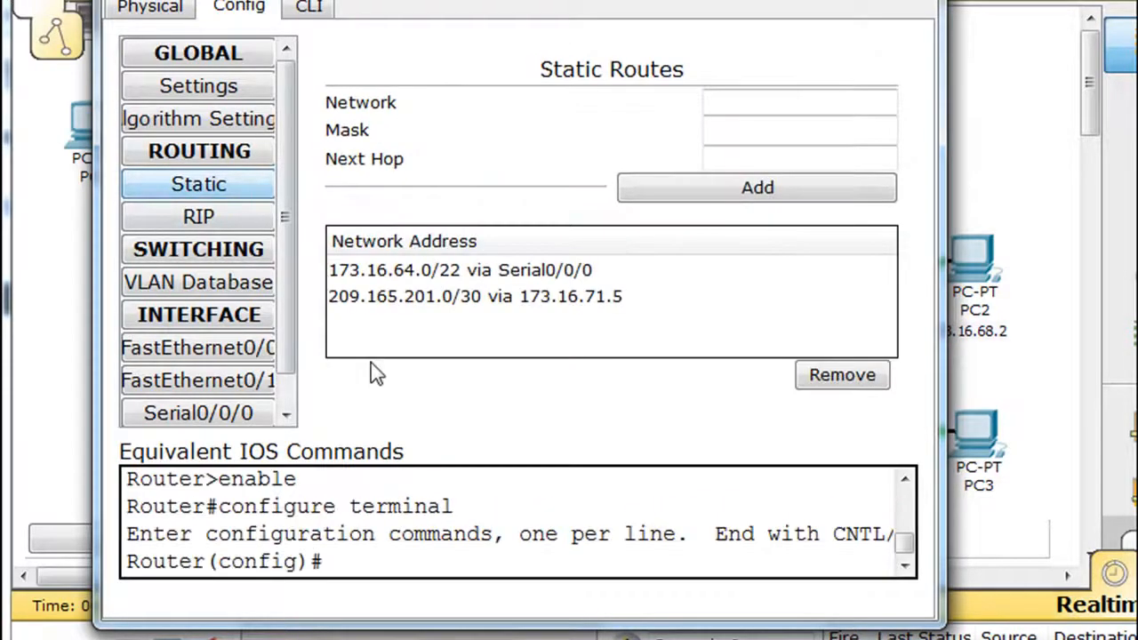
left_click(496, 299)
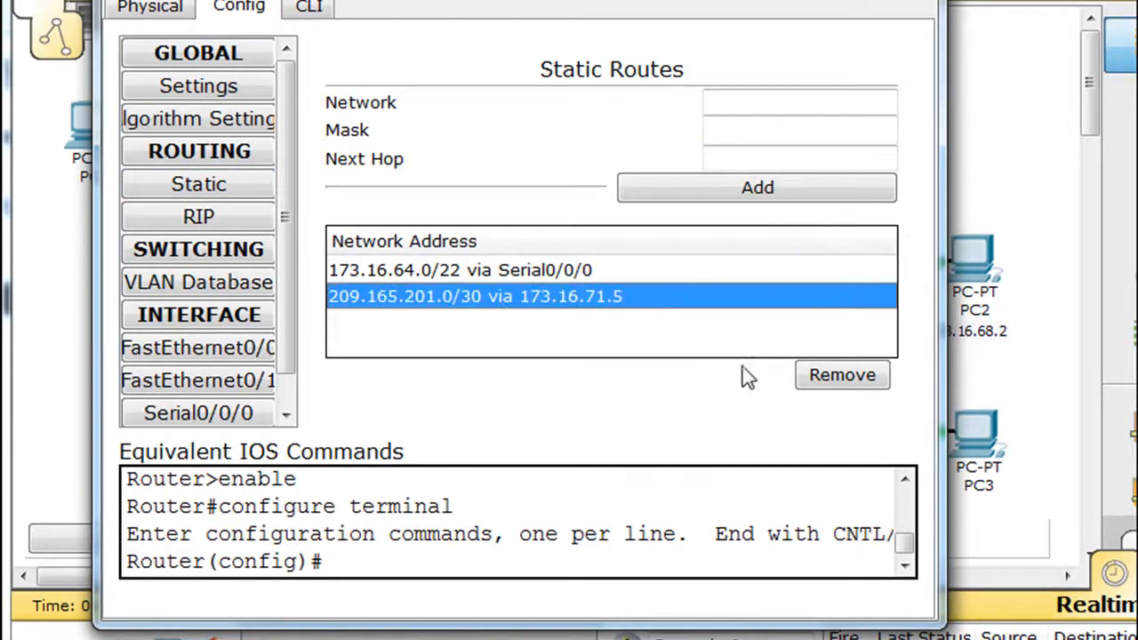
left_click(813, 378)
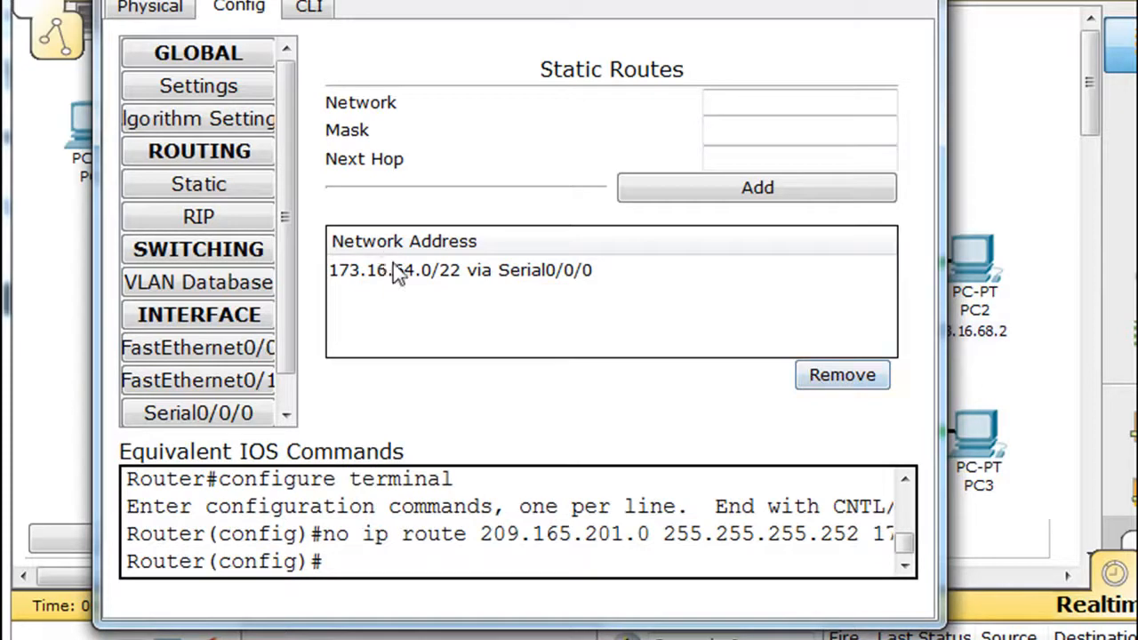
left_click_drag(533, 0, 582, 0)
left_click(458, 255)
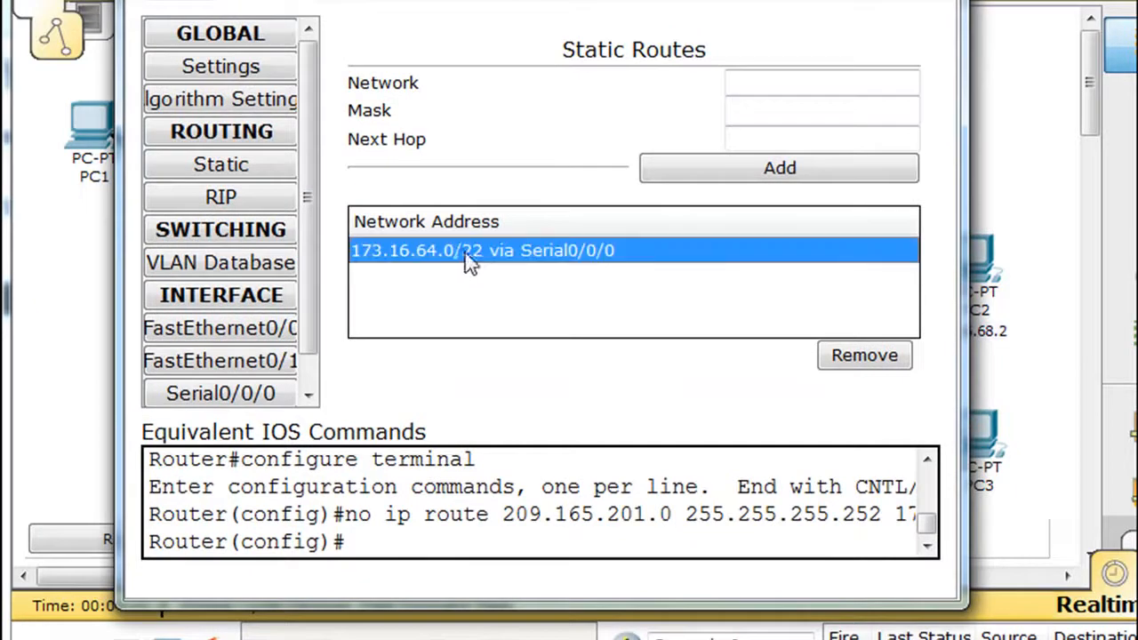
left_click(863, 361)
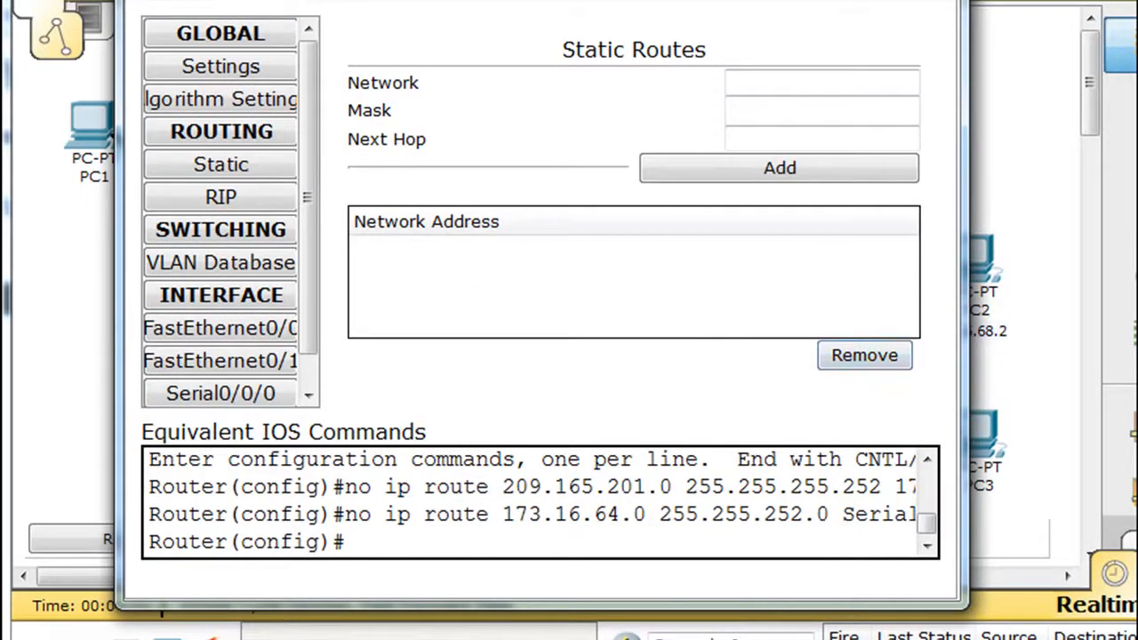
left_click_drag(582, 0, 617, 3)
key("alt+F4")
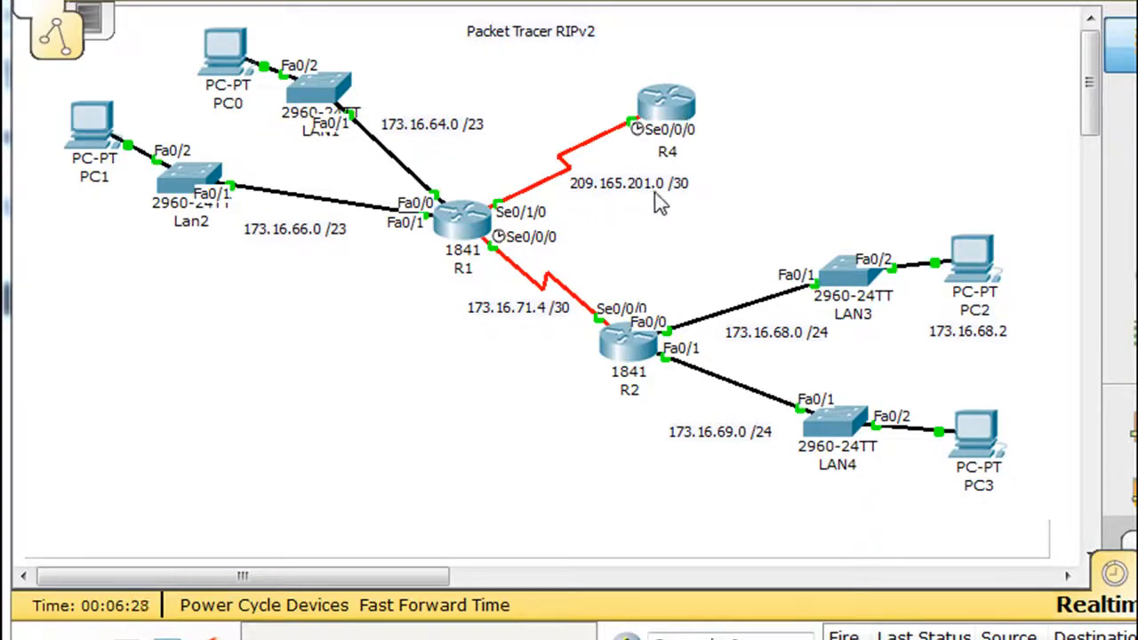
Open router R4's command line, leave configuration mode and exit the console session.
left_click(683, 105)
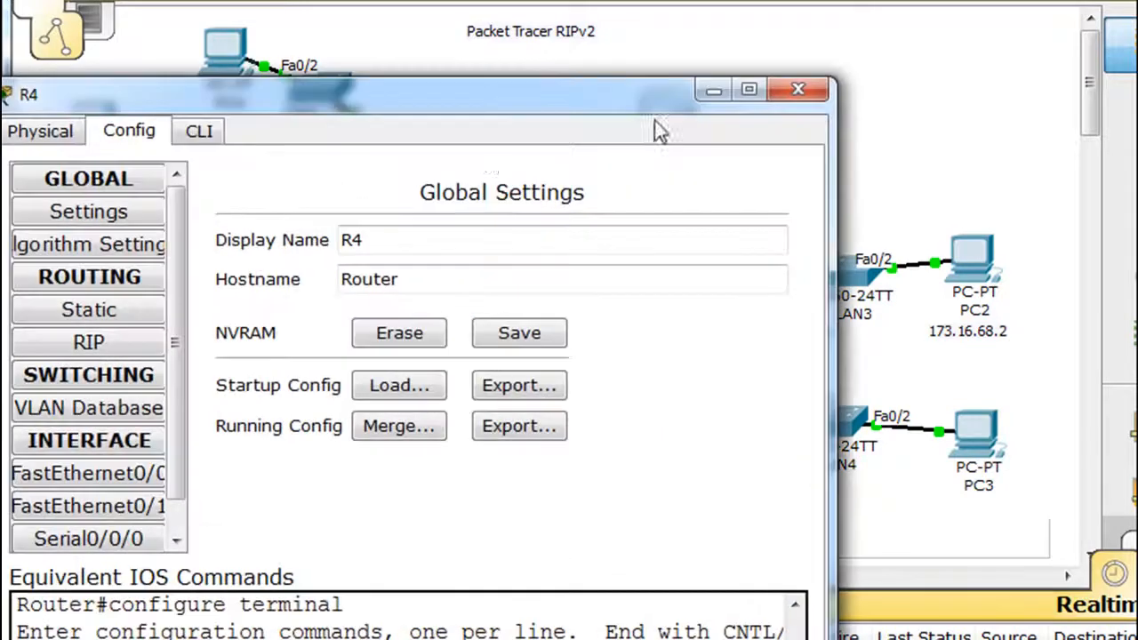
left_click_drag(479, 104, 591, 8)
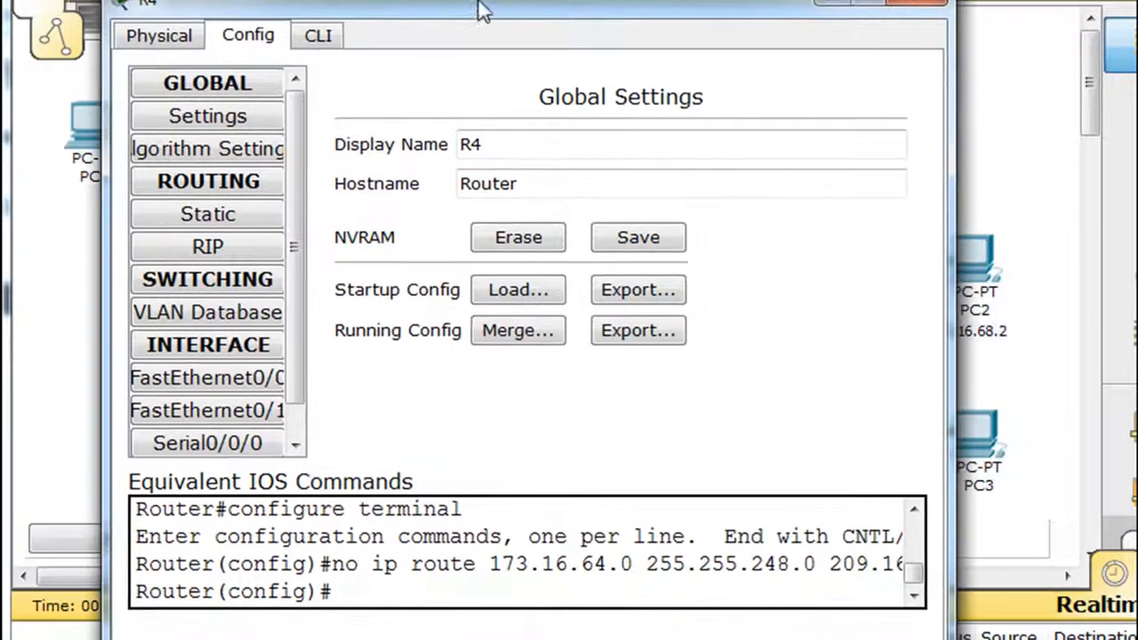
left_click(318, 35)
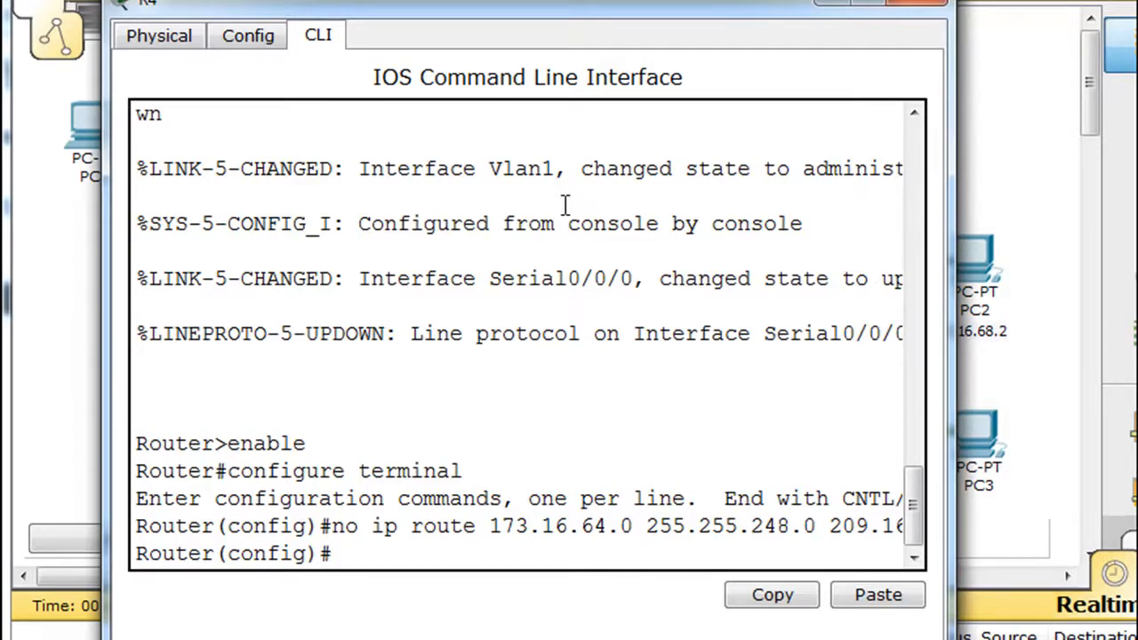
left_click_drag(558, 12, 596, 2)
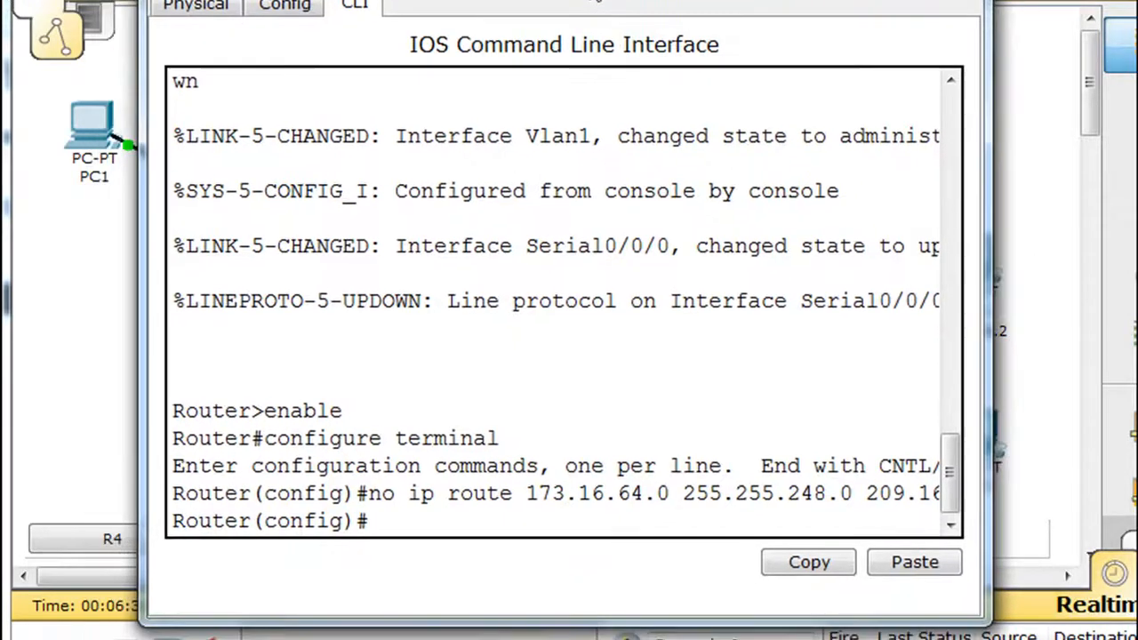
key("ctrl+z")
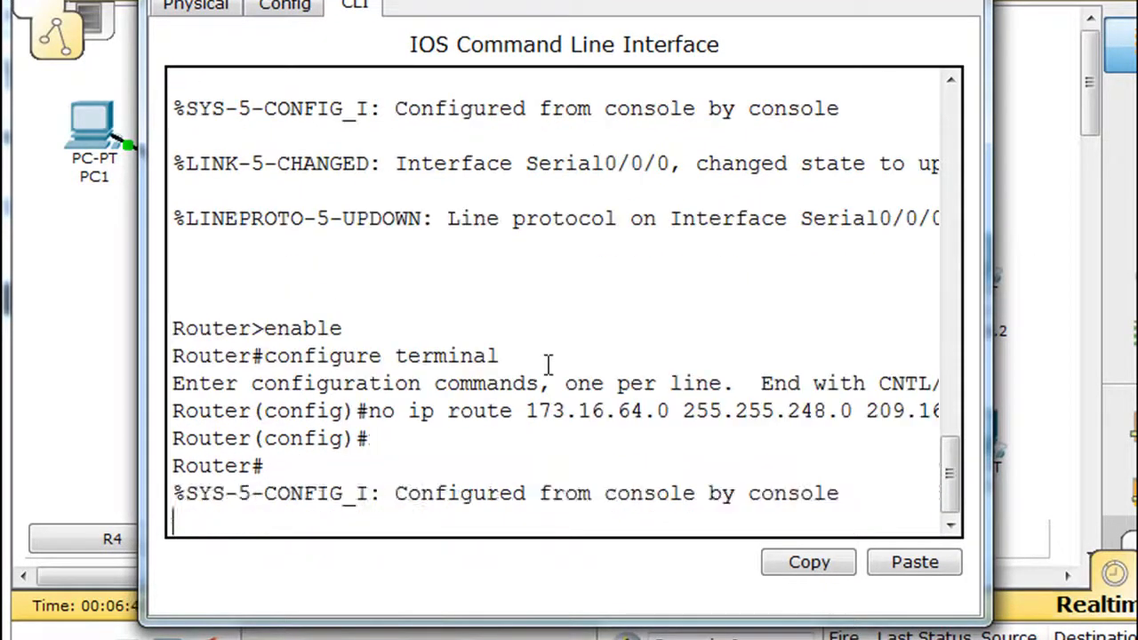
key("Return")
type("exit")
key("Return")
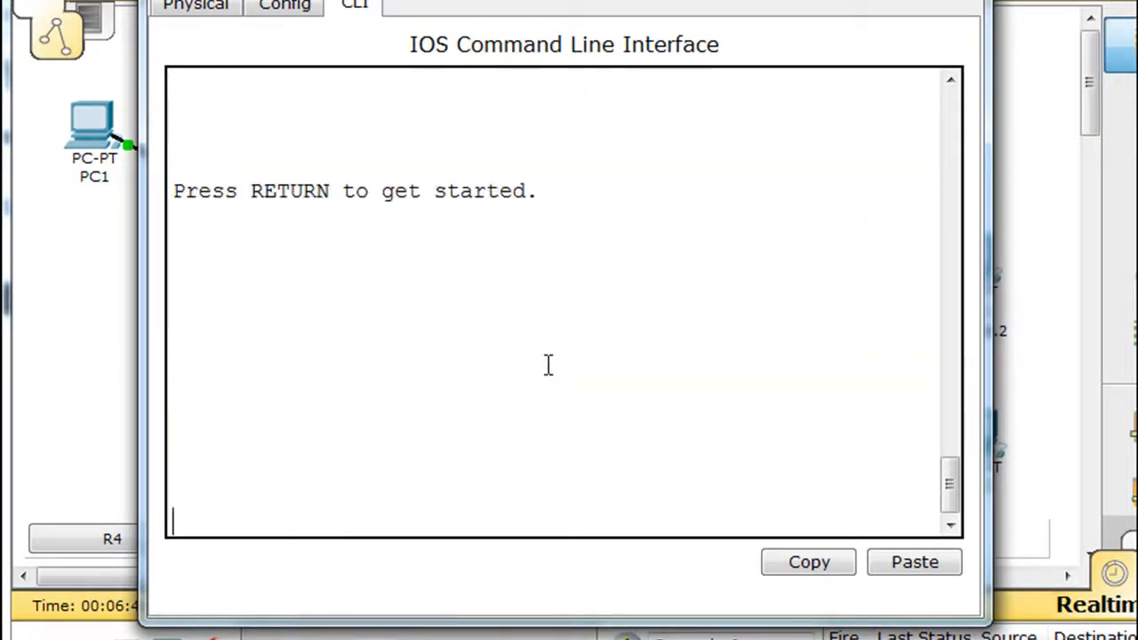
Start a new console session on R4 and enter global configuration mode with enable and configure terminal.
left_click_drag(667, 0, 698, 0)
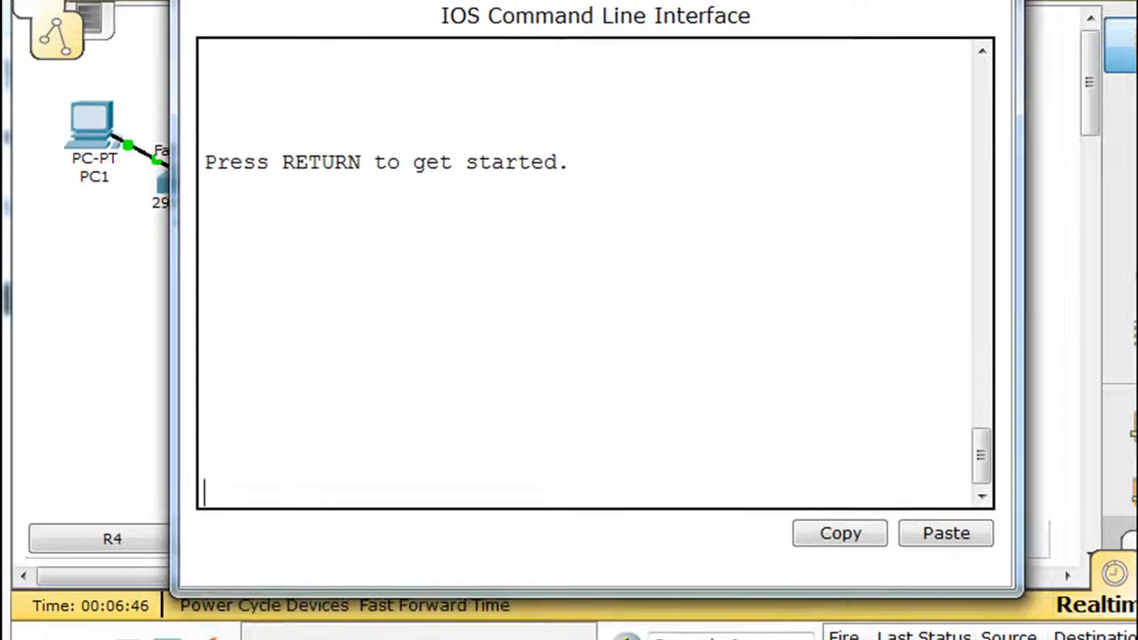
key("Return")
type("enable")
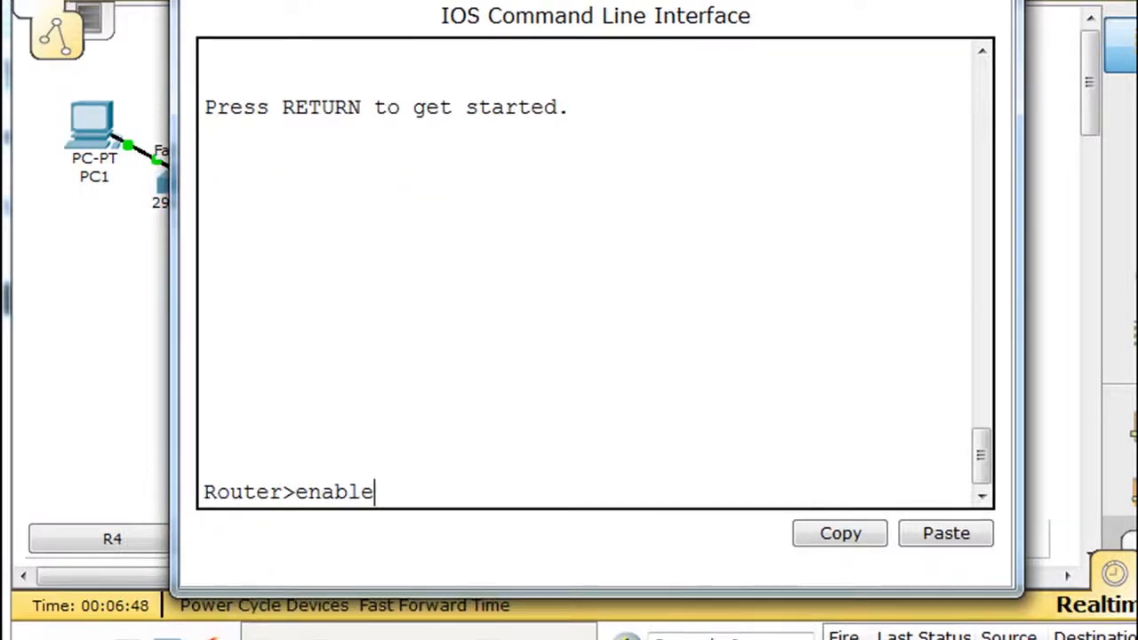
key("Return")
type("con")
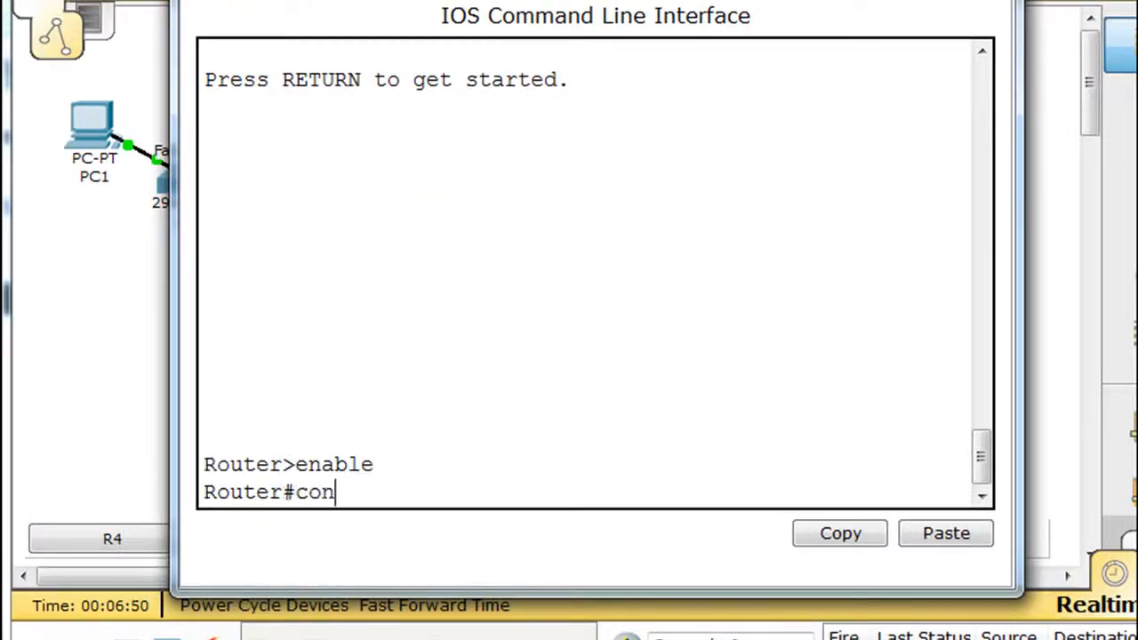
type("figure ter")
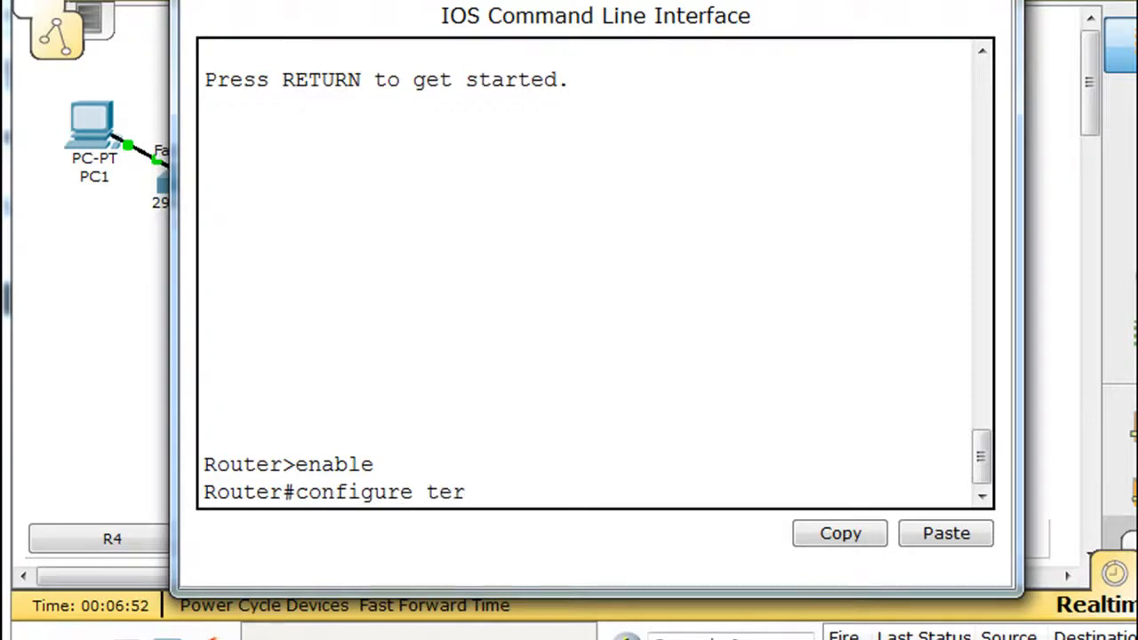
key("Tab")
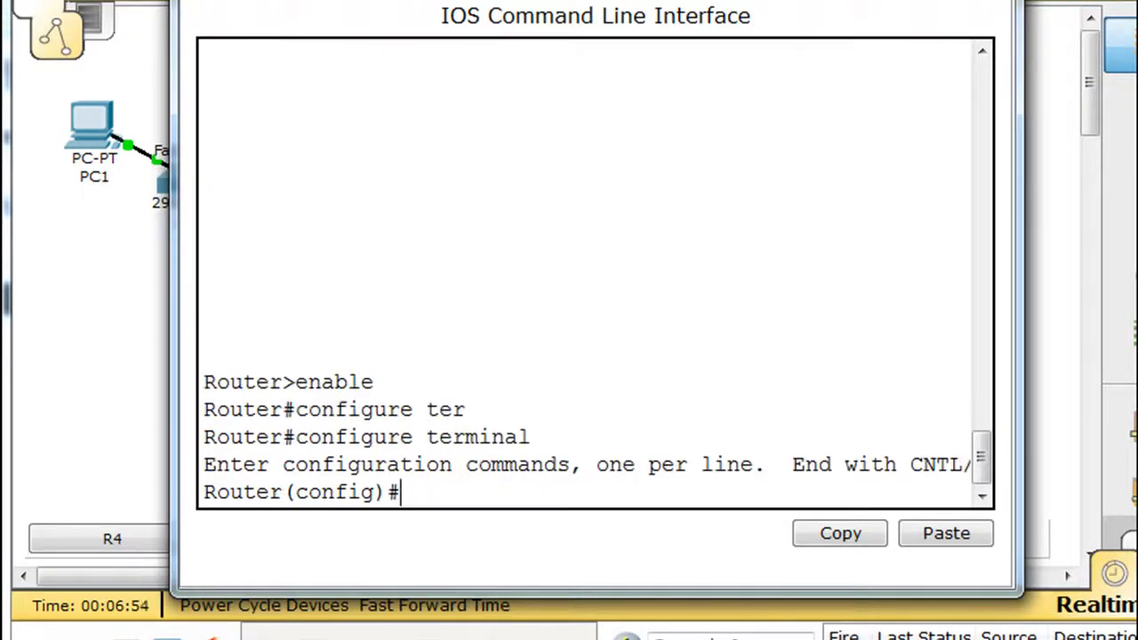
Enter RIP router configuration mode on R4 with the command router rip.
type("router")
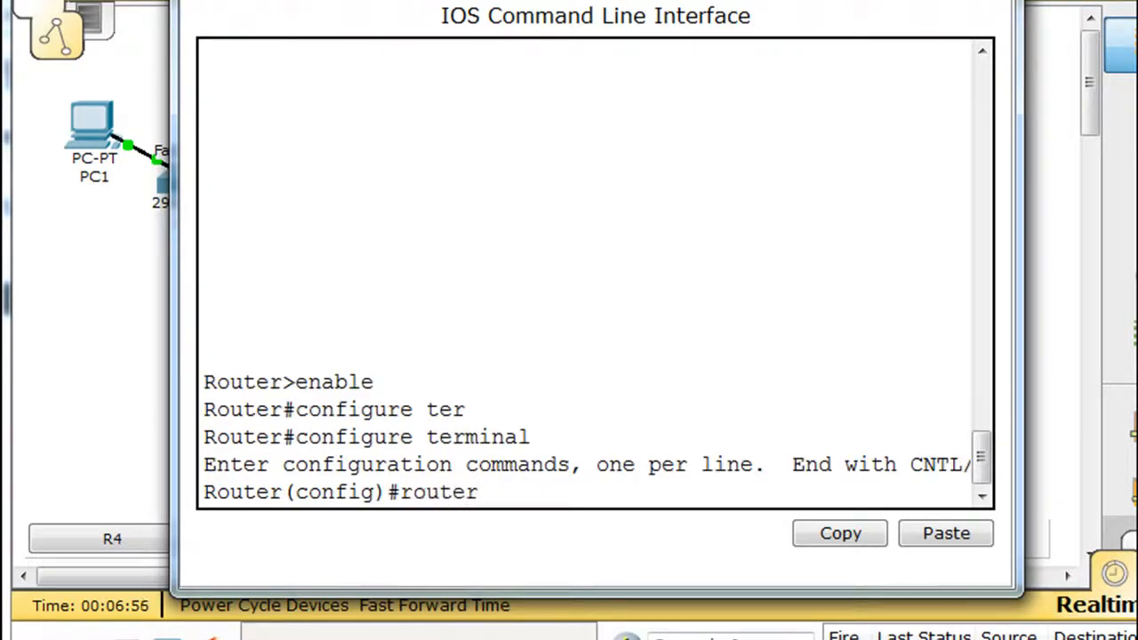
type(" rip")
key("Return")
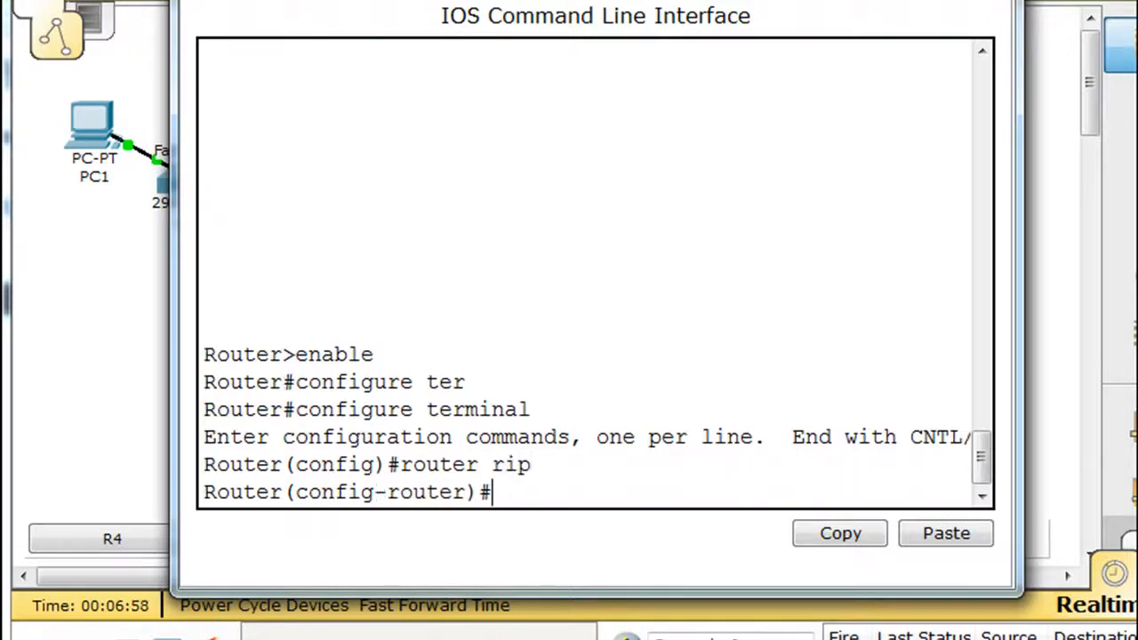
Advertise network 209.165.201.0 in R4's RIP configuration, then leave configuration mode and return to privileged EXEC mode.
type("network")
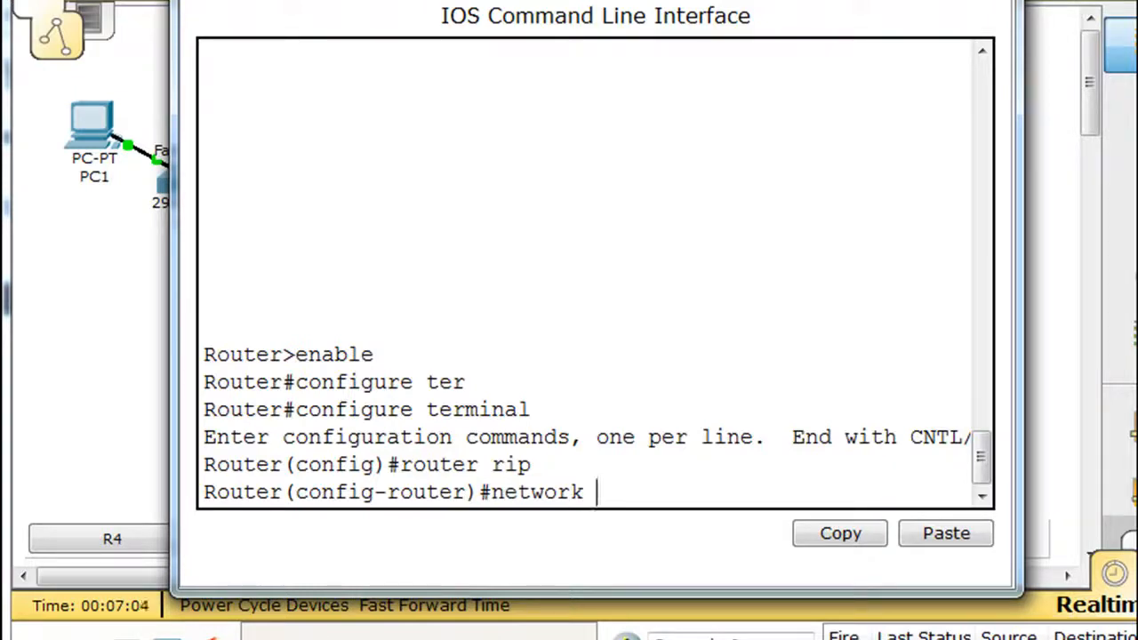
type(" 209.165")
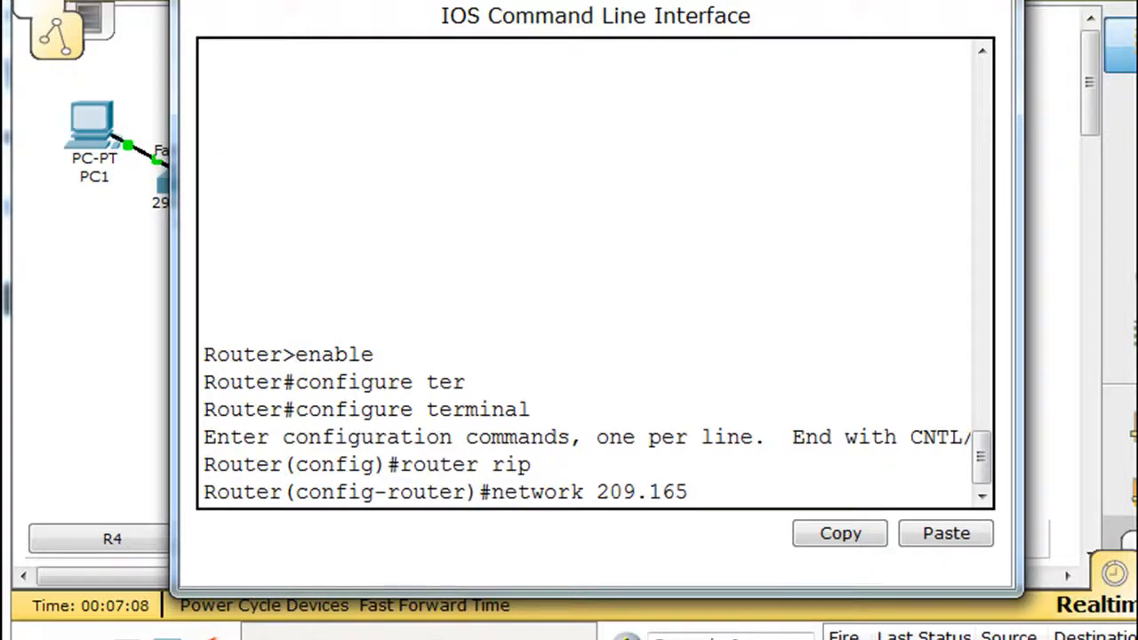
type(".201.0")
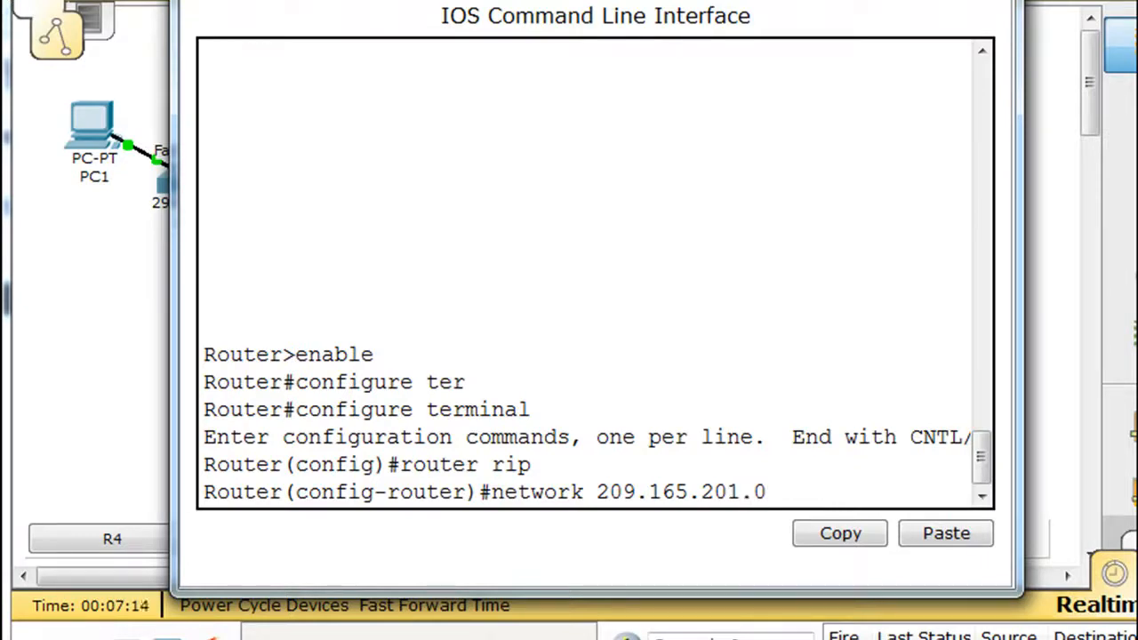
key("Return")
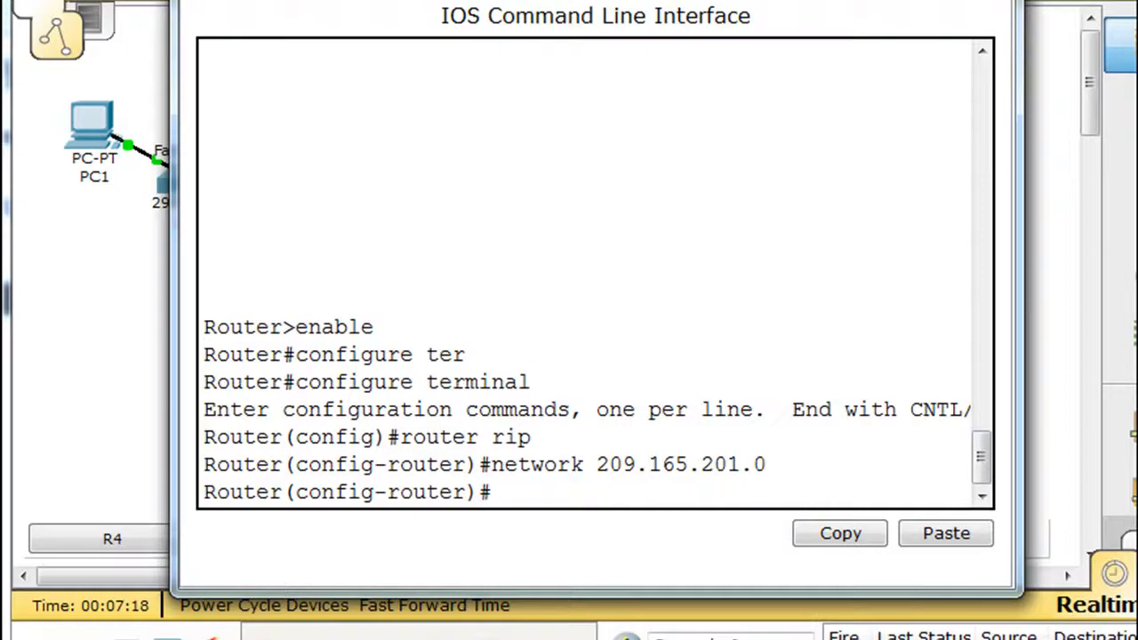
type("exit")
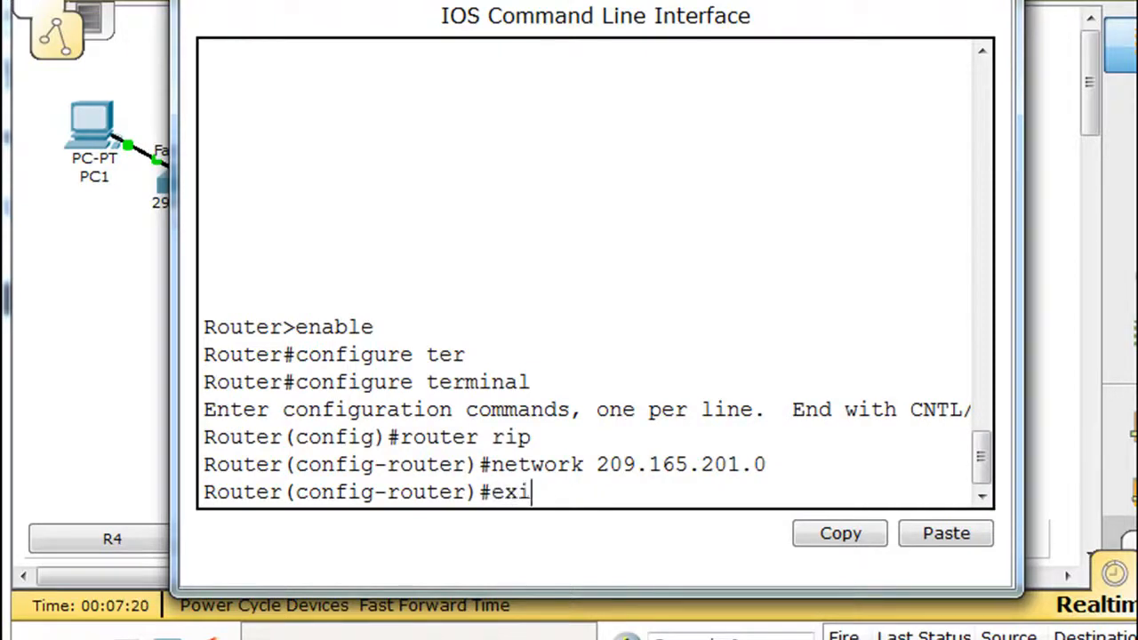
key("Return")
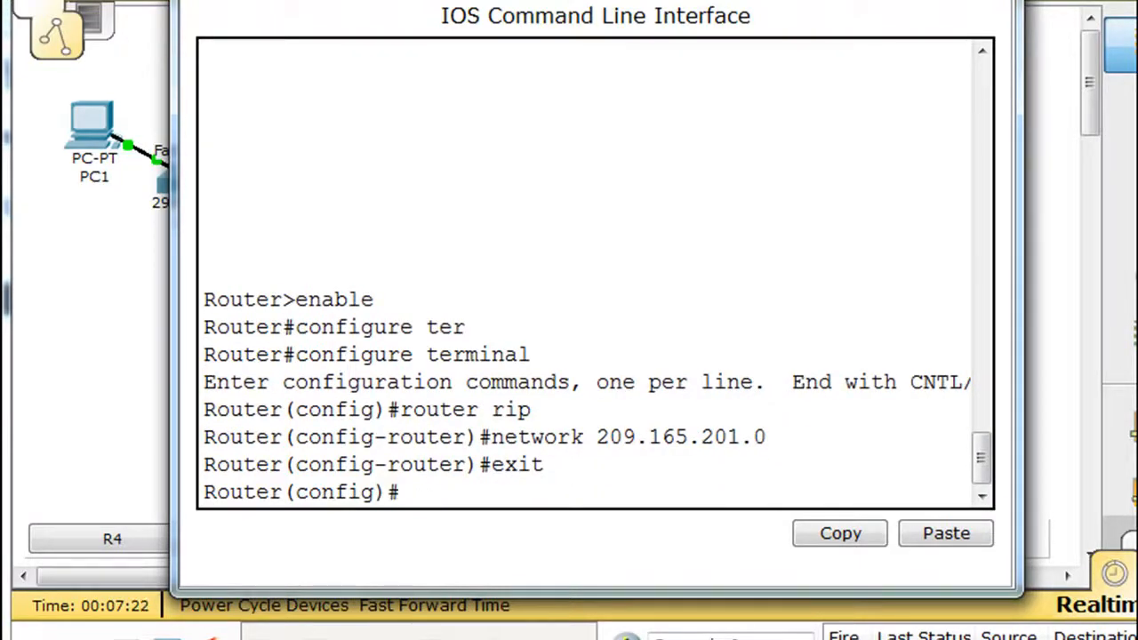
key("ctrl+z")
key("Return")
Page through R4's running configuration with show run to check the RIP entries, then close R4's window.
type("show ")
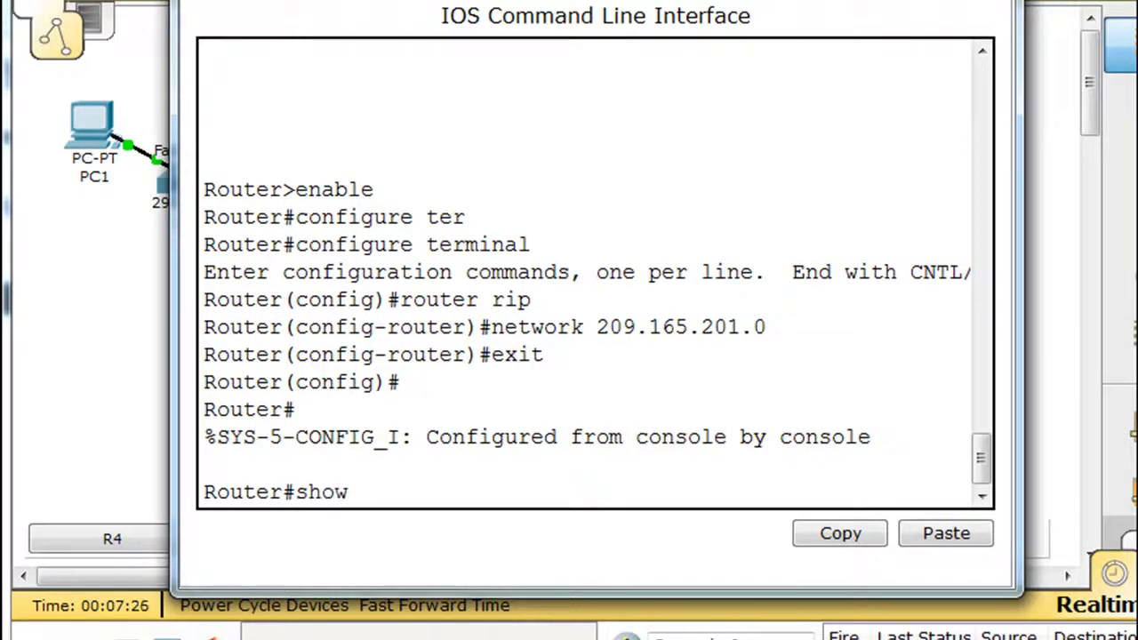
type("run")
key("Return")
key("space")
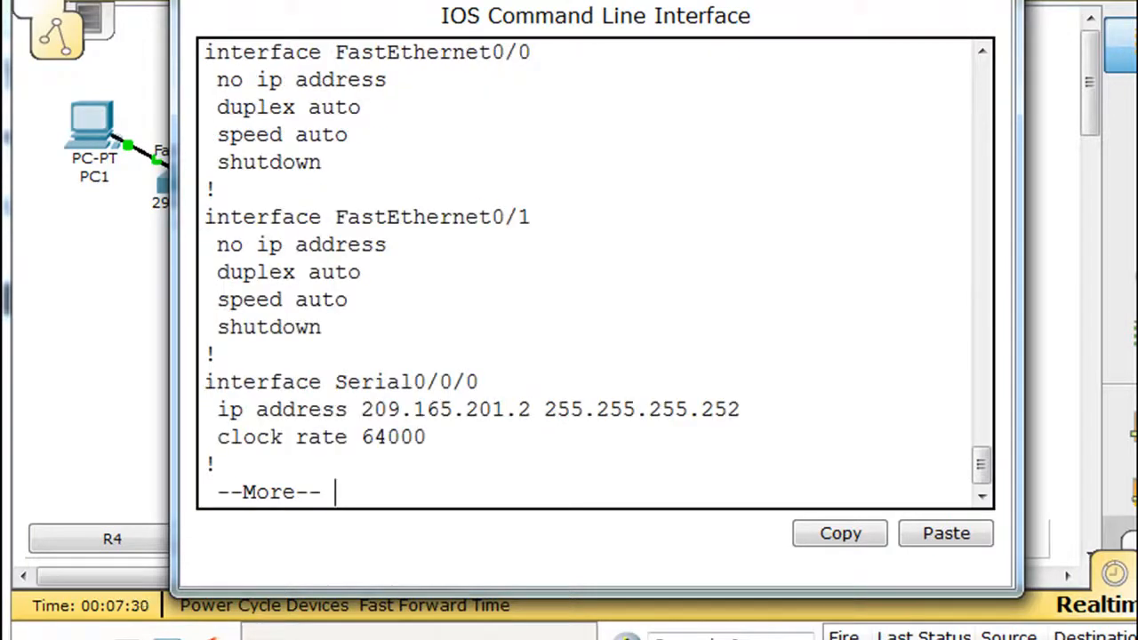
key("space")
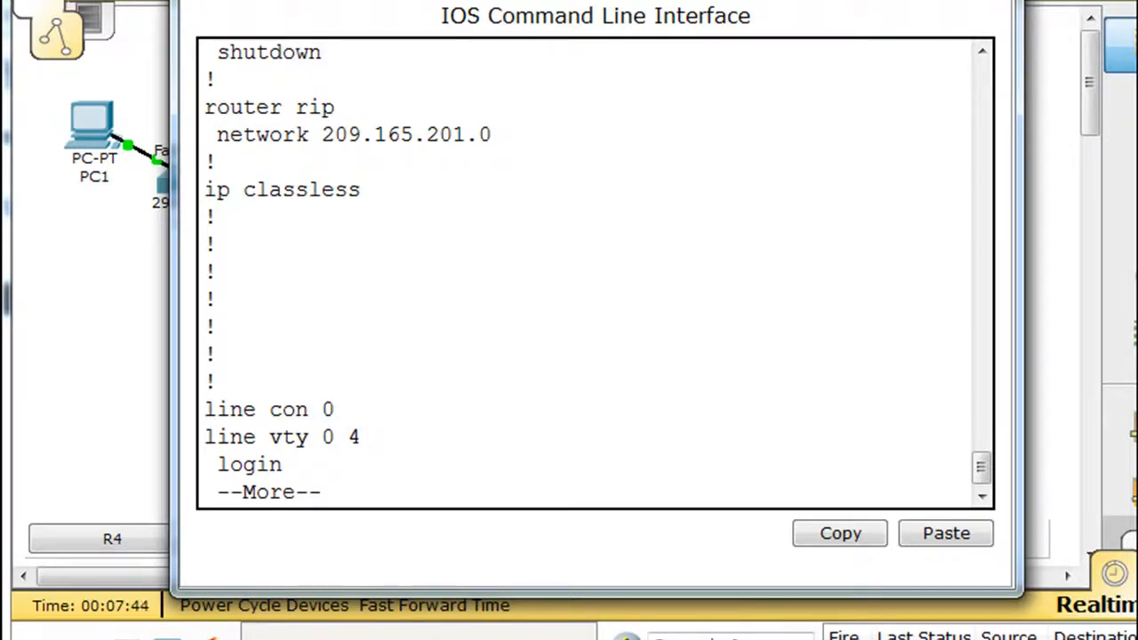
left_click(1003, 2)
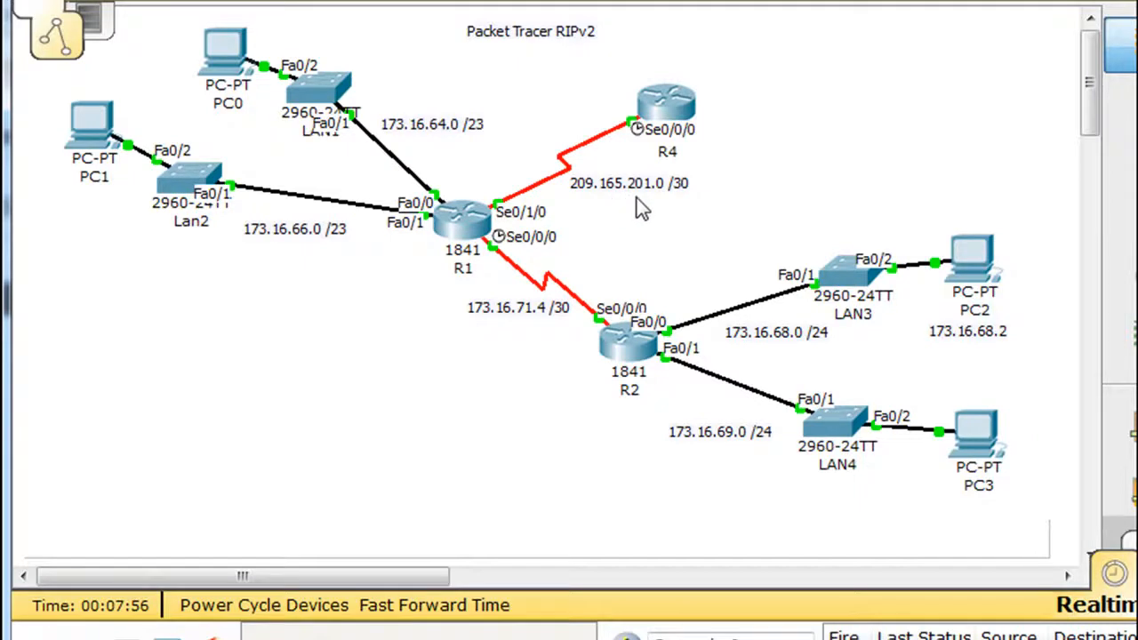
Open router R1's command line and enter RIP router configuration mode with the command router rip.
left_click(459, 233)
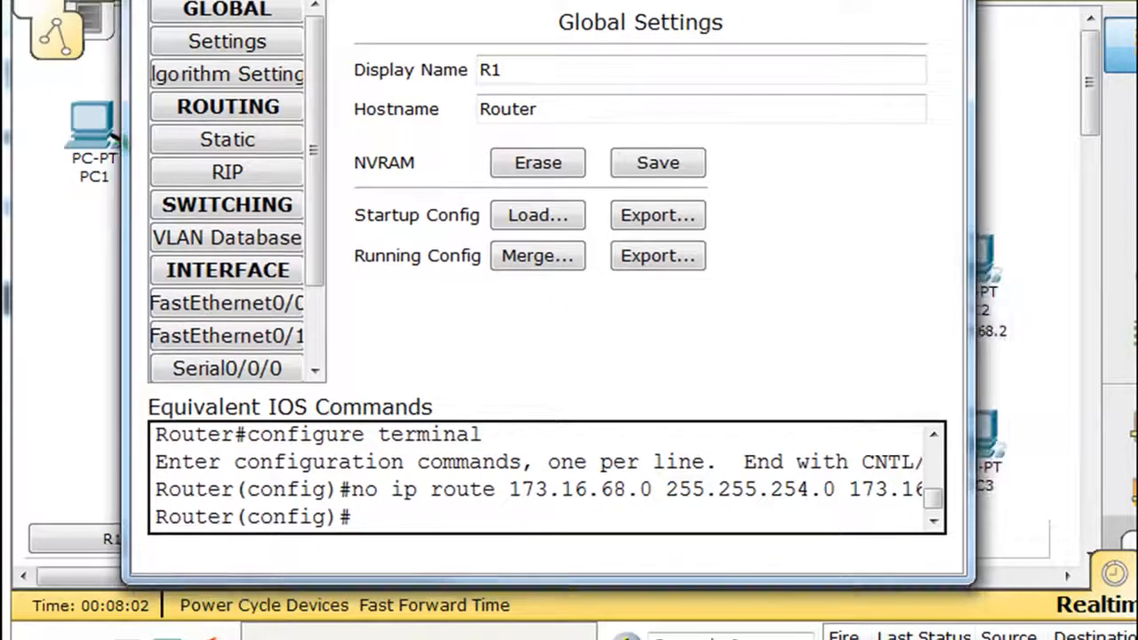
left_click(331, 1)
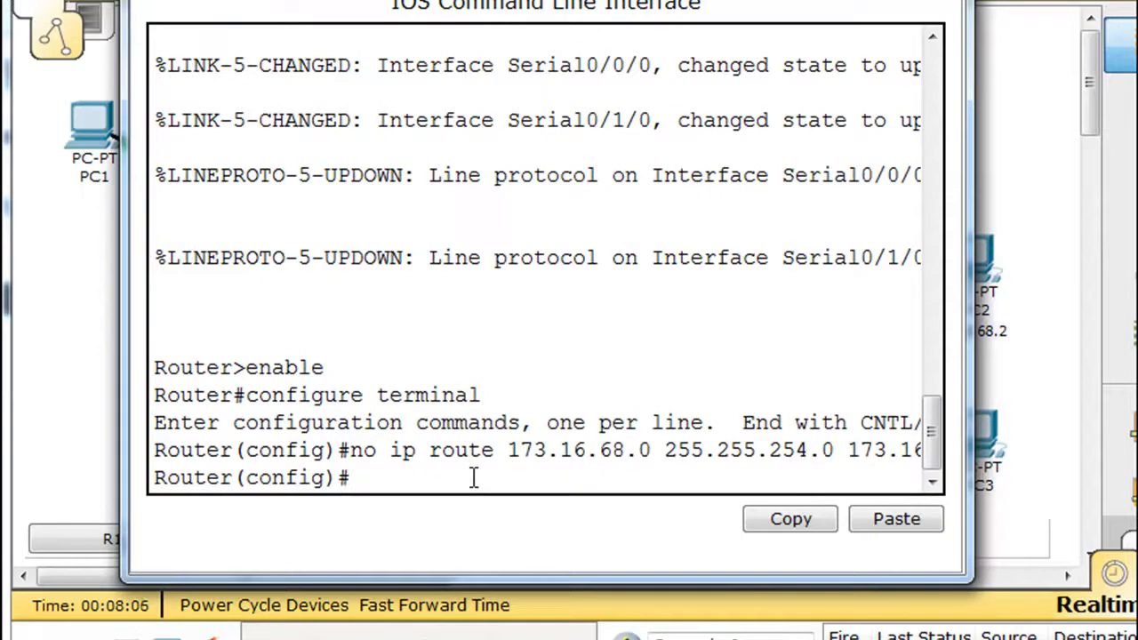
key("Return")
key("Return")
key("Return")
key("Return")
key("Return")
key("Return")
key("Return")
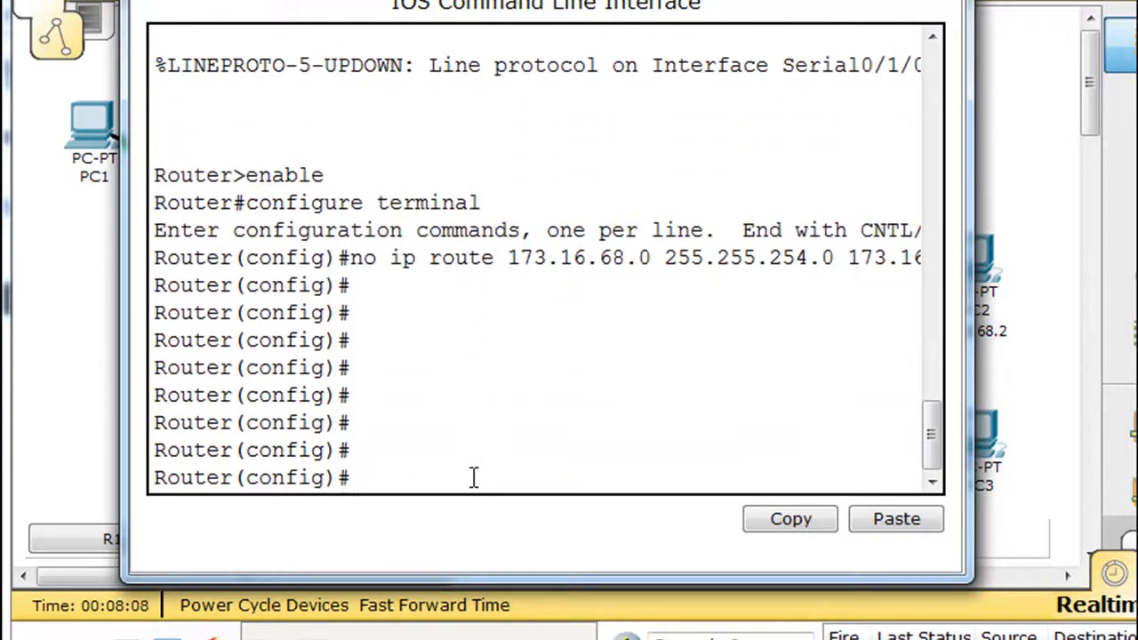
type("router rip")
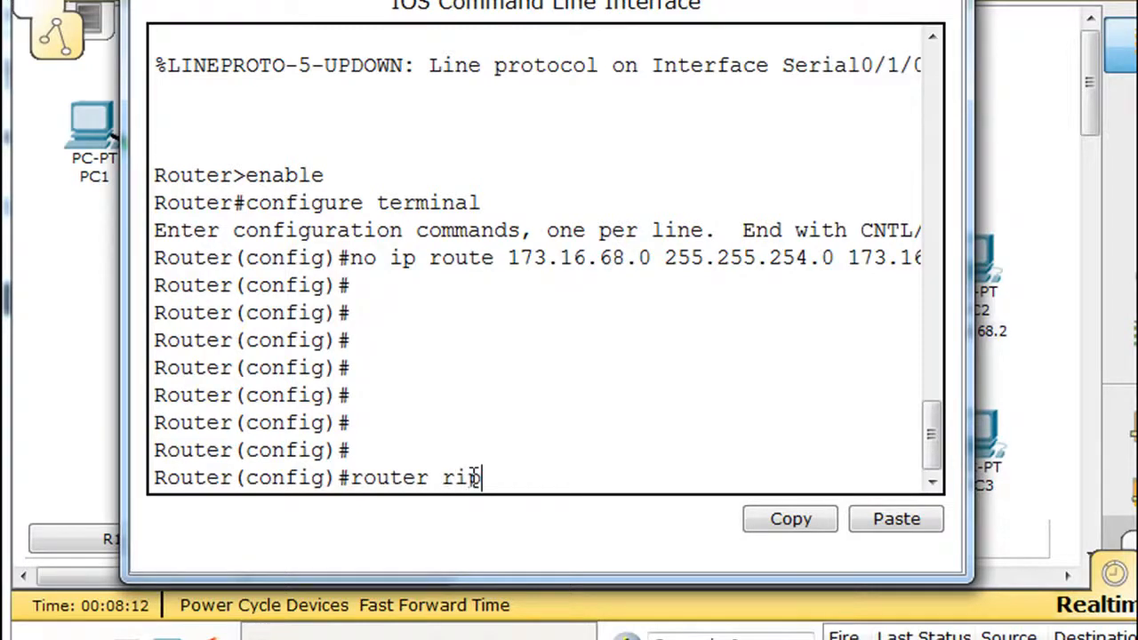
key("Return")
Advertise the two LAN networks 173.16.64.0 and 173.16.66.0 in R1's RIP configuration.
type("network")
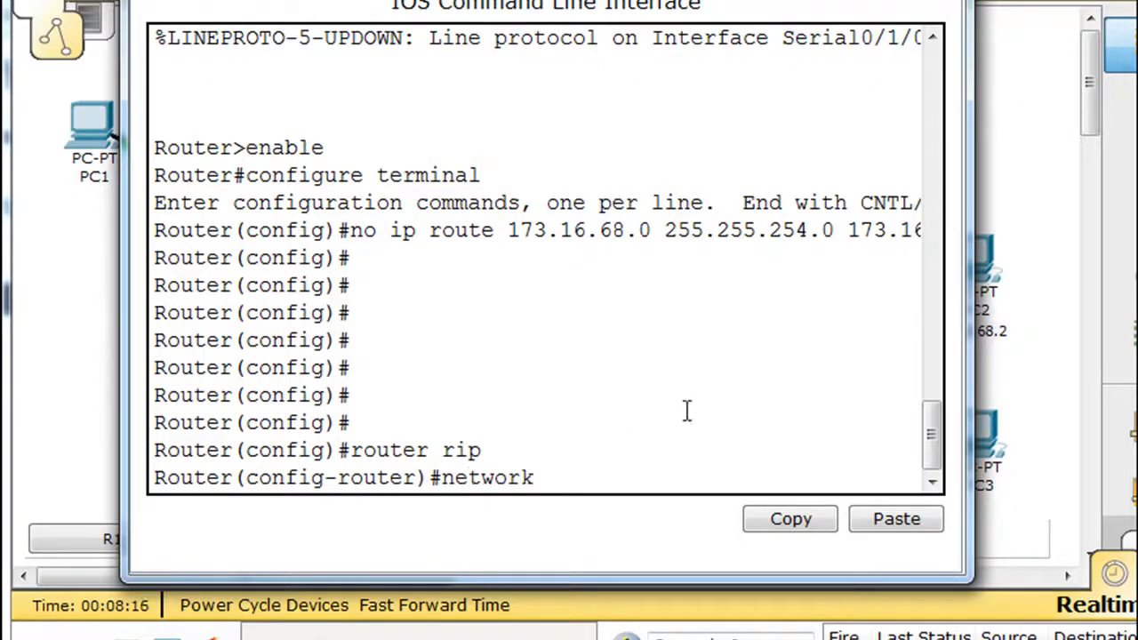
type(" 173.16")
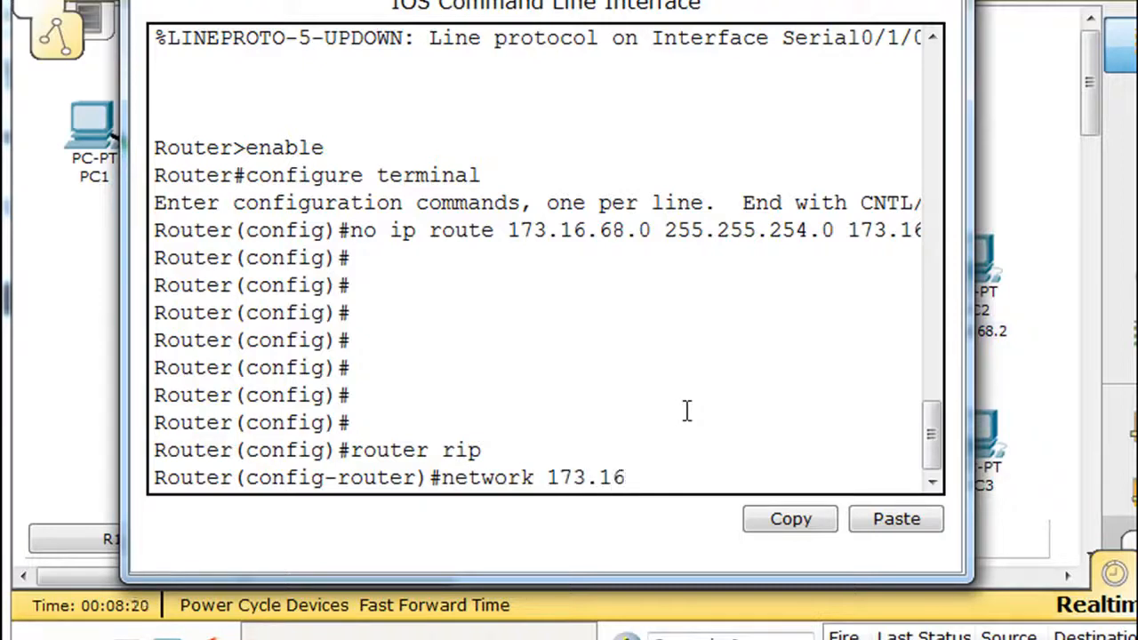
type(".64.0")
key("Return")
key("Up")
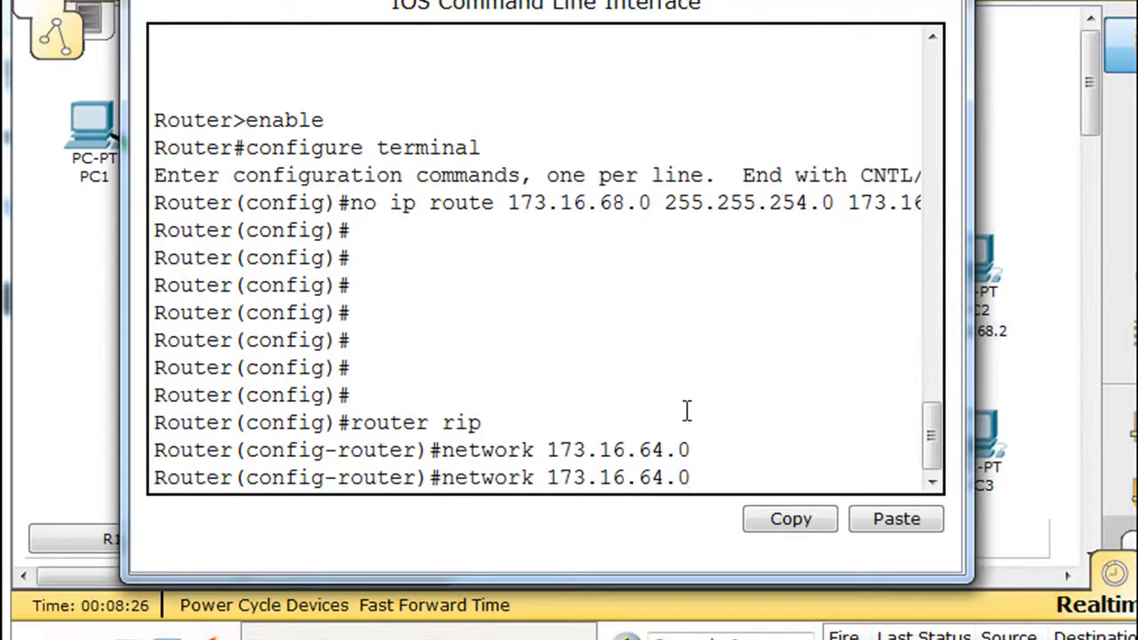
key("BackSpace")
type("6")
key("Return")
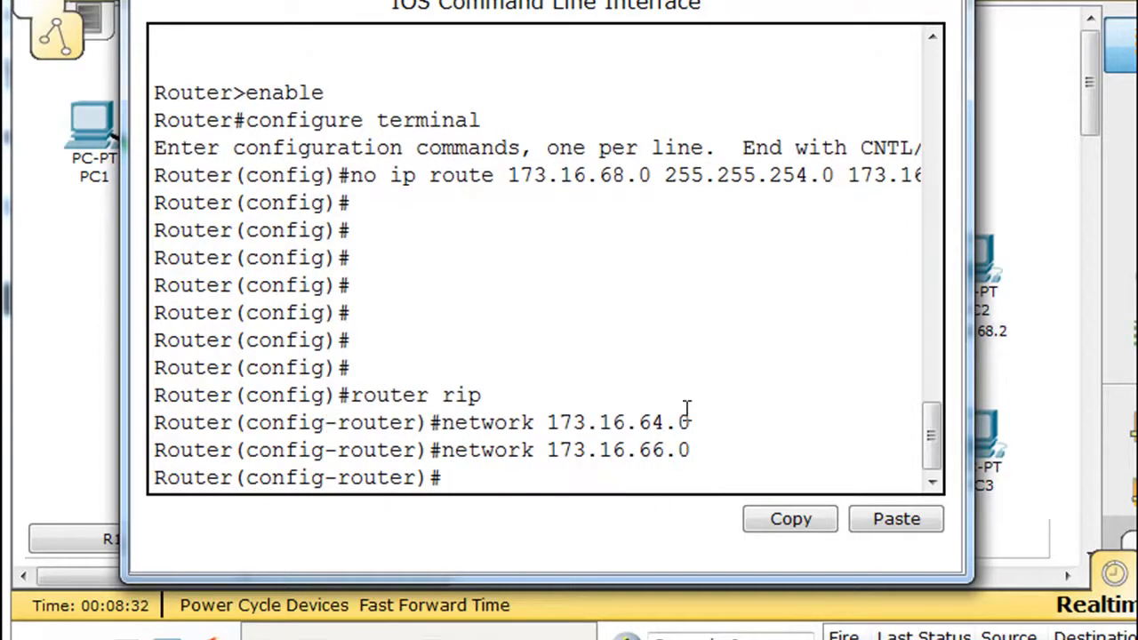
Add network 173.16.71.0 to R1's RIP configuration and return to privileged EXEC mode.
key("Up")
key("Left")
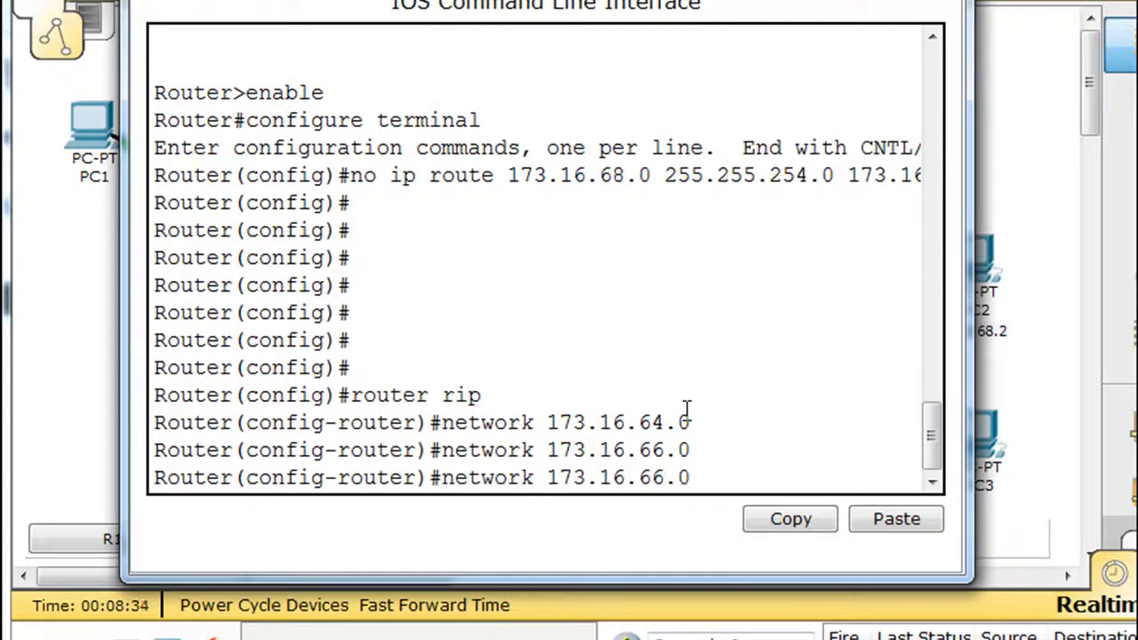
key("BackSpace")
key("BackSpace")
type("71")
key("Return")
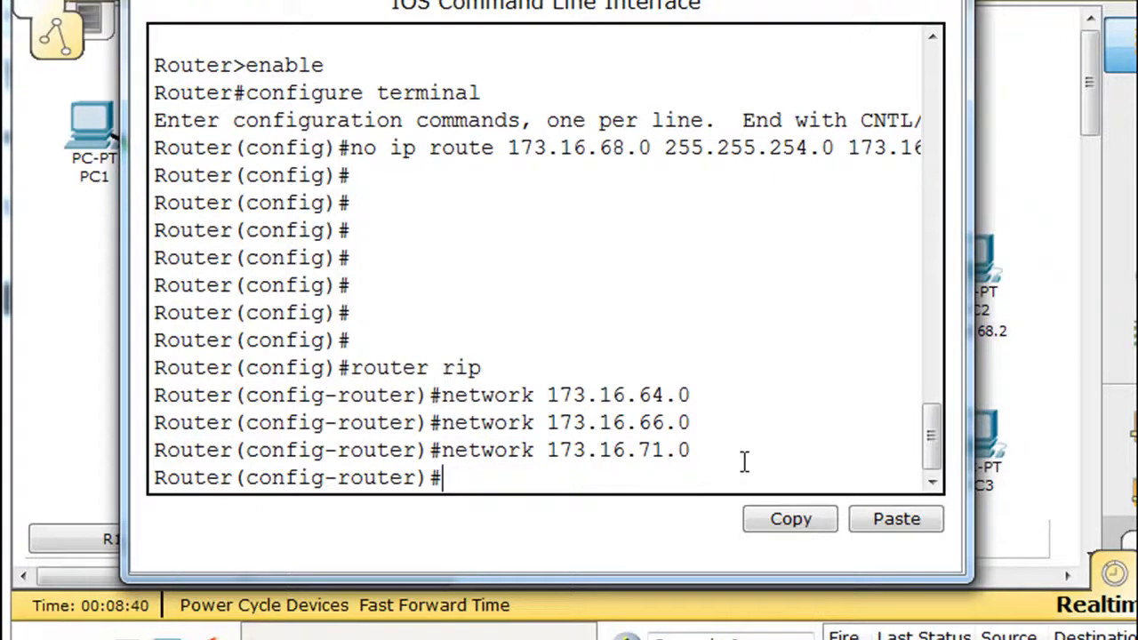
type("exit")
key("Return")
key("ctrl+z")
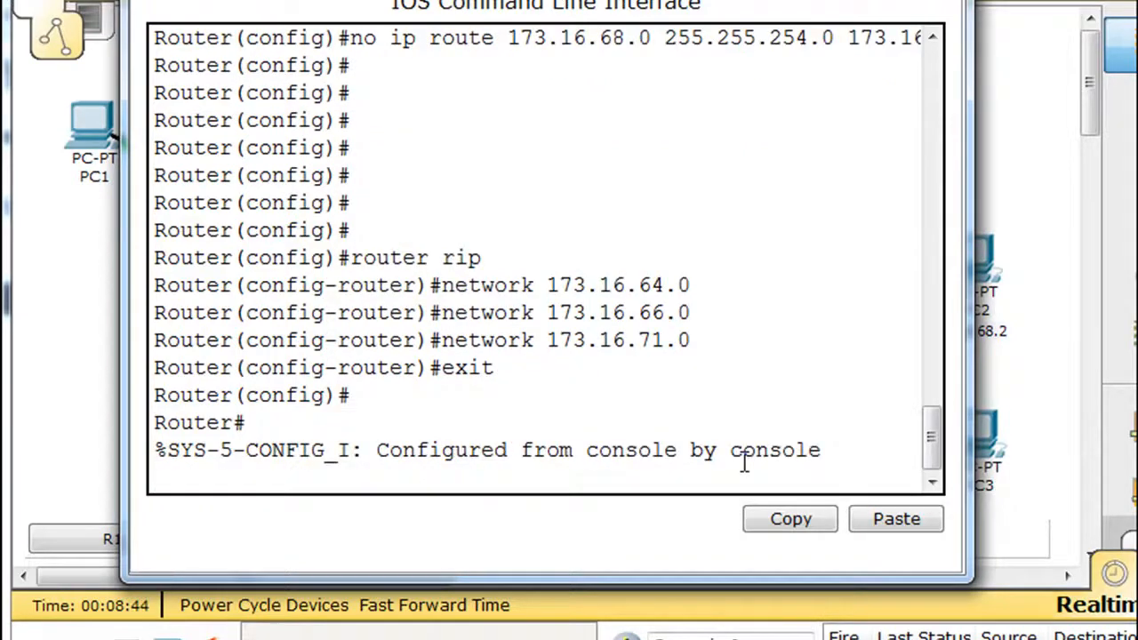
Move R1's window out of the way to check the network addresses around R1 in the topology, then move it back.
left_click_drag(667, 0, 627, 521)
left_click_drag(626, 475, 635, 326)
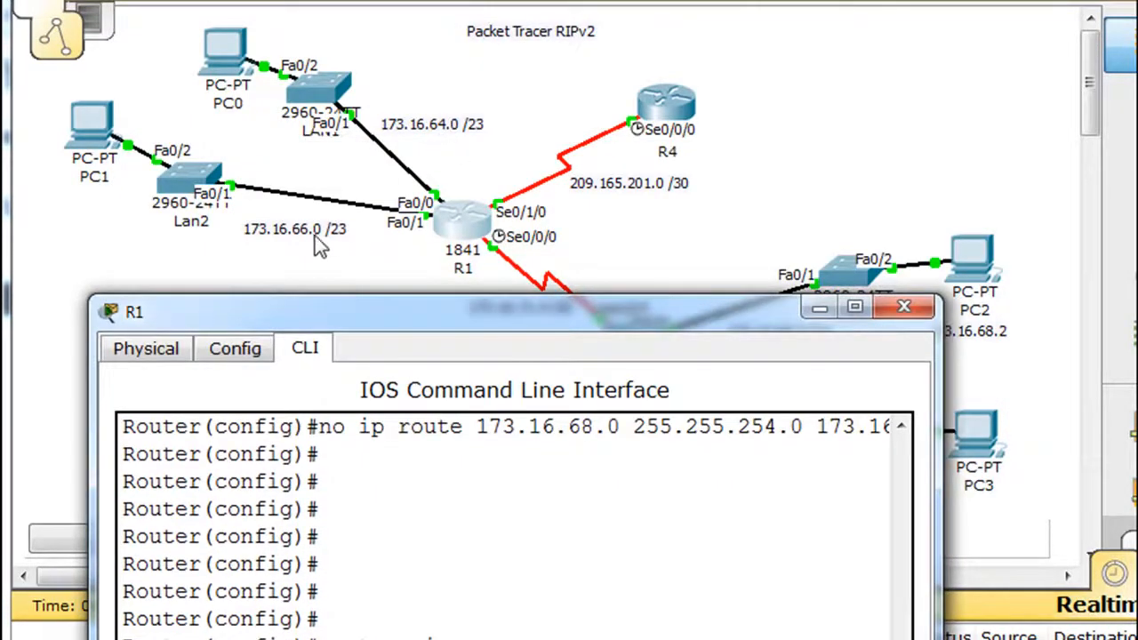
left_click_drag(425, 335, 419, 448)
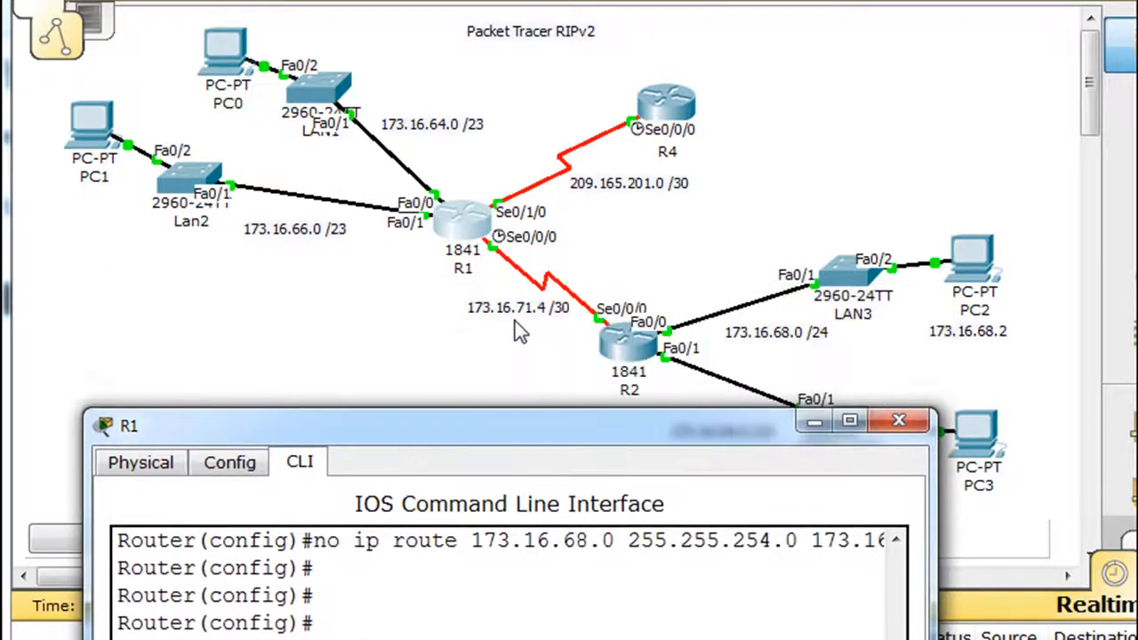
left_click_drag(541, 432, 593, 0)
Page through R1's running configuration with show run to inspect the router rip section, then close R1's window.
key("Return")
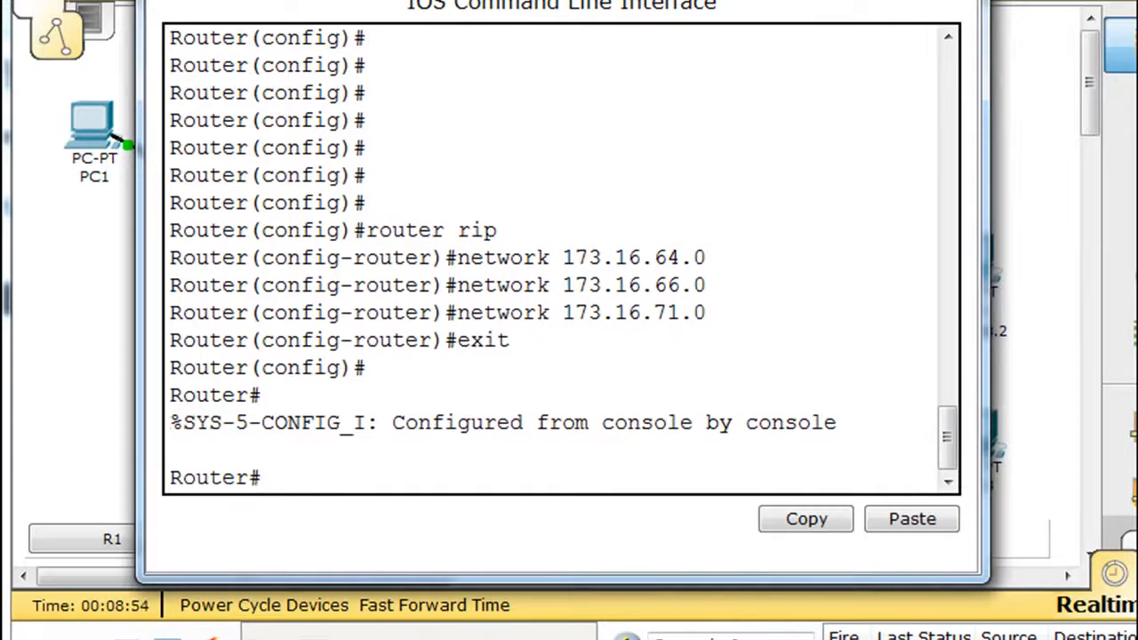
type("show run")
key("Return")
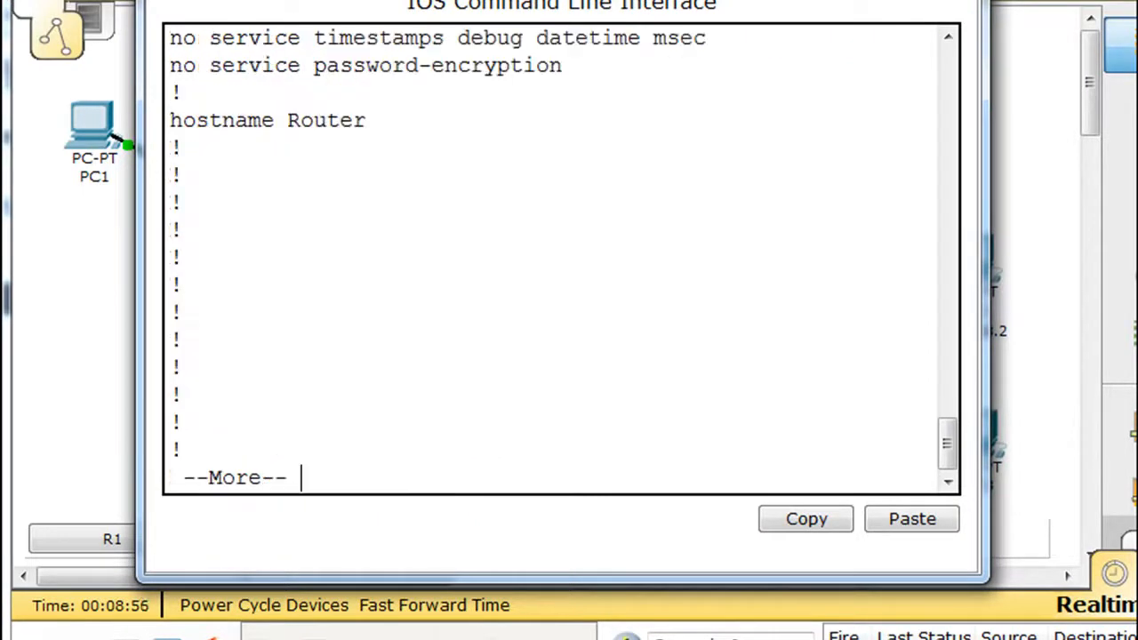
key("space")
key("space")
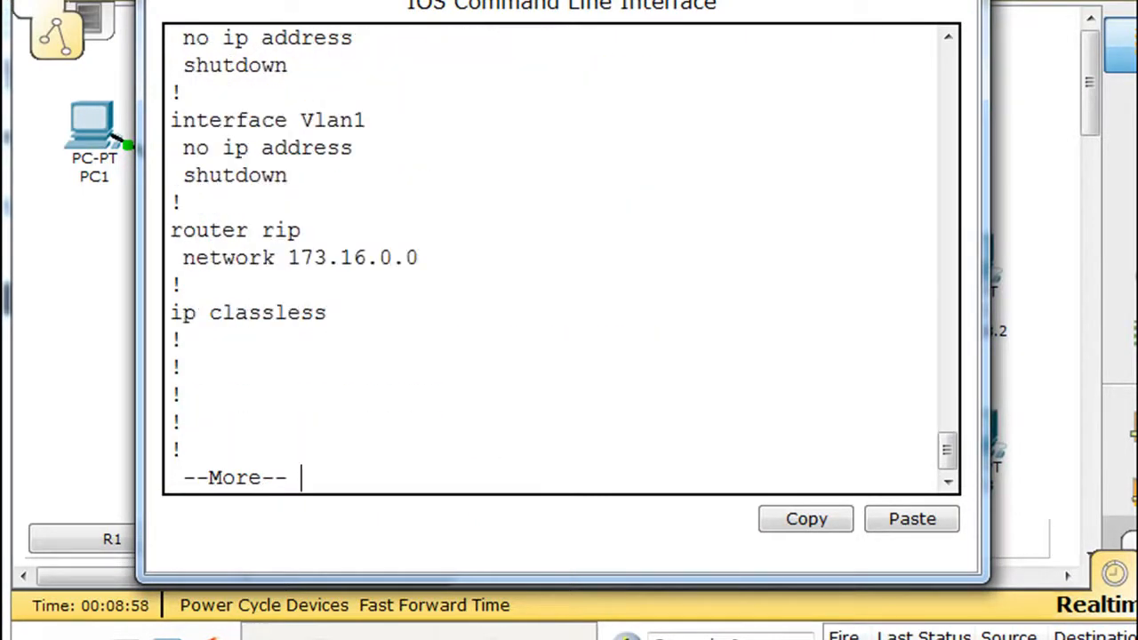
left_click_drag(170, 231, 460, 274)
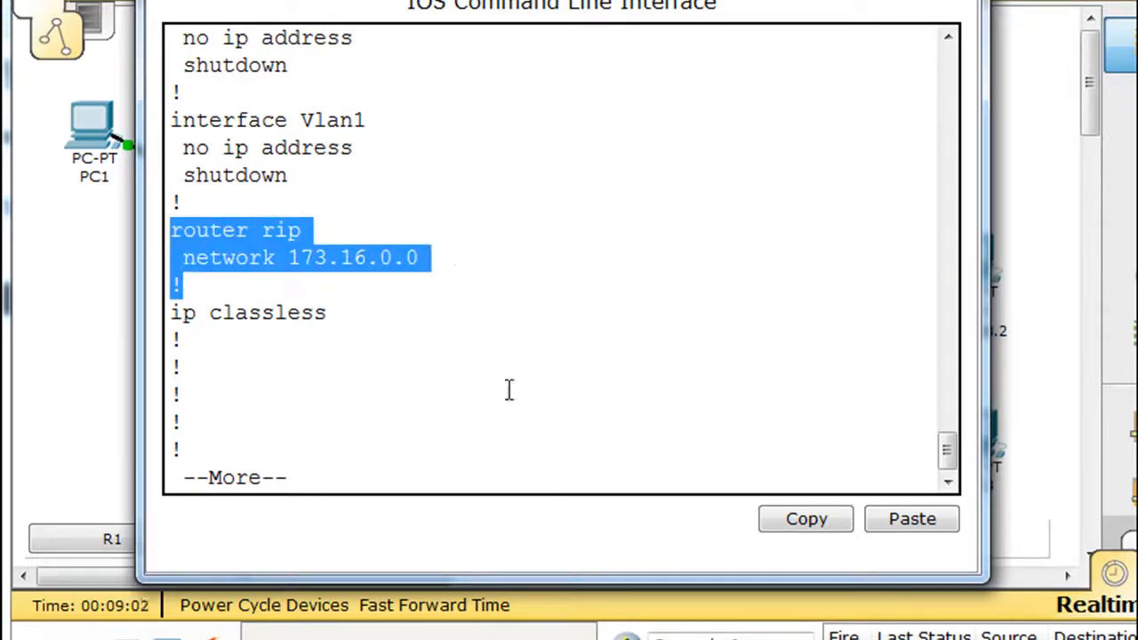
key("alt+F4")
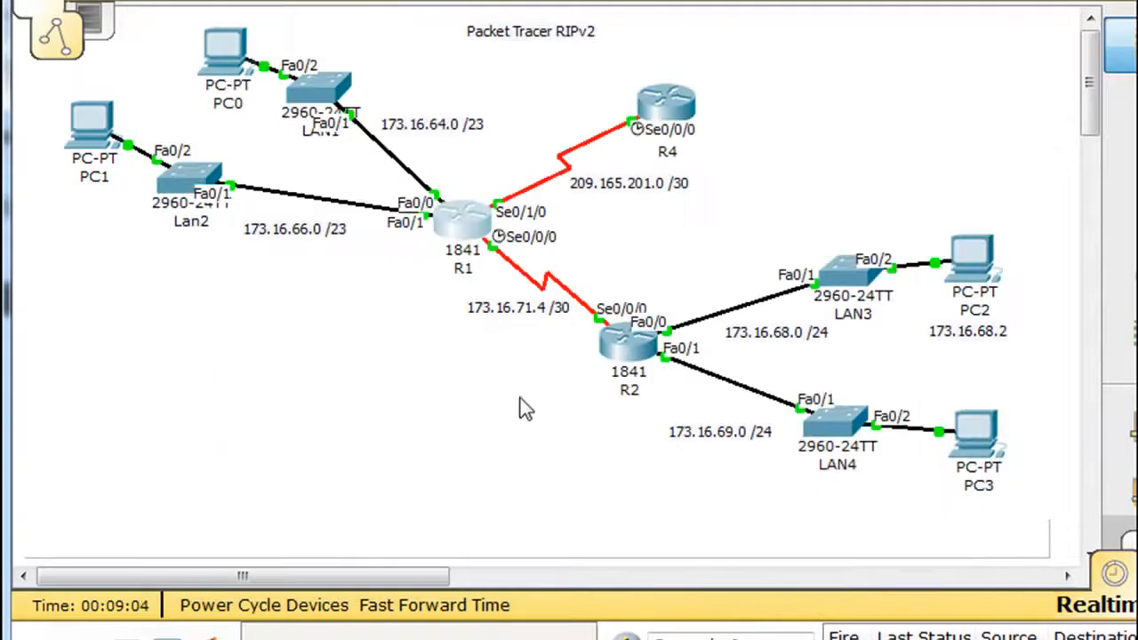
Open router R2's command line and enter RIP router configuration mode with the command router rip.
left_click(629, 353)
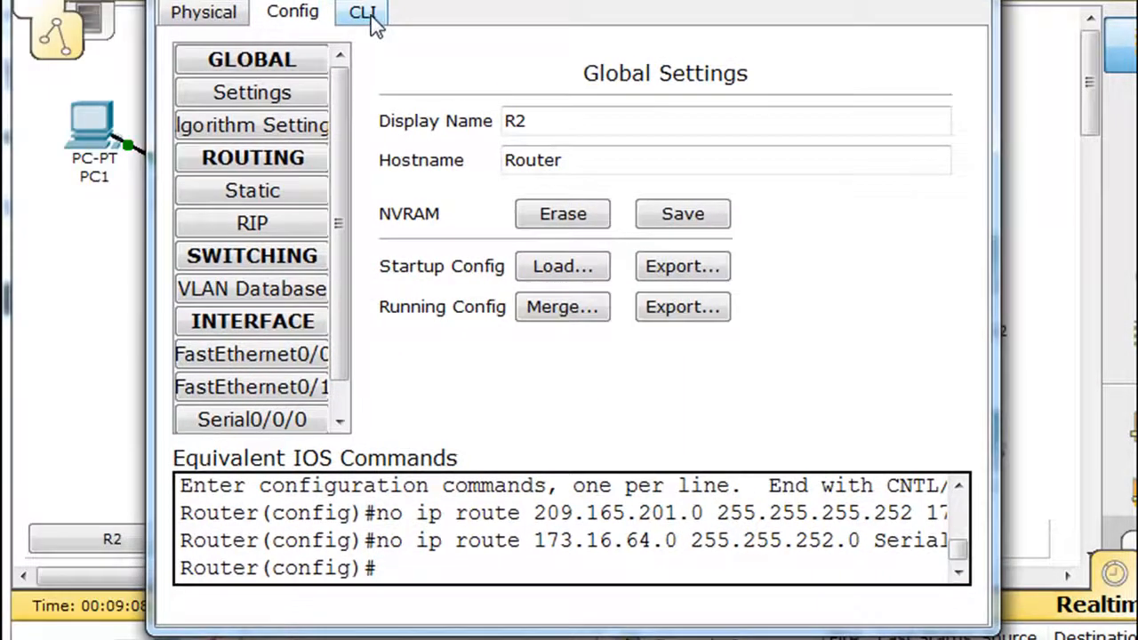
left_click(281, 29)
key("Return")
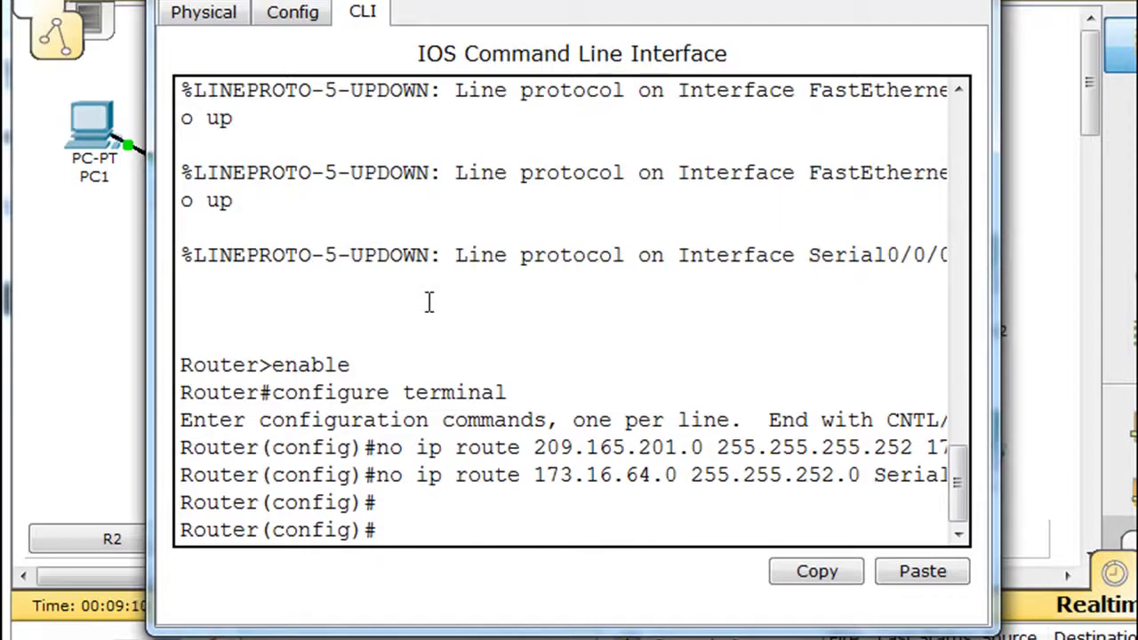
key("Return")
key("Return")
key("Return")
key("Return")
key("Return")
key("Return")
type("router")
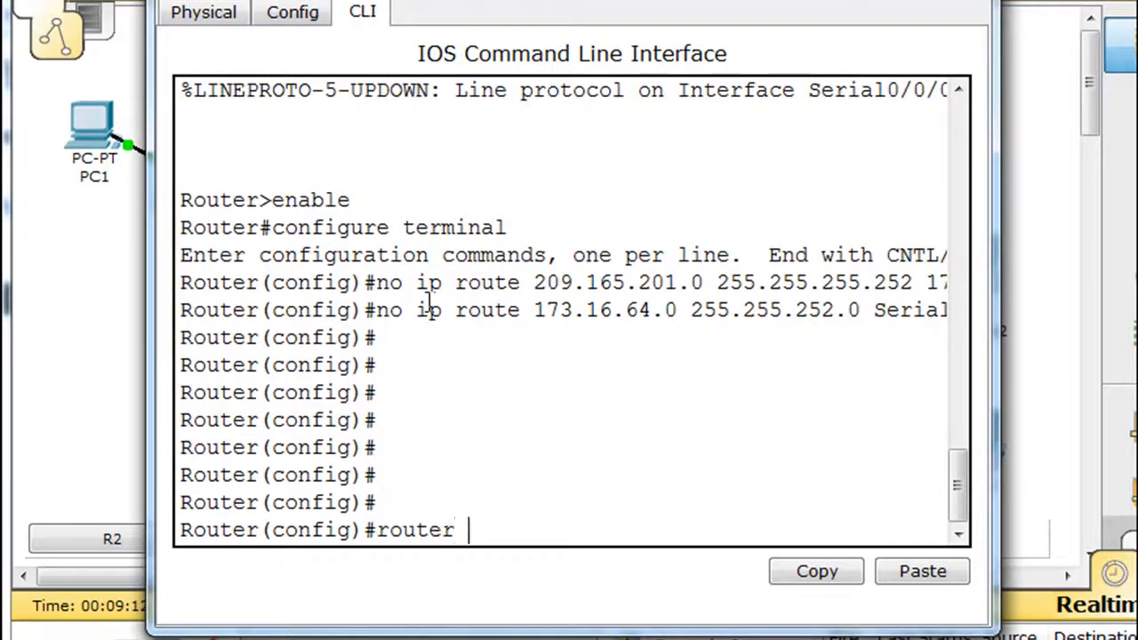
type(" rip")
key("Return")
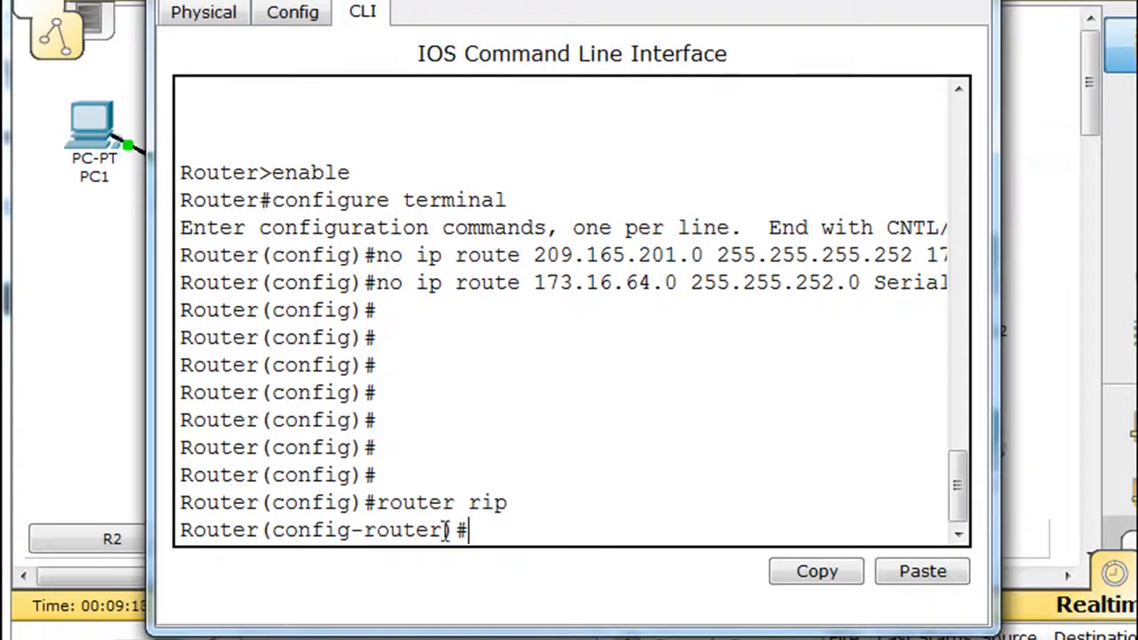
Advertise network 173.16.71.0 in router R2's RIP configuration.
type("netwo")
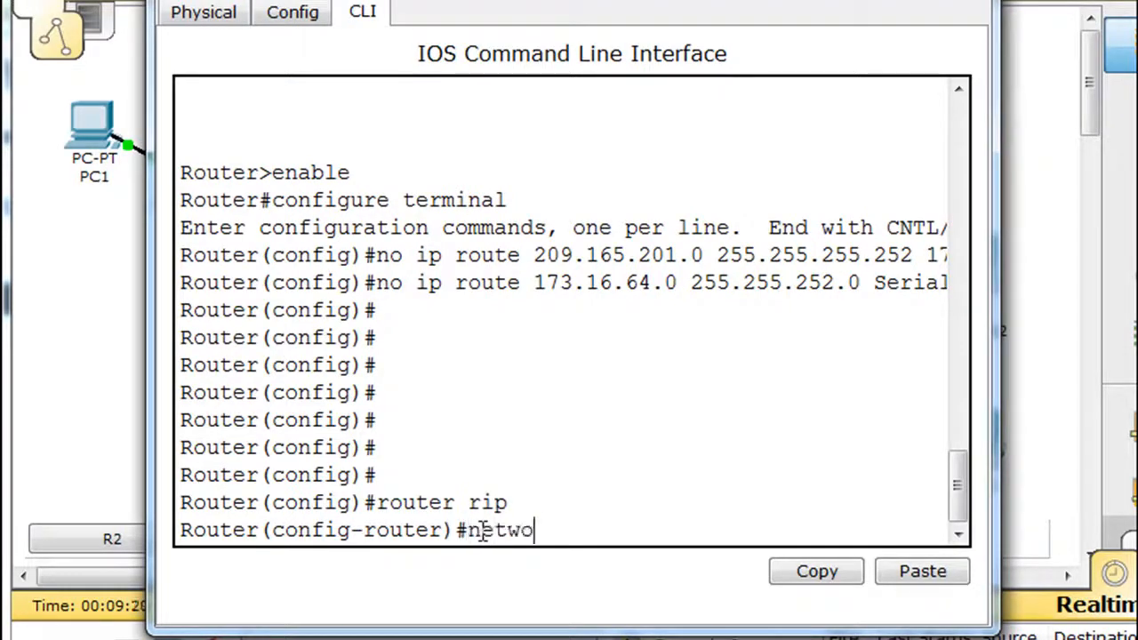
type("rk 17")
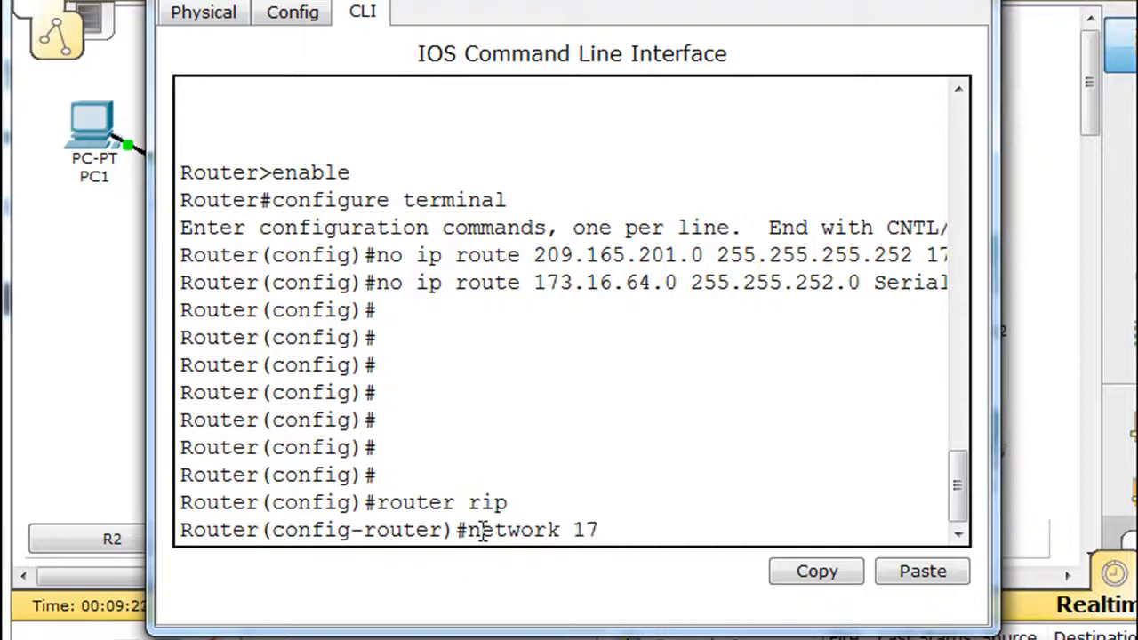
type("3.16.71.0")
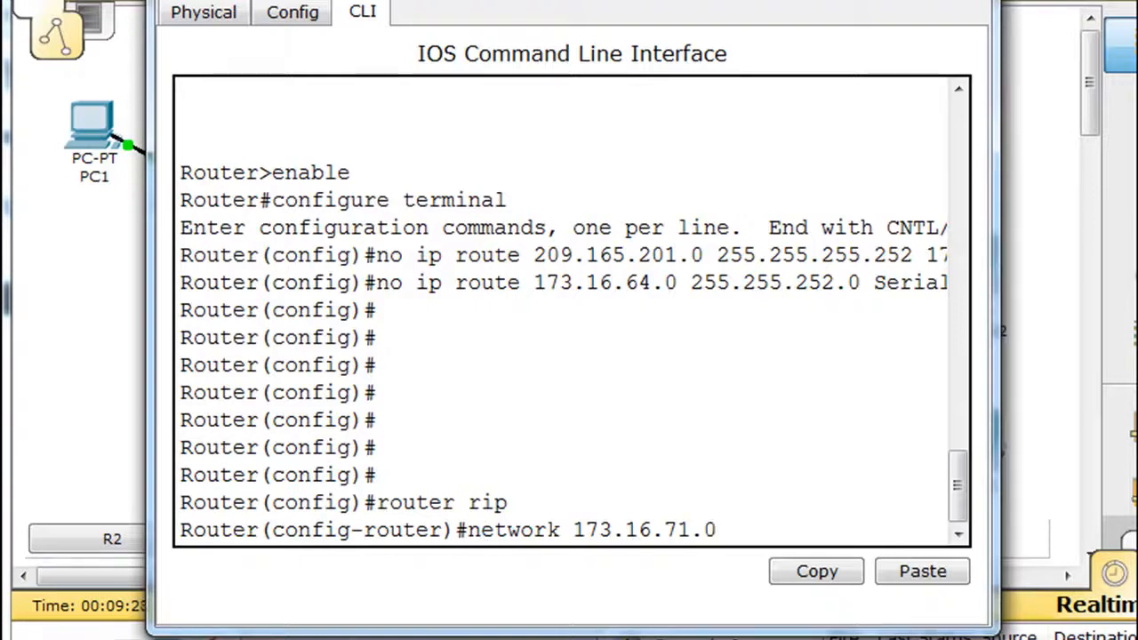
key("Return")
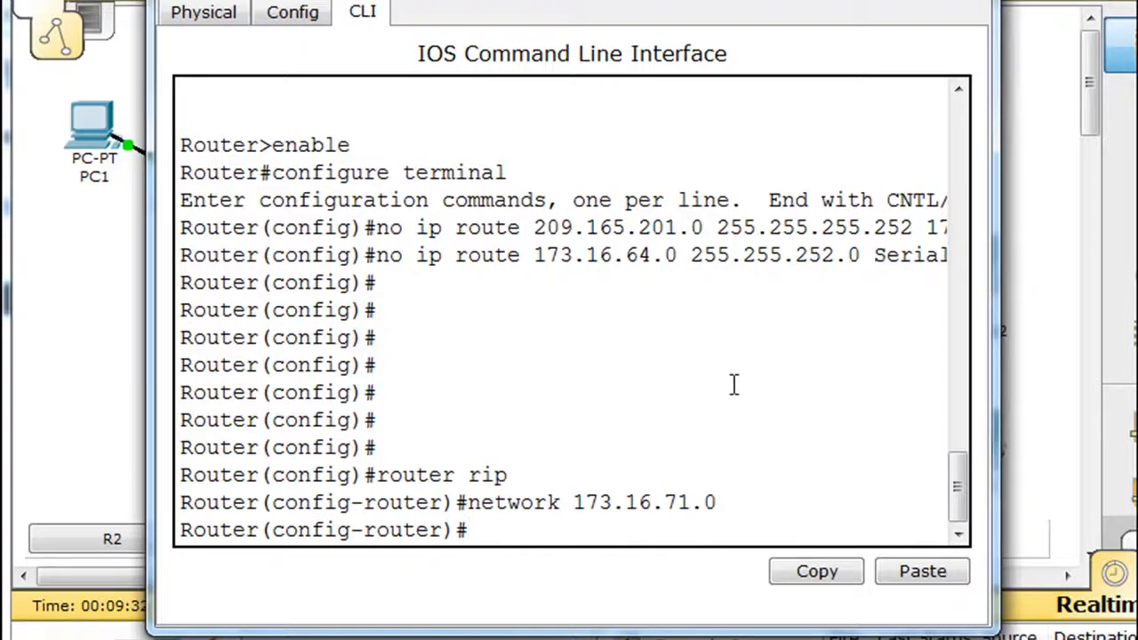
Add network 173.16.68.0 to R2's RIP configuration by editing the previous network command.
key("Up")
key("Left")
key("Left")
key("Right")
key("Right")
key("BackSpace")
key("BackSpace")
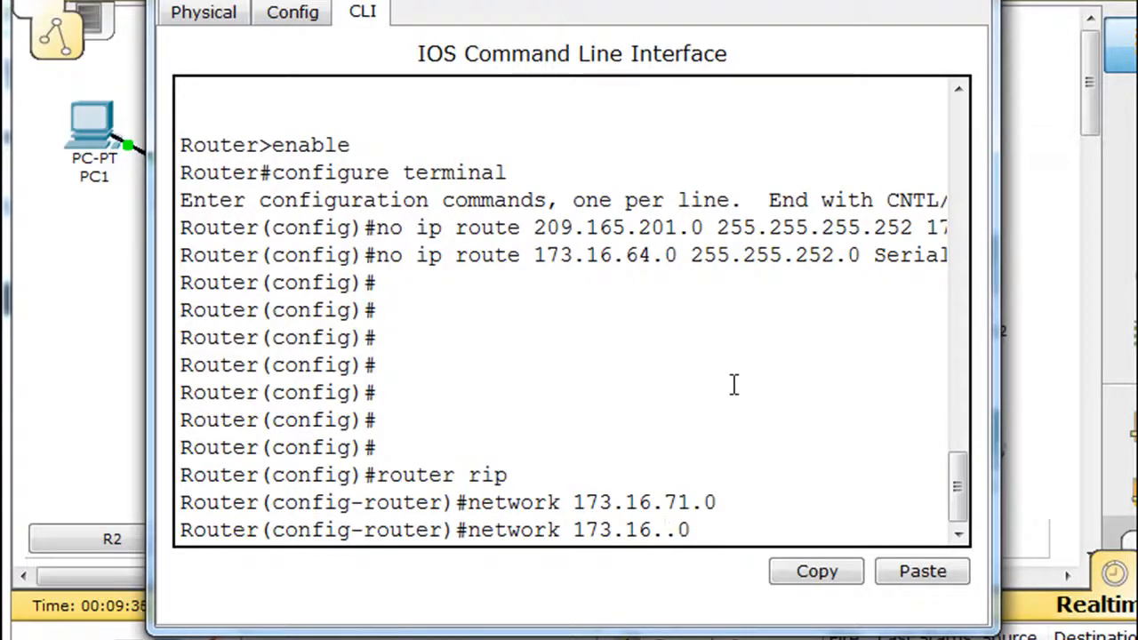
type("68")
key("Return")
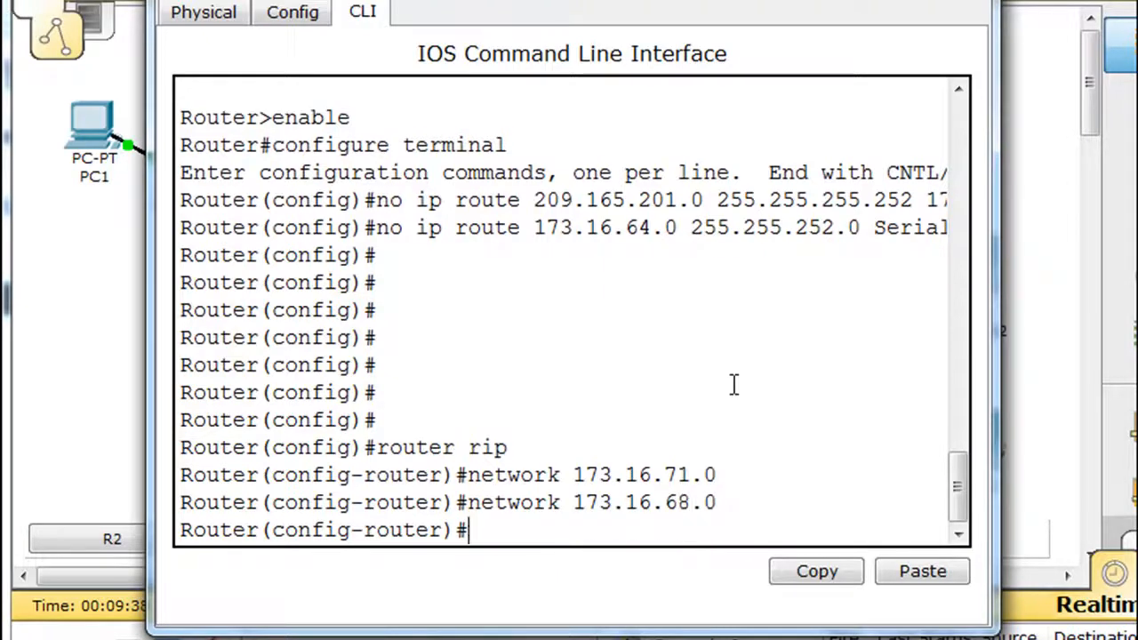
Add network 173.16.69.0 to R2's RIP configuration.
key("Up")
key("Left")
key("Left")
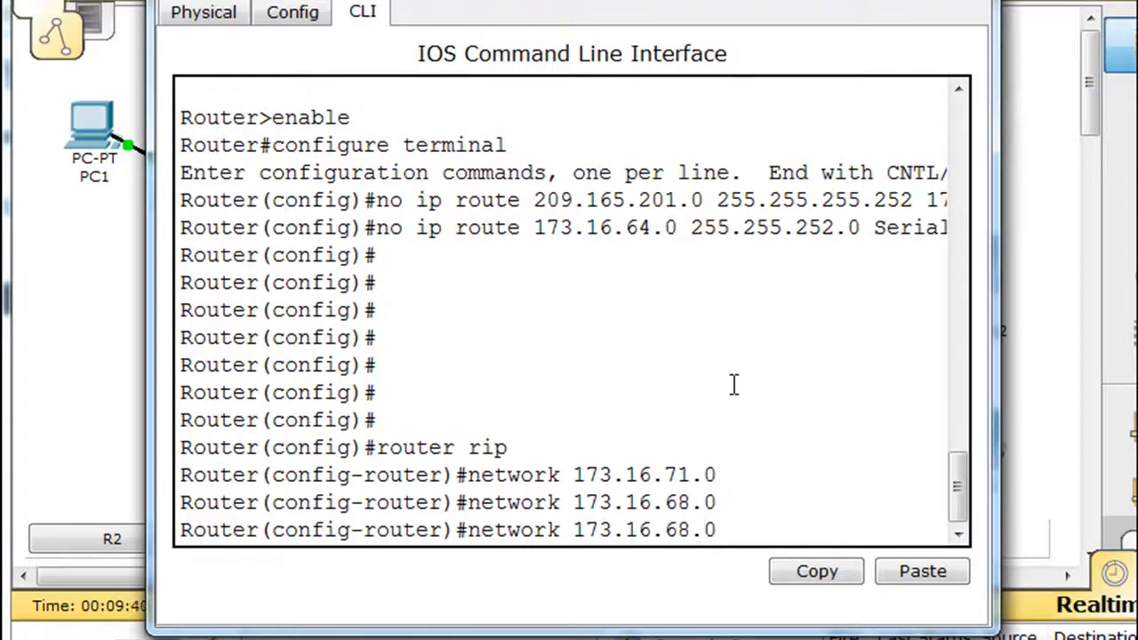
key("BackSpace")
type("9")
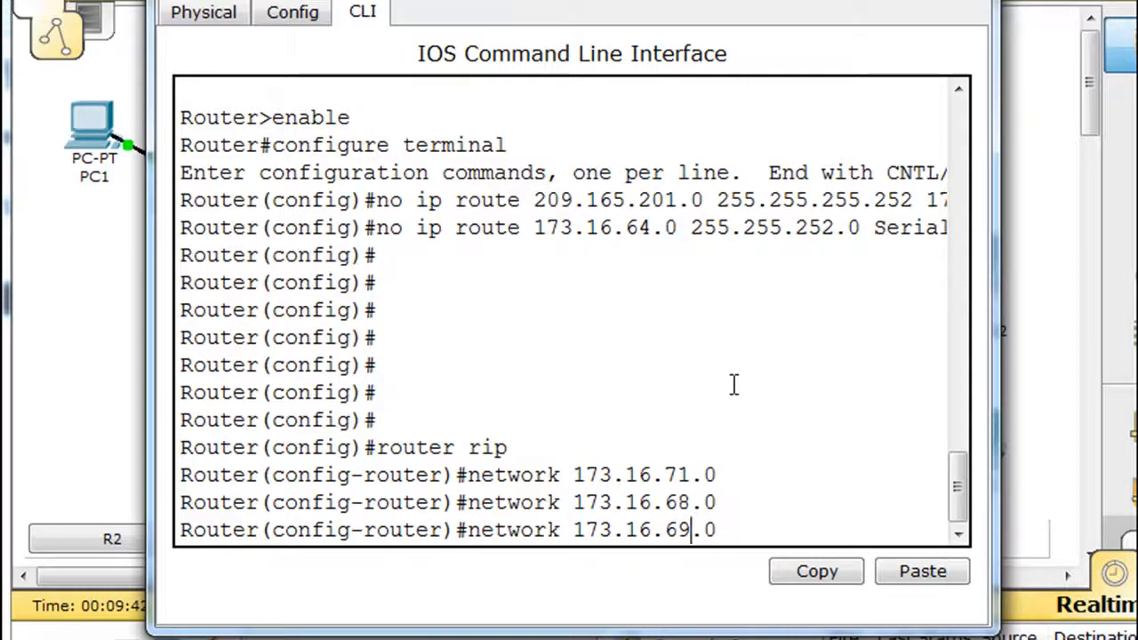
key("Return")
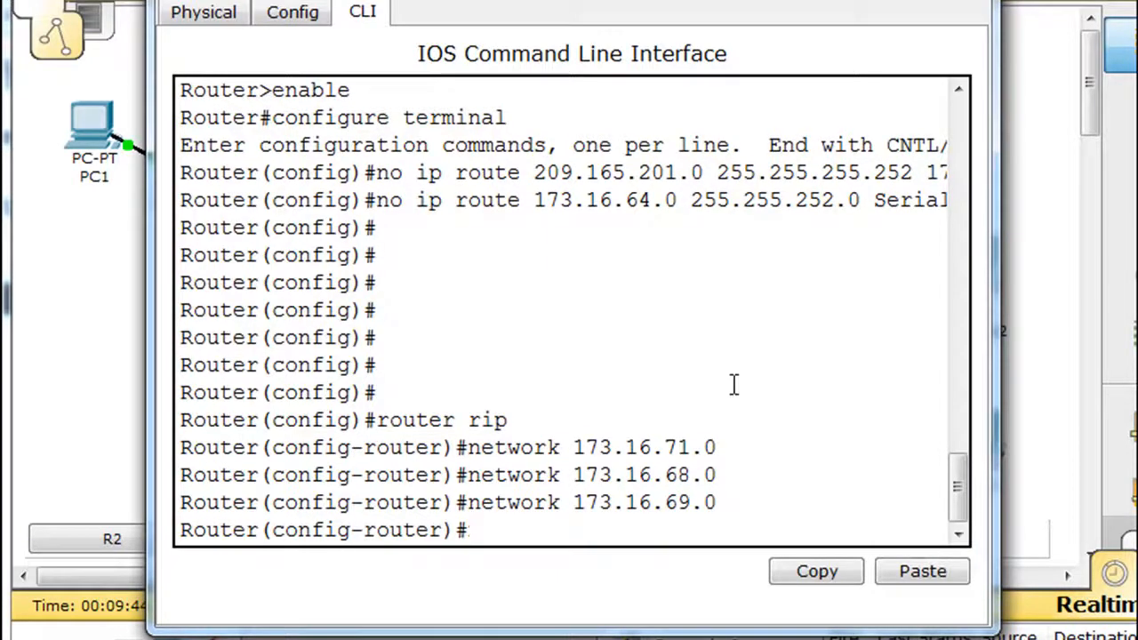
Exit R2's RIP configuration back to privileged EXEC mode and minimize its window to show the topology.
type("exit")
key("Return")
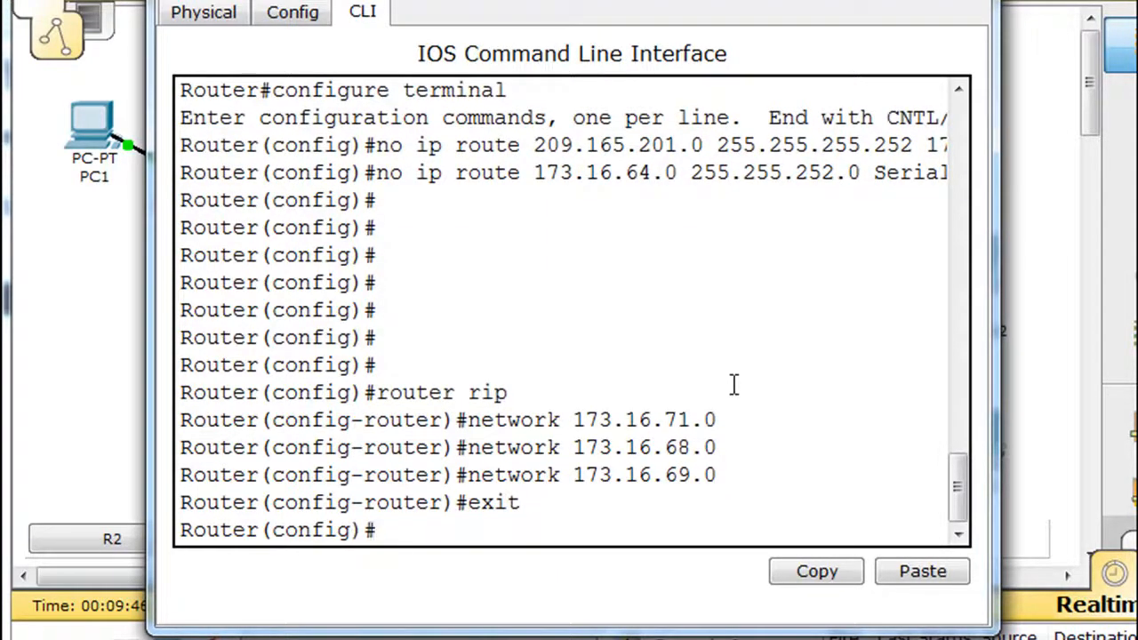
key("ctrl+z")
type("show")
key("BackSpace")
key("BackSpace")
key("BackSpace")
key("BackSpace")
key("BackSpace")
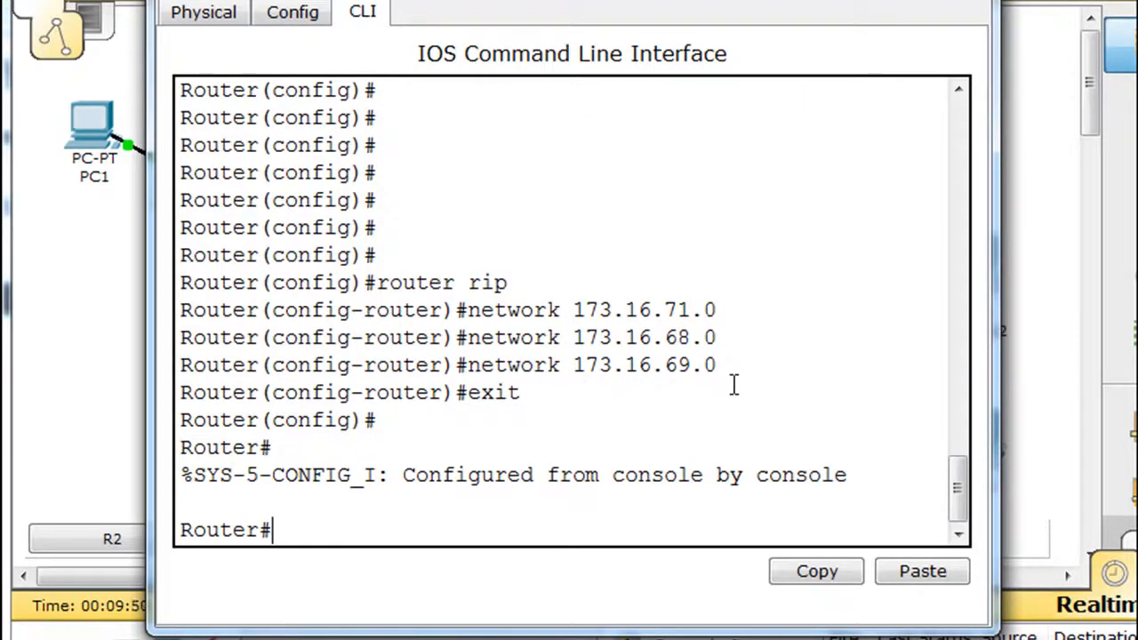
left_click_drag(745, 3, 724, 0)
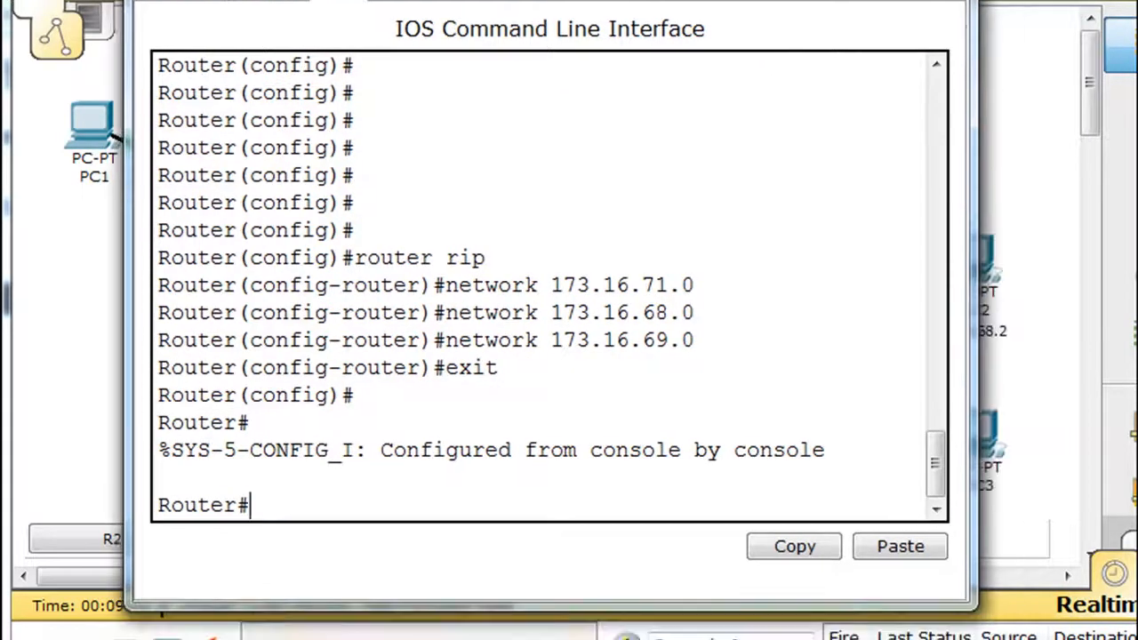
left_click(868, 0)
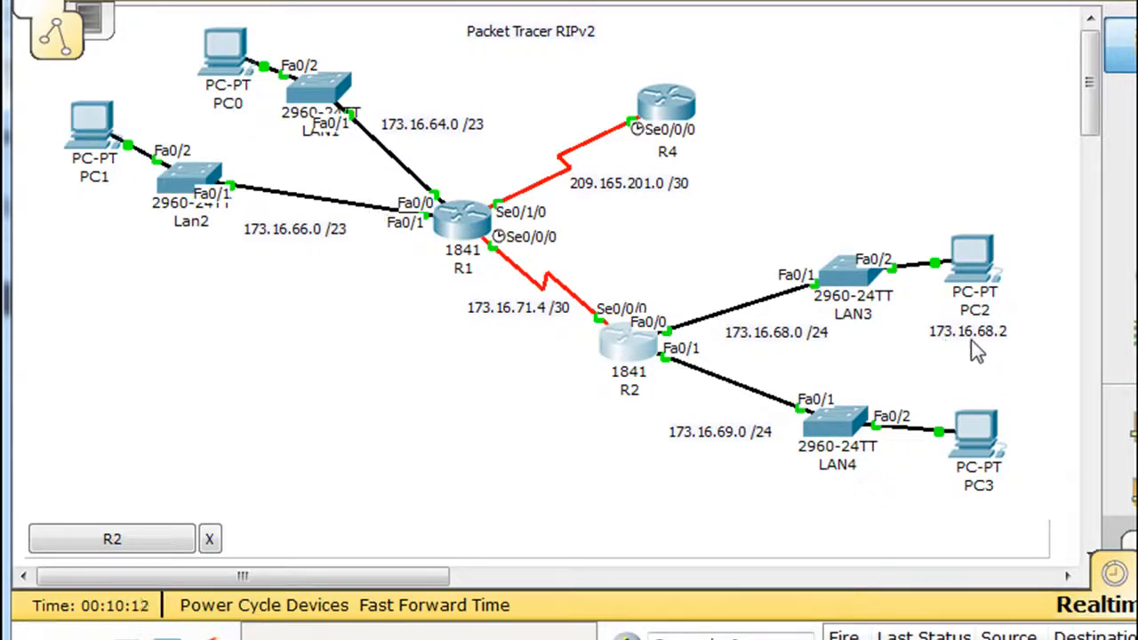
Open the command prompt on PC0 and ping PC2 at 173.16.68.2.
left_click(233, 58)
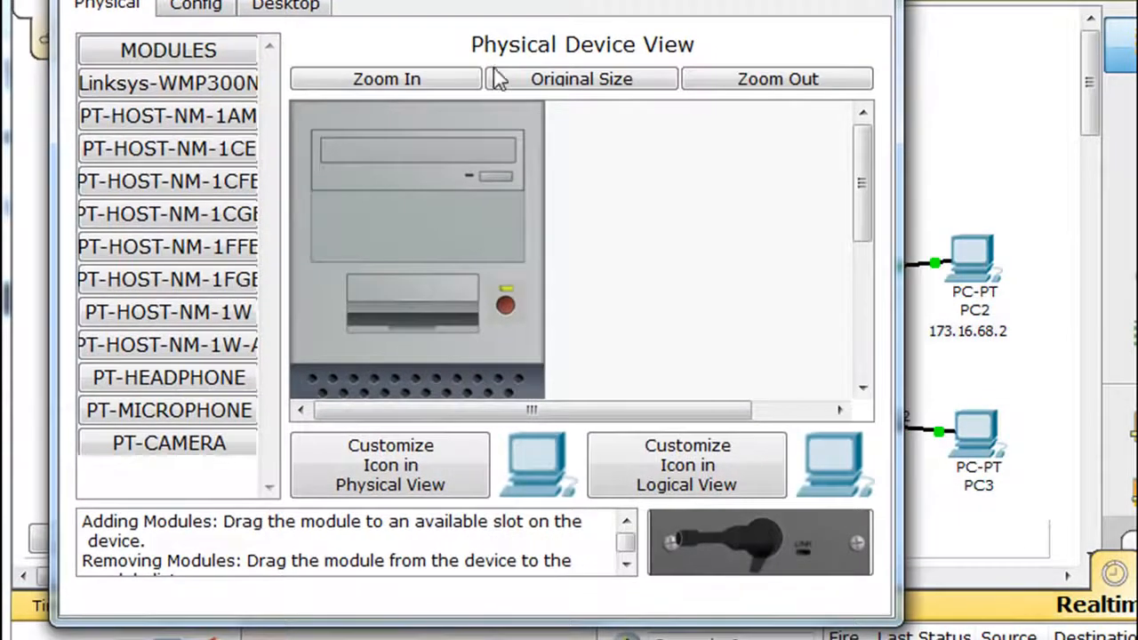
left_click(283, 7)
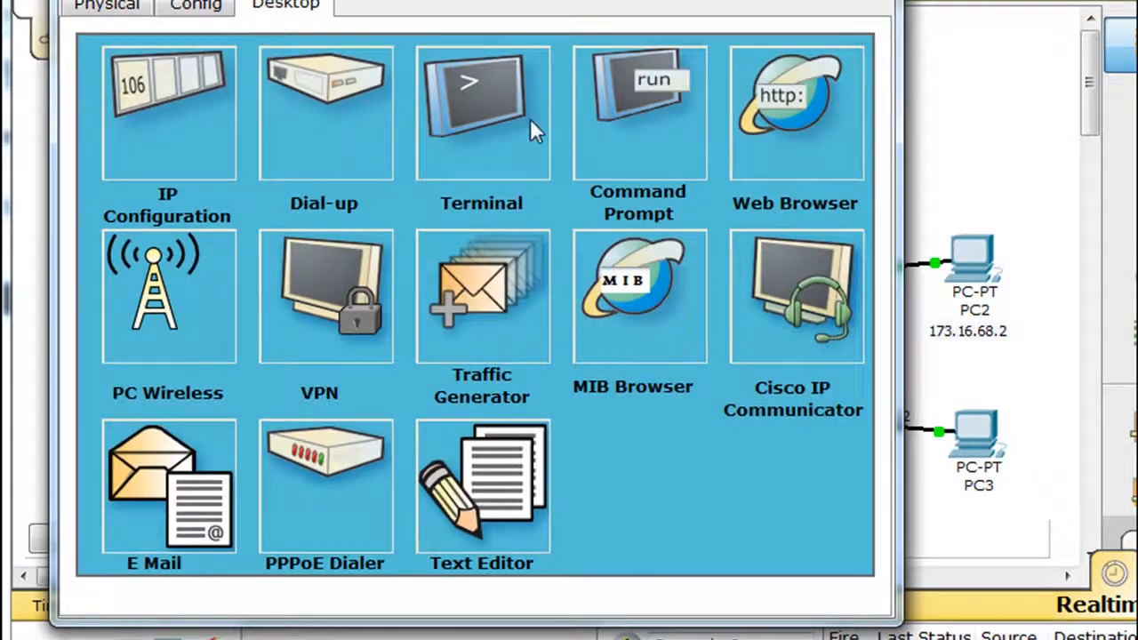
left_click(608, 99)
type("ping 1")
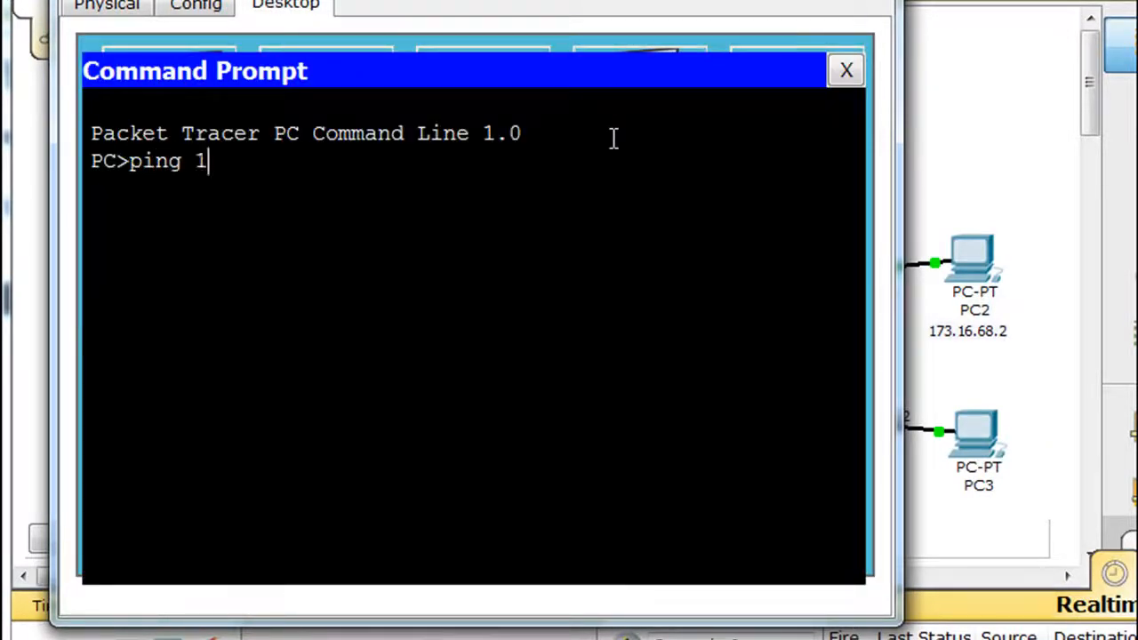
type("73.16")
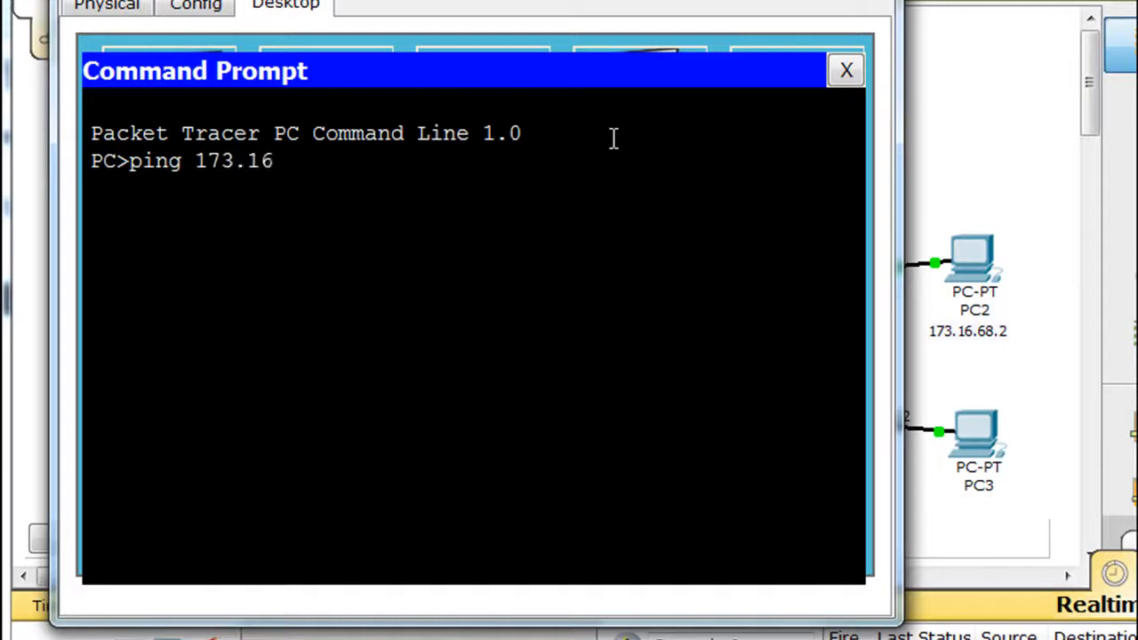
type(".68.2")
key("Return")
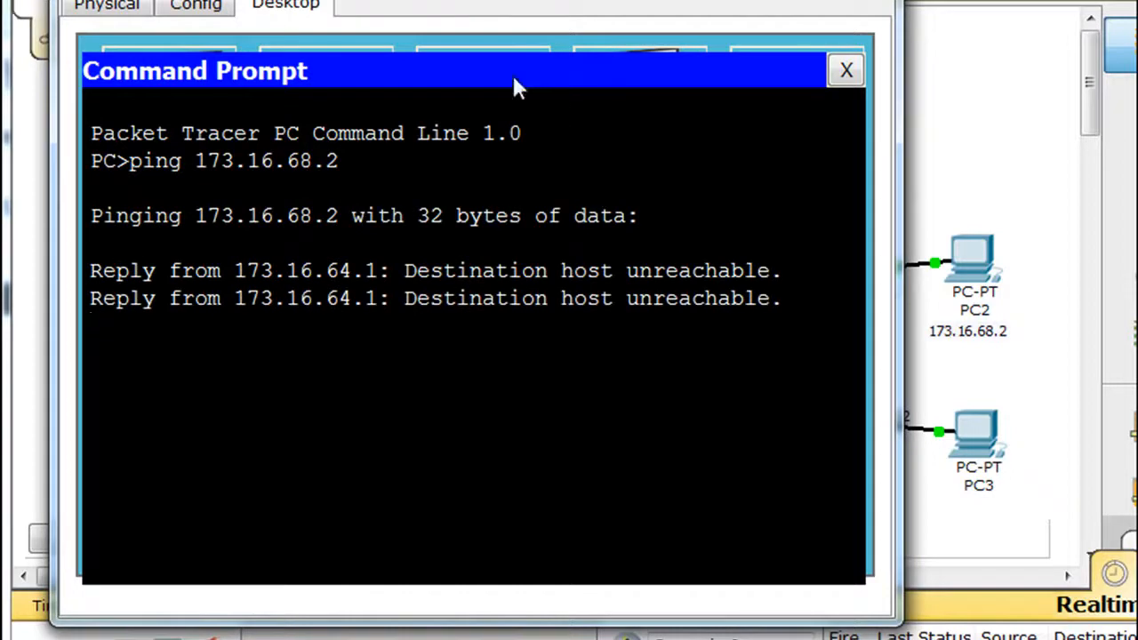
Repeat the ping to 173.16.68.2 from PC0, then close PC0's window.
left_click_drag(507, 7, 537, 2)
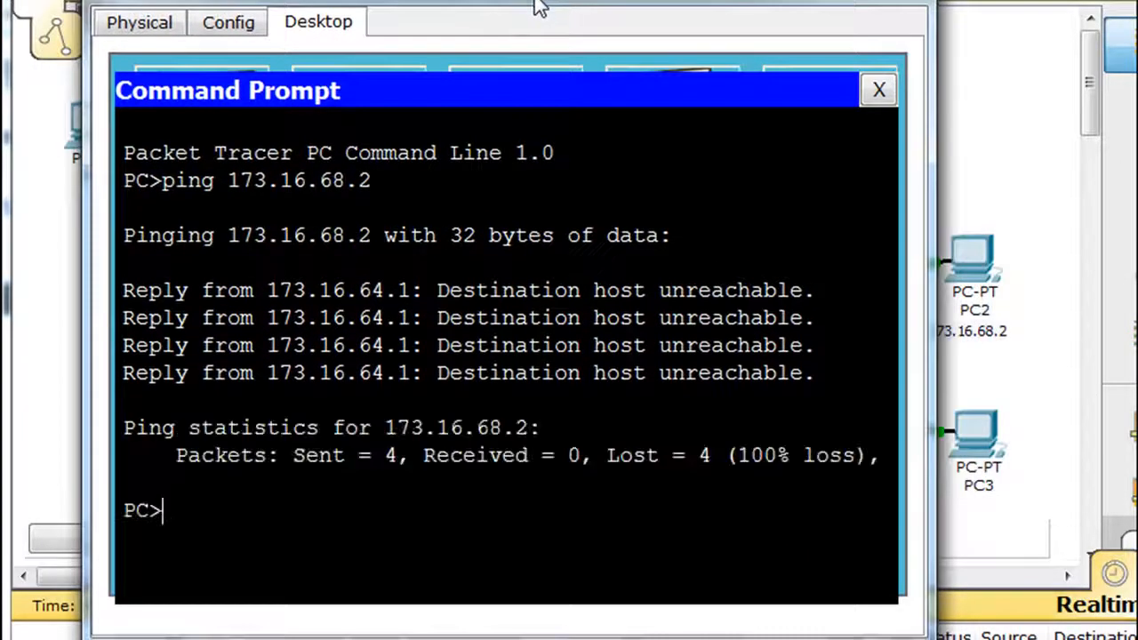
key("Up")
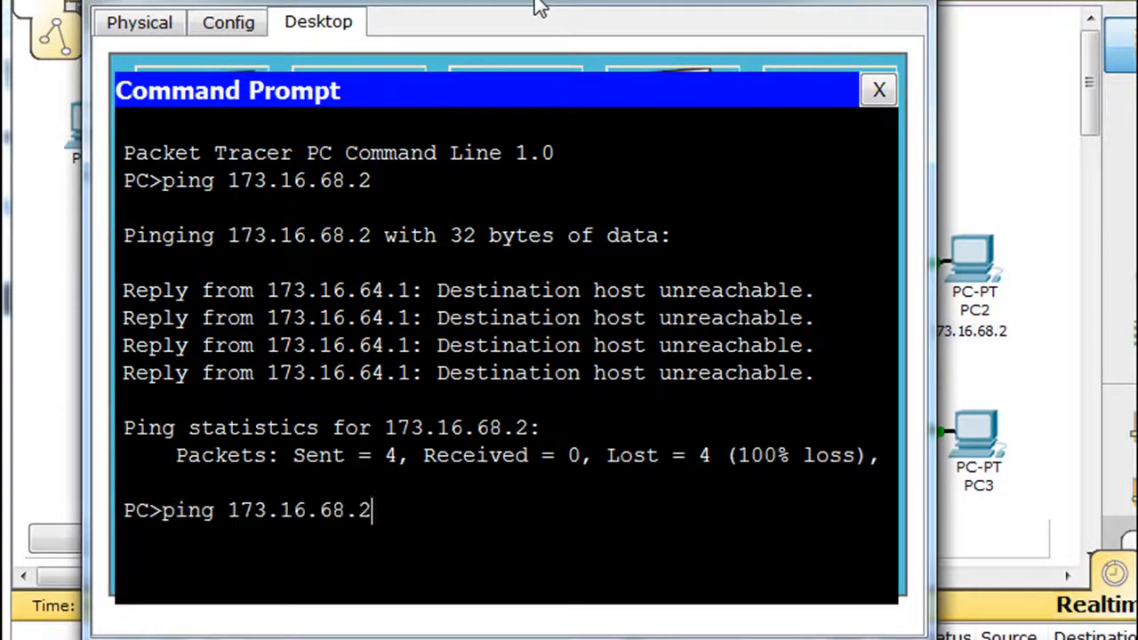
key("Return")
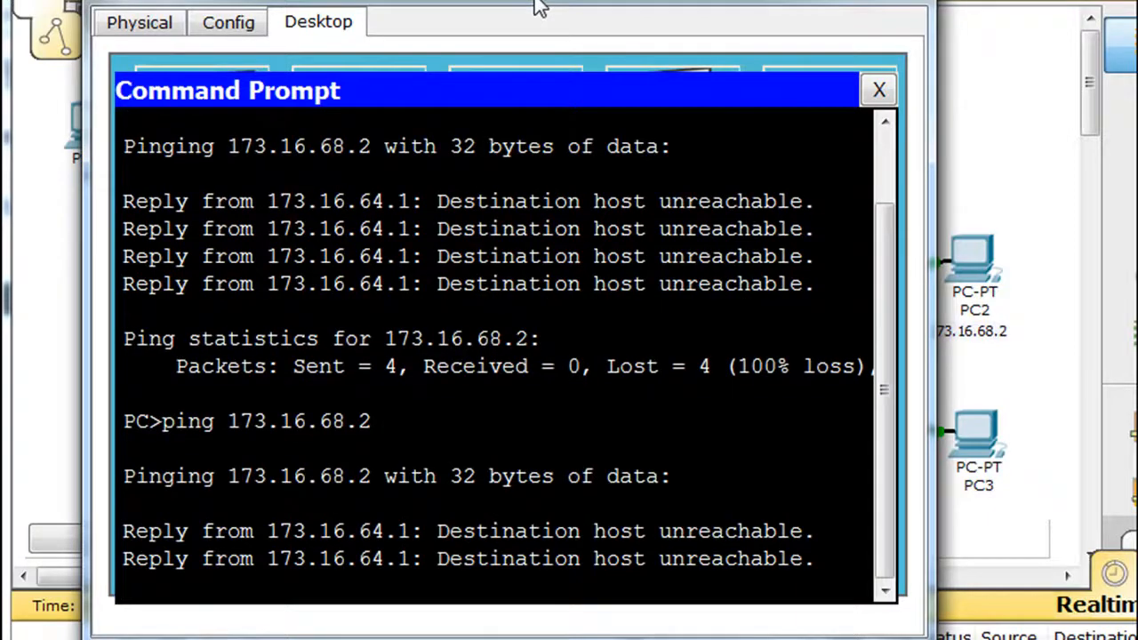
left_click(921, 6)
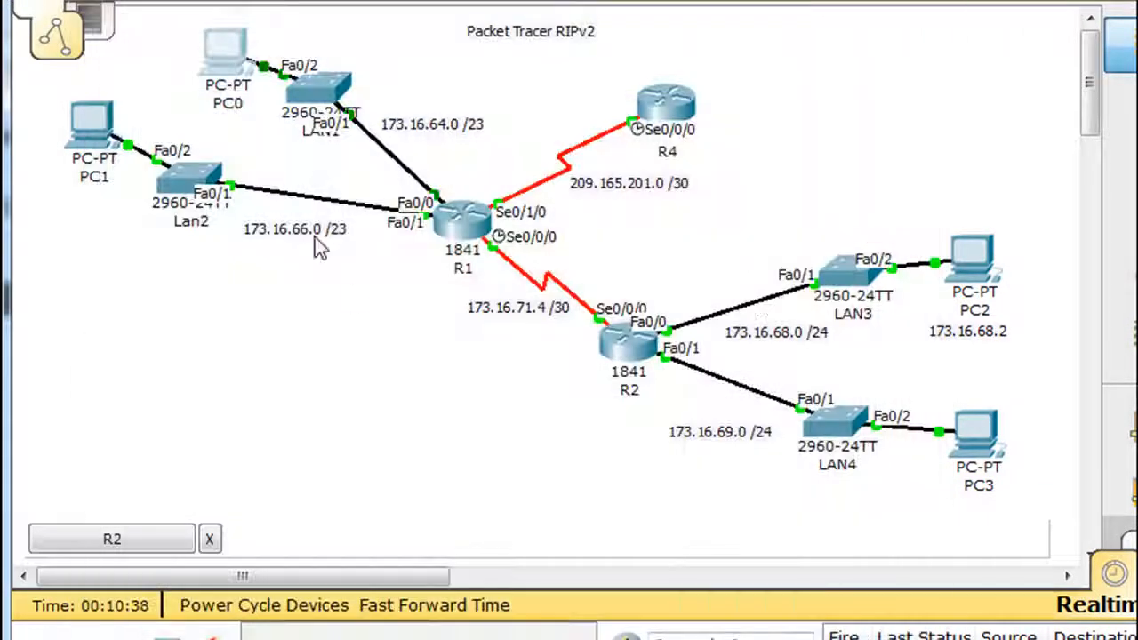
Open router R1's command line and display its routing table with show ip route.
left_click(467, 230)
left_click_drag(350, 13, 543, 0)
key("space")
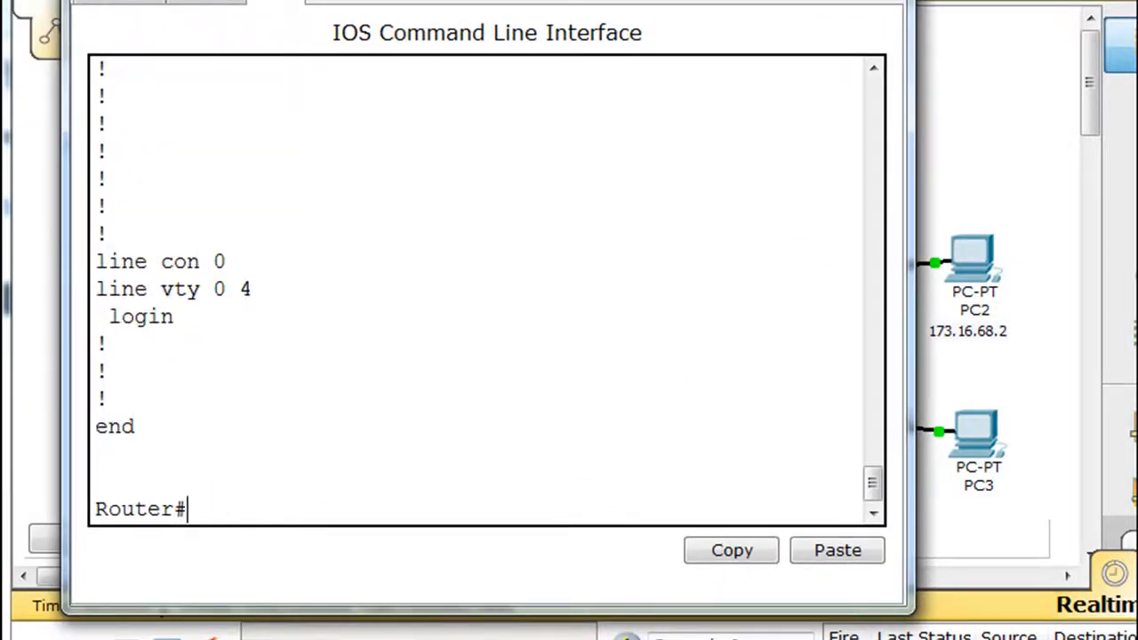
type("show ip route")
key("Return")
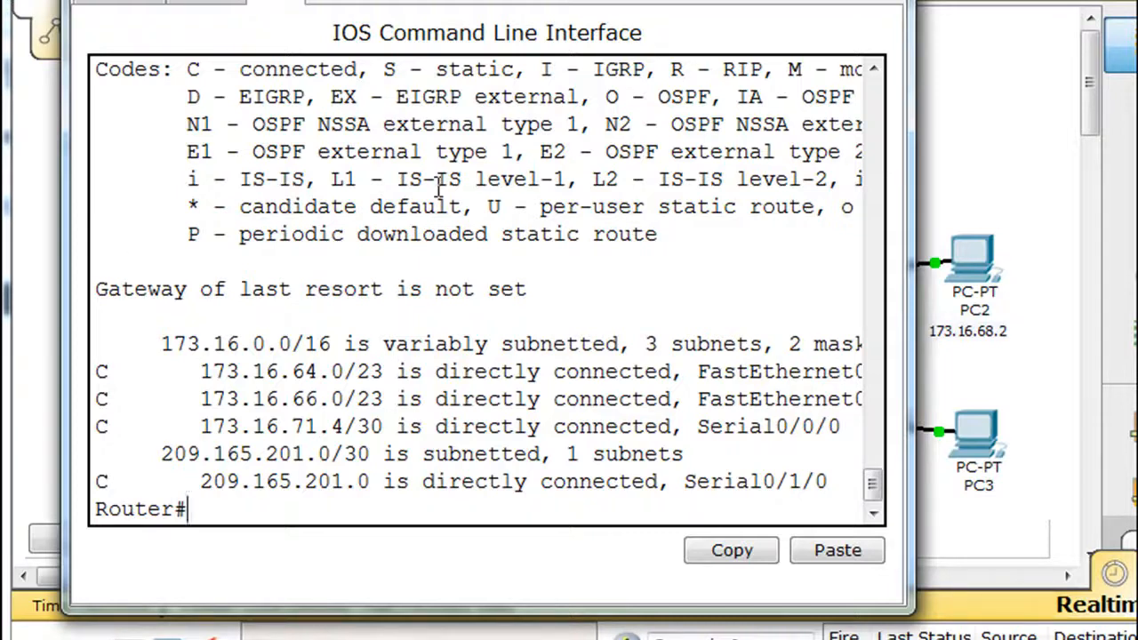
Page through R1's running configuration with show run to check the router rip section, then close R1's window.
type("show run")
key("Return")
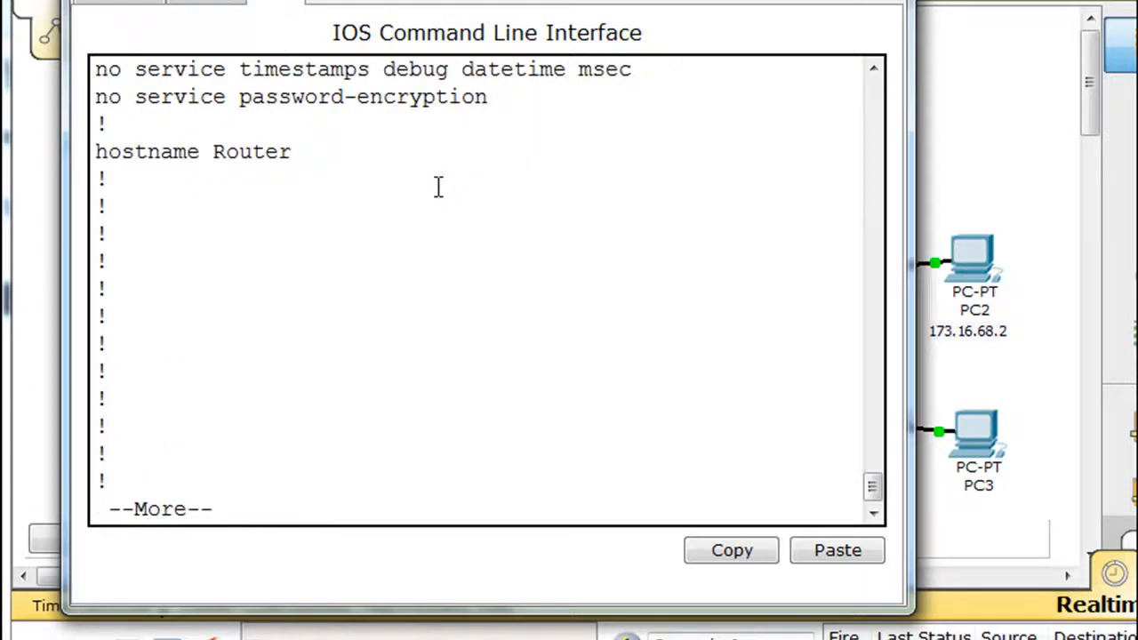
key("space")
key("space")
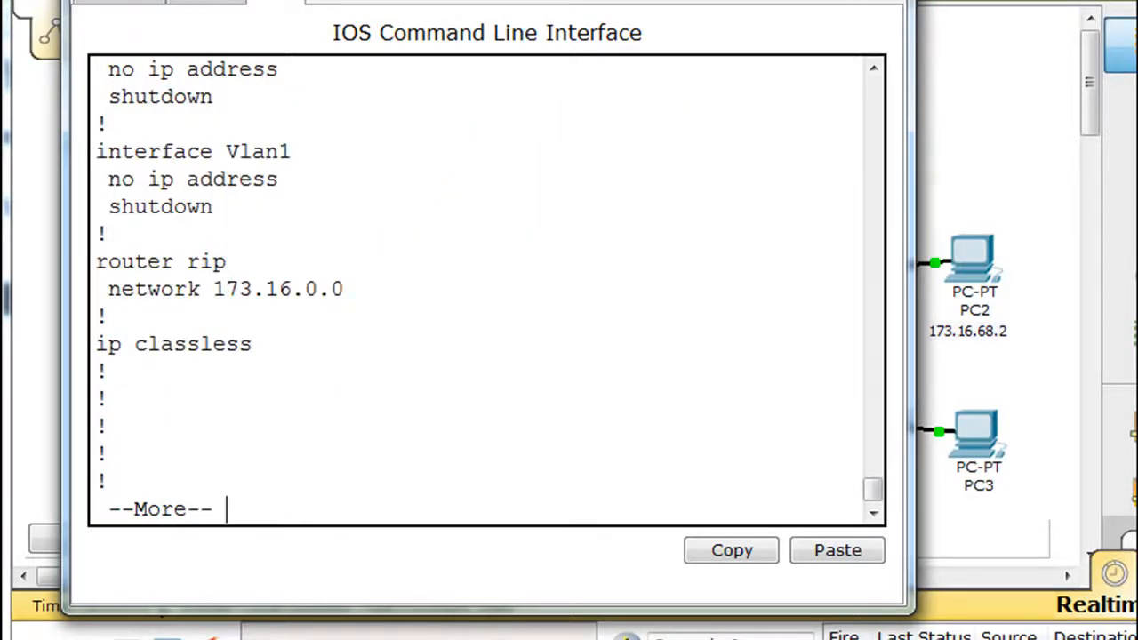
left_click(889, 2)
Open router R4's command line and review the router rip section of its running configuration output.
left_click(658, 106)
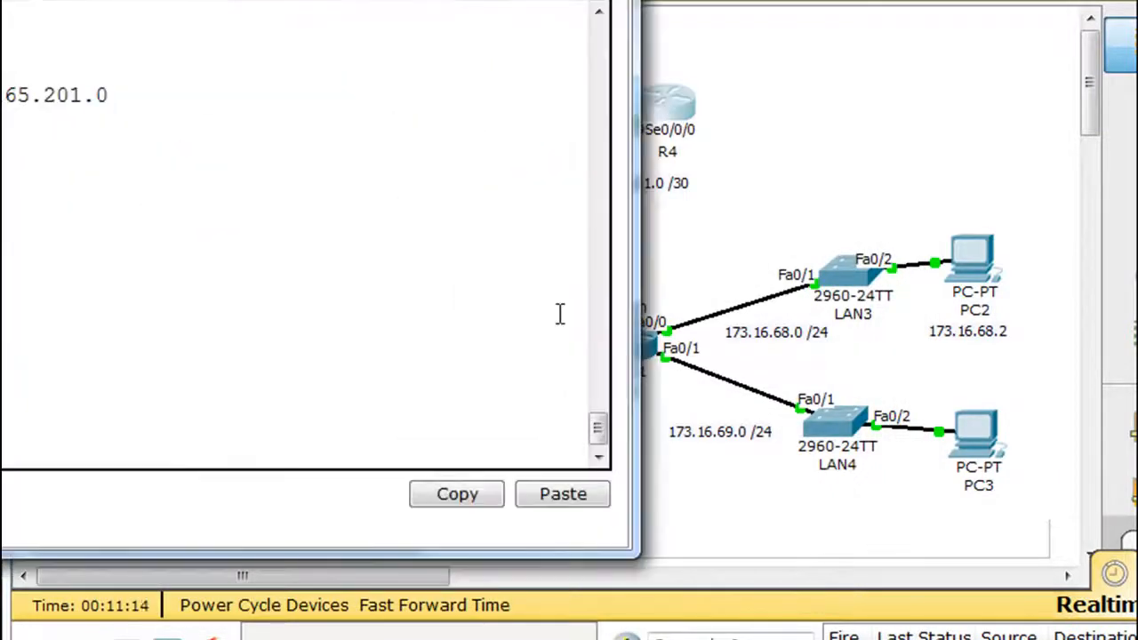
key("space")
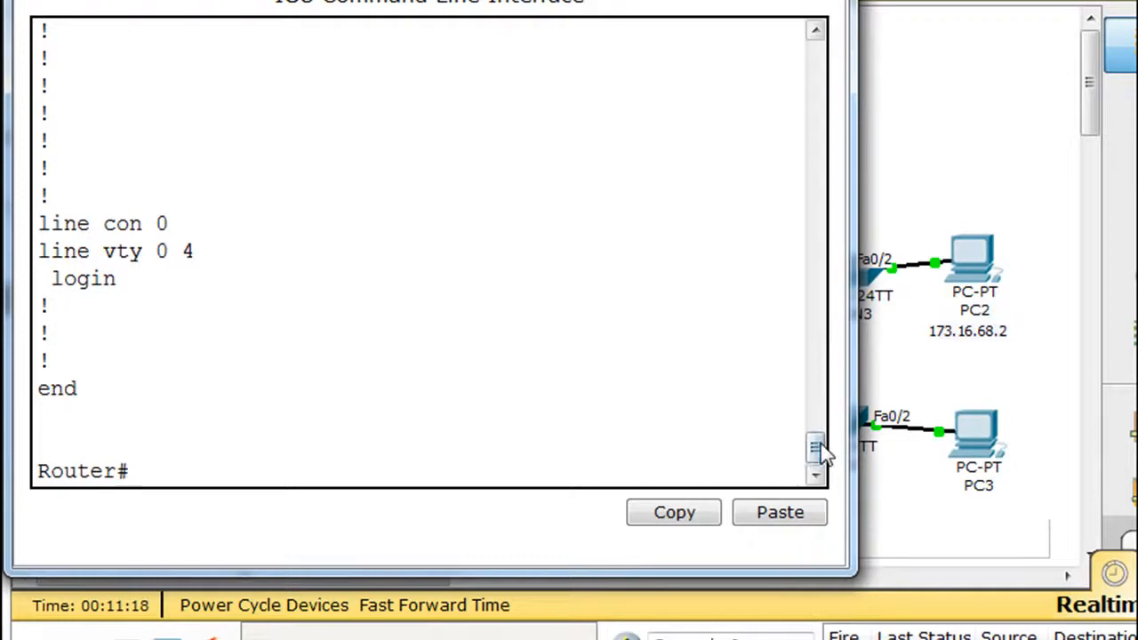
left_click_drag(815, 447, 815, 422)
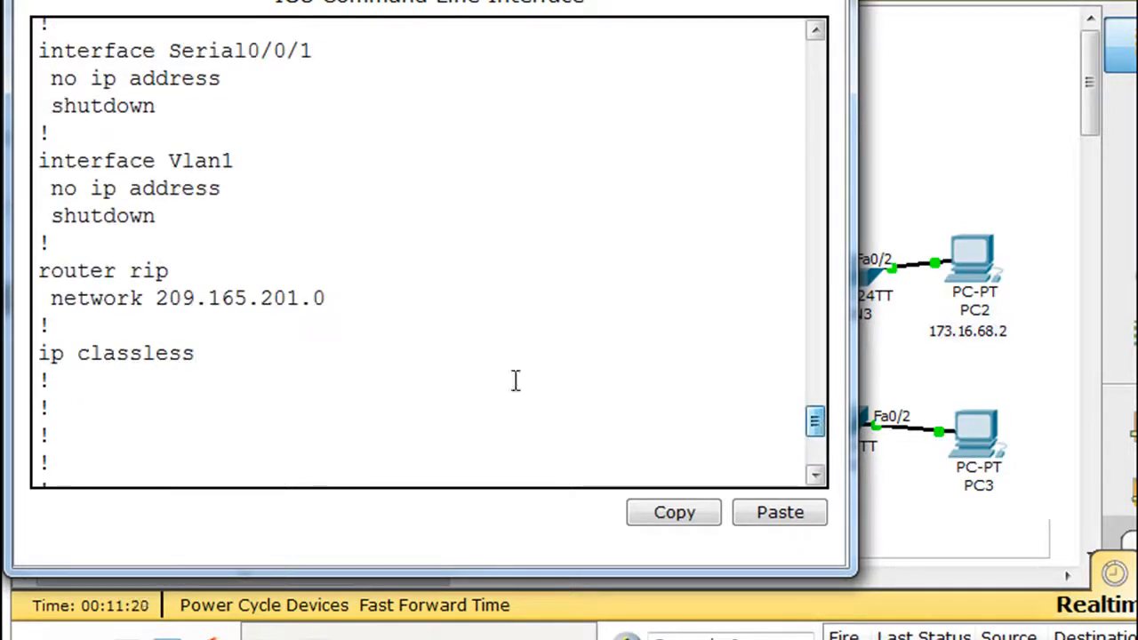
left_click_drag(814, 422, 816, 449)
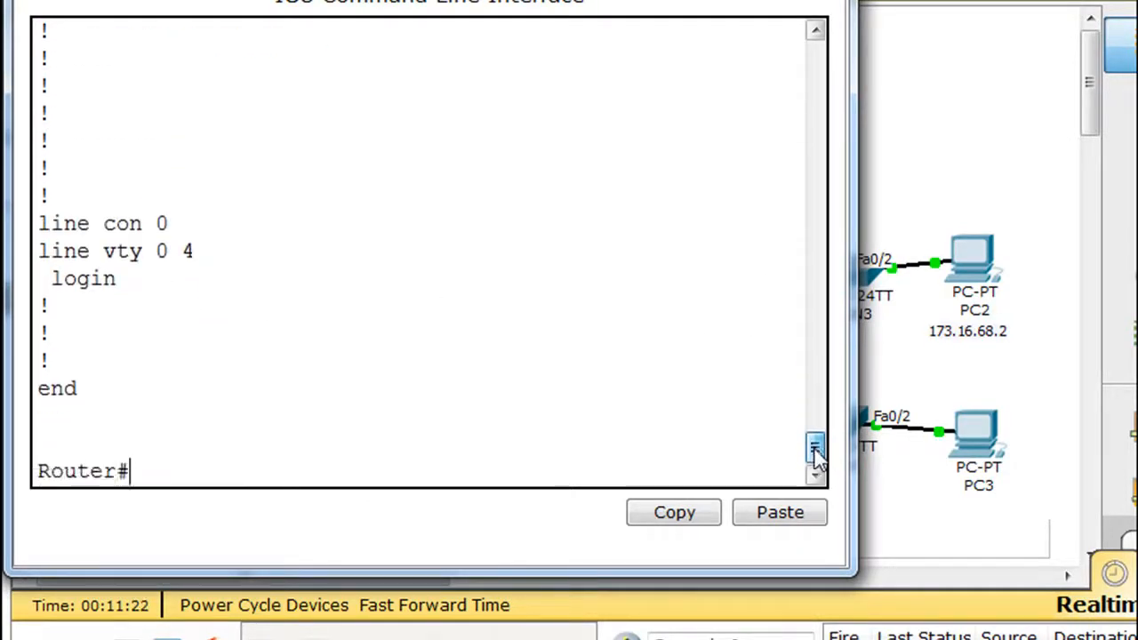
Display R4's routing table with show ip route, then return to the topology to check the network addresses.
type("show")
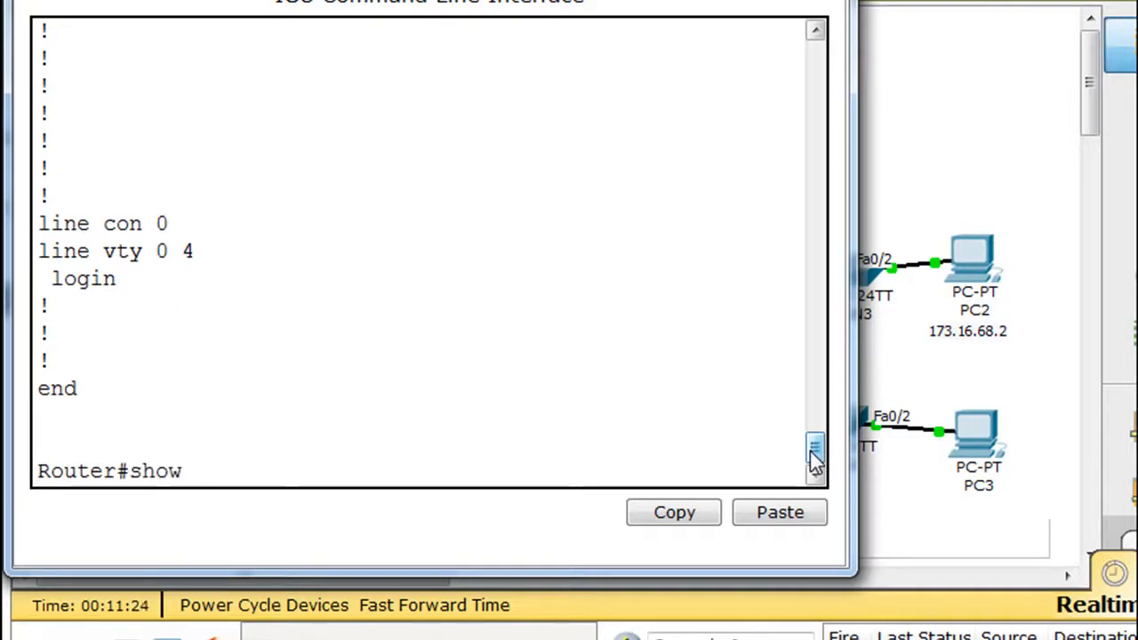
type(" ip route")
key("Return")
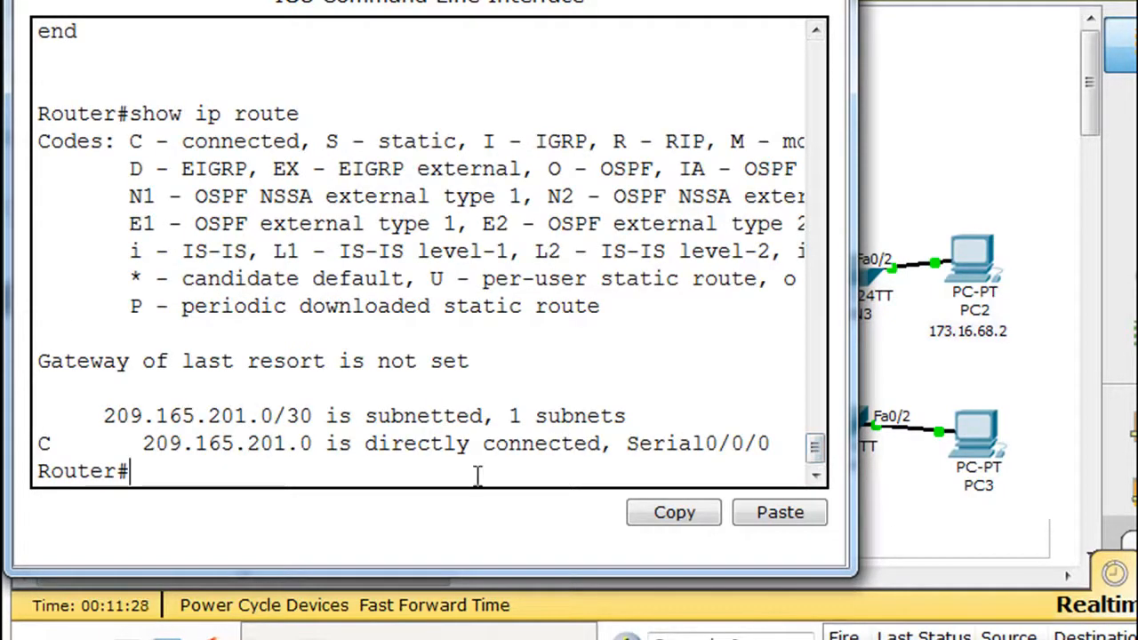
left_click_drag(400, 3, 475, 8)
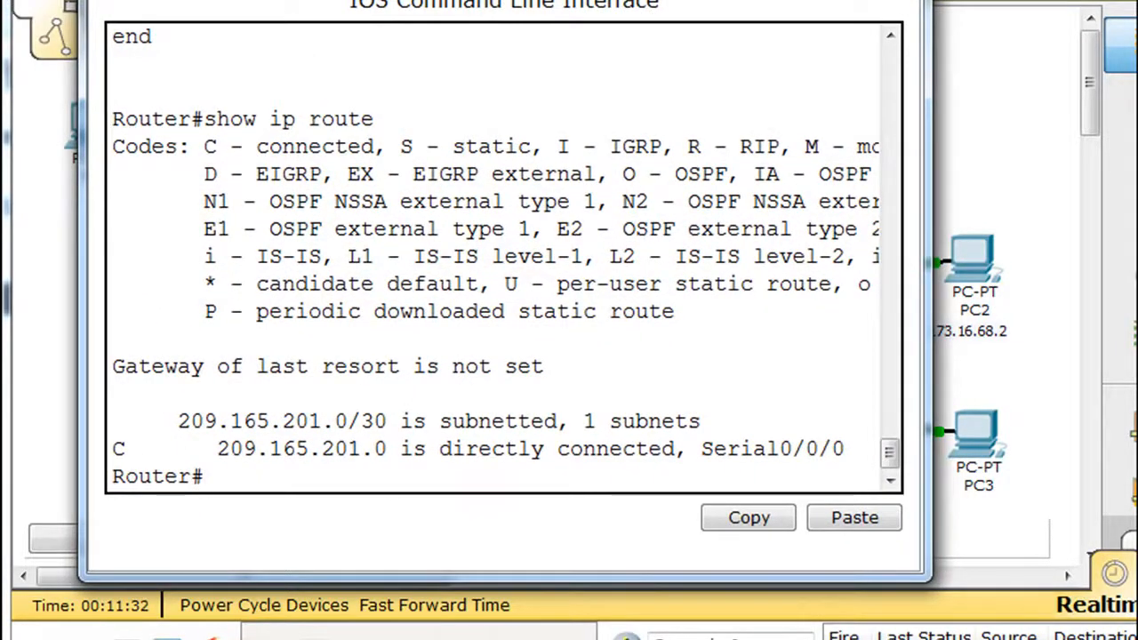
left_click(961, 125)
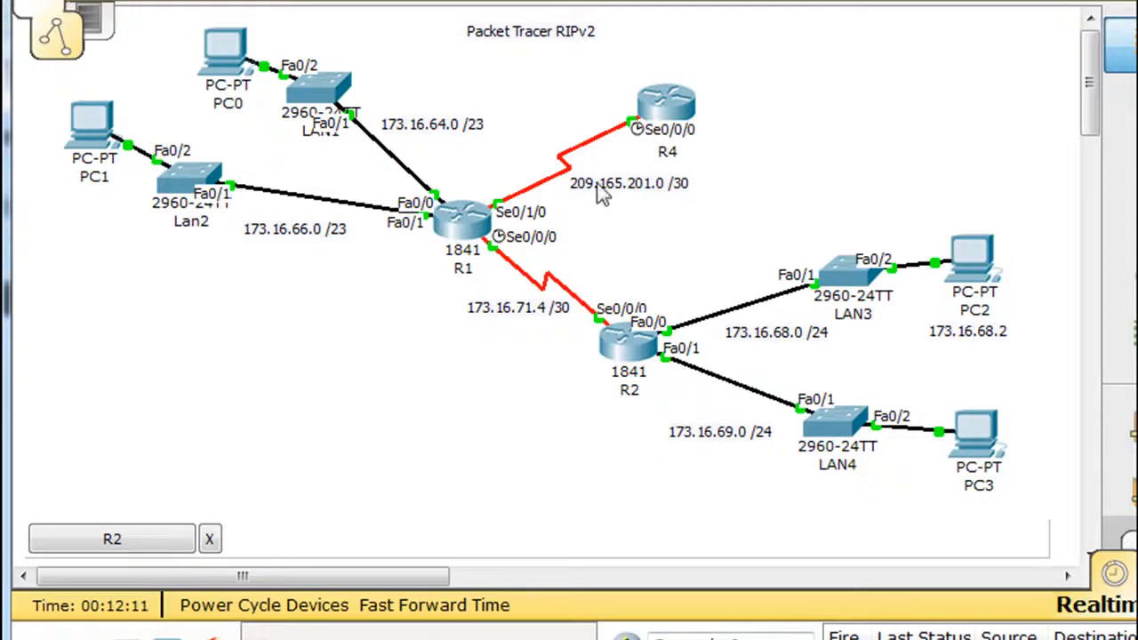
Open router R4's command line and set its RIP routing process to version 2.
left_click(674, 114)
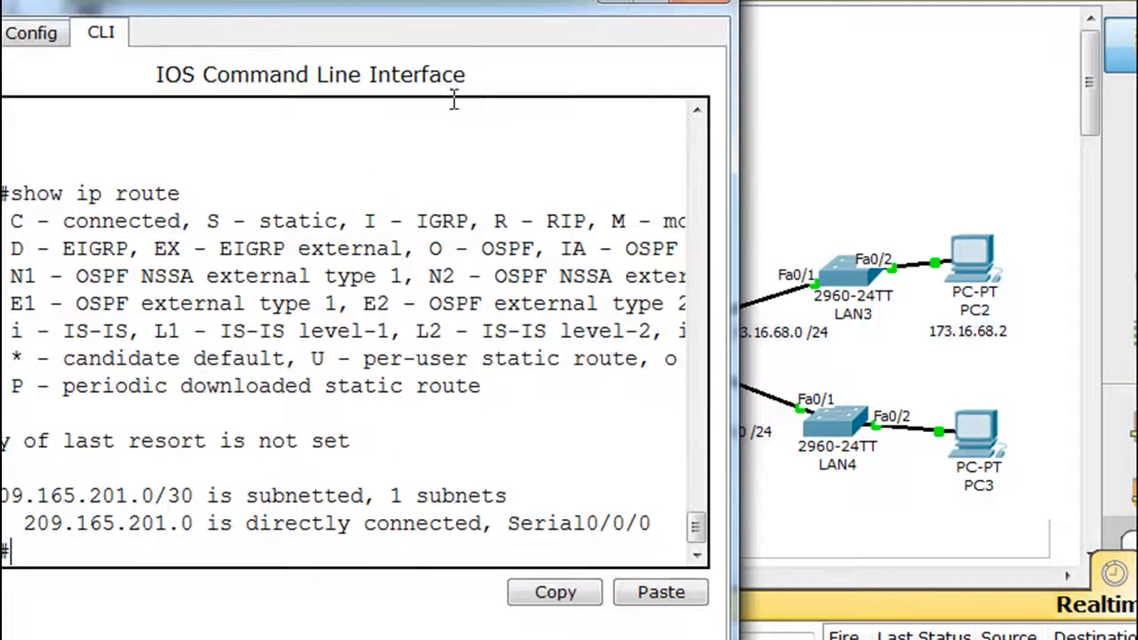
left_click_drag(378, 7, 538, 11)
type("conf t")
key("Return")
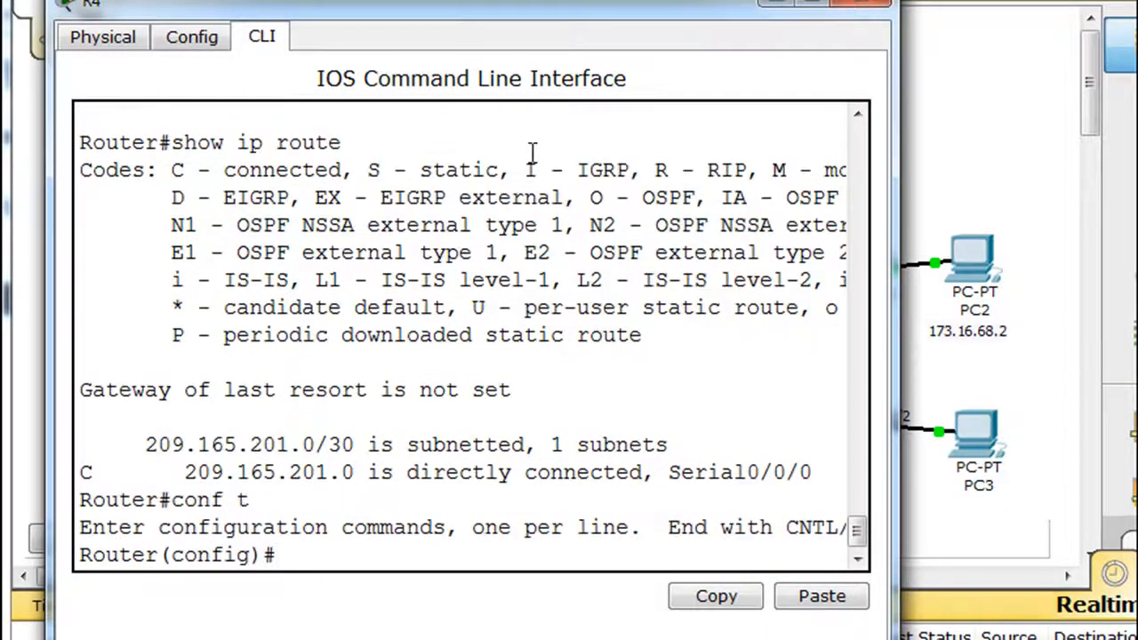
type("router rip")
key("Return")
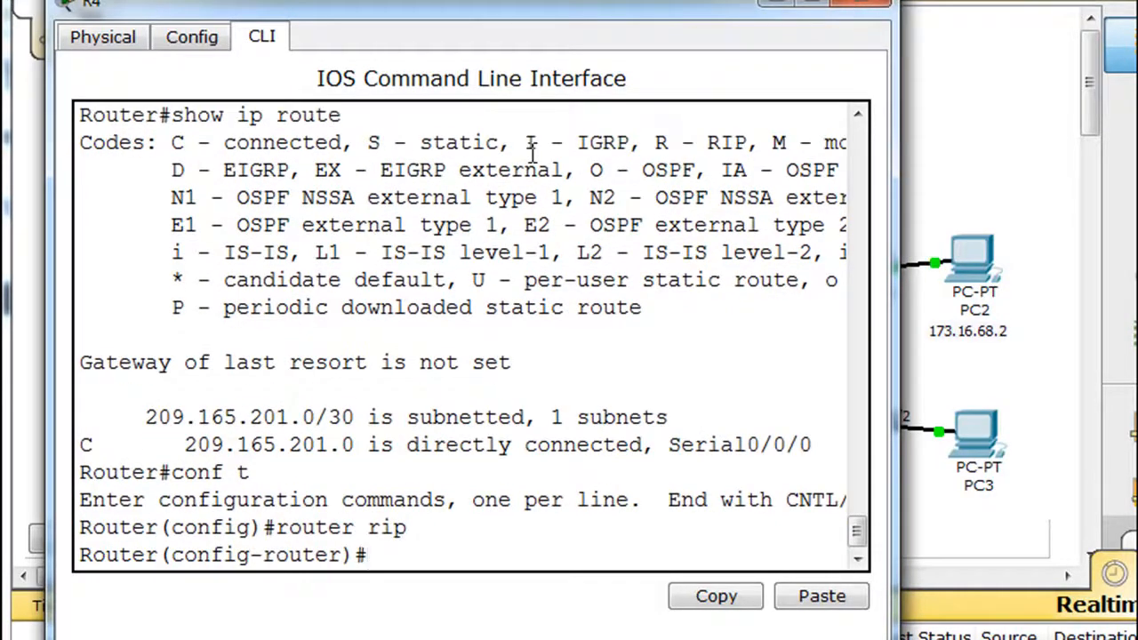
type("version 2")
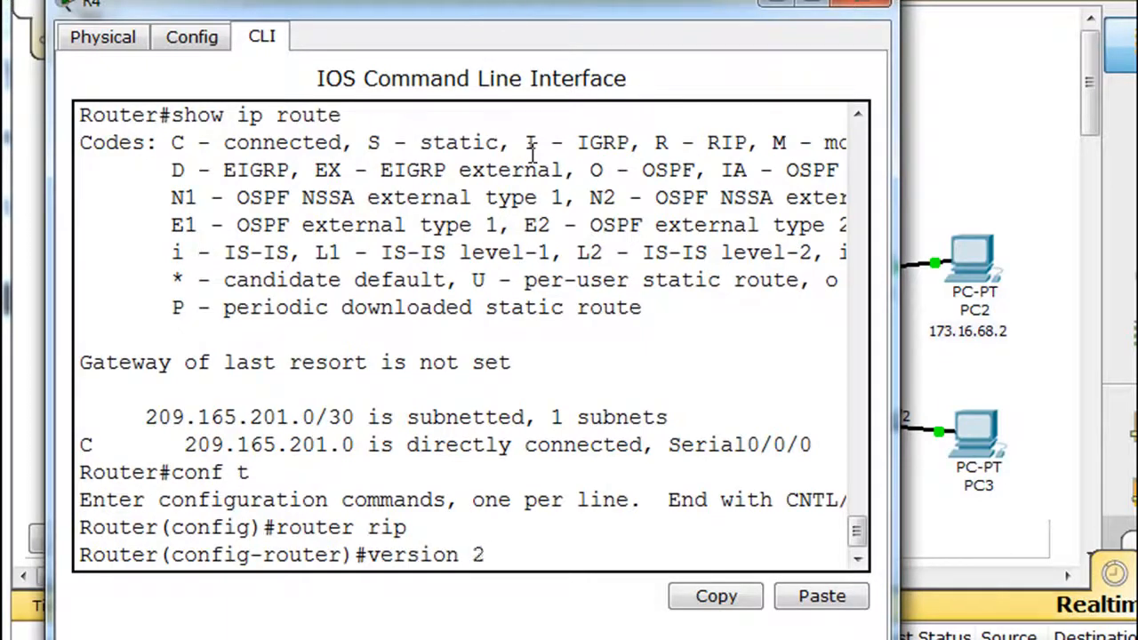
key("Return")
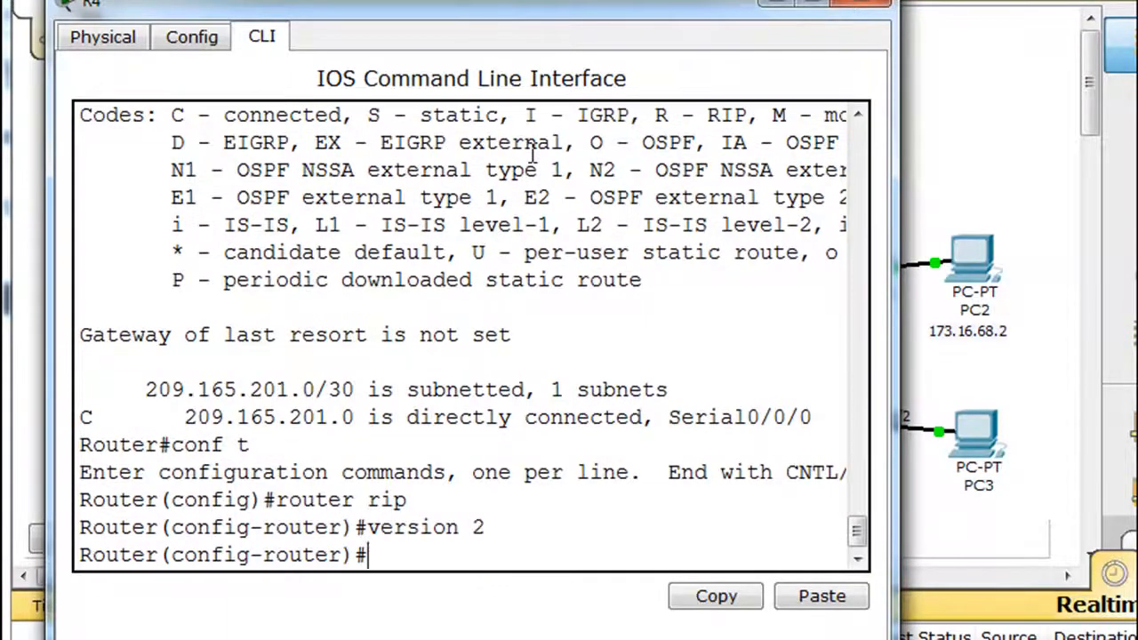
Disable RIP automatic summarization on R4 with no auto-summary and leave configuration mode.
type("no auto")
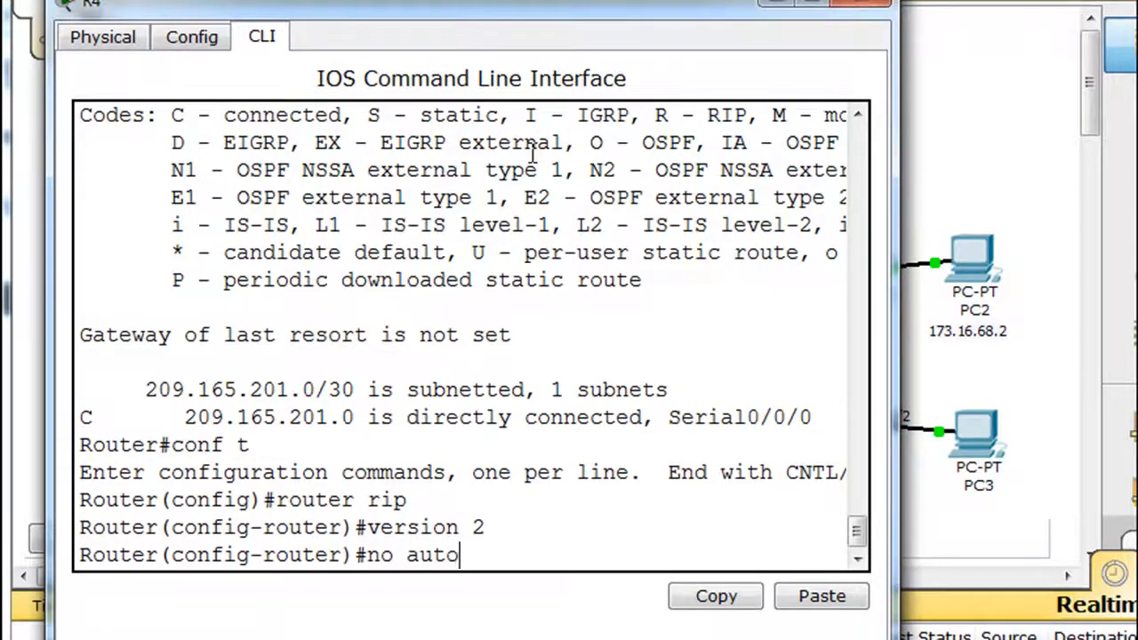
key("Tab")
key("Return")
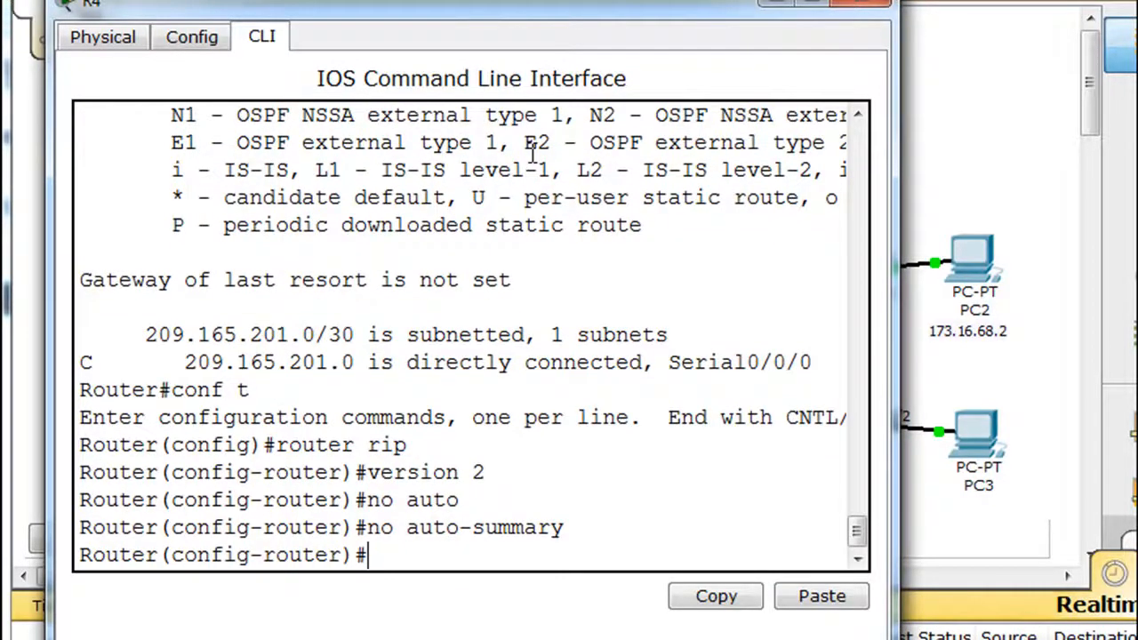
key("ctrl+z")
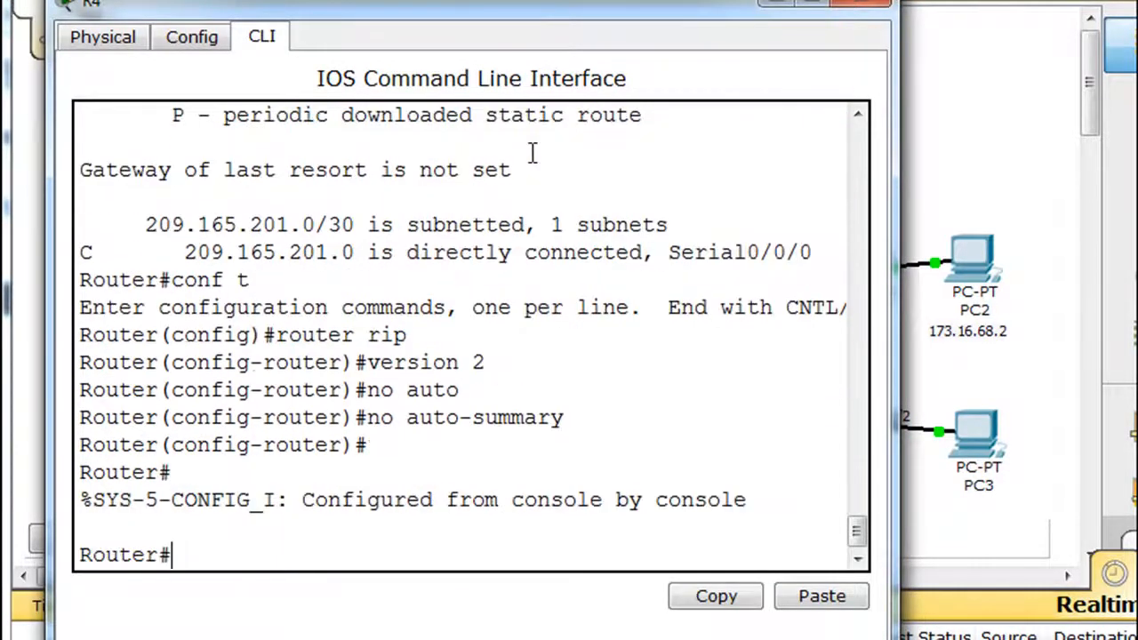
Page through R4's running configuration with show run to check the router rip section, then close R4's window.
type("show run")
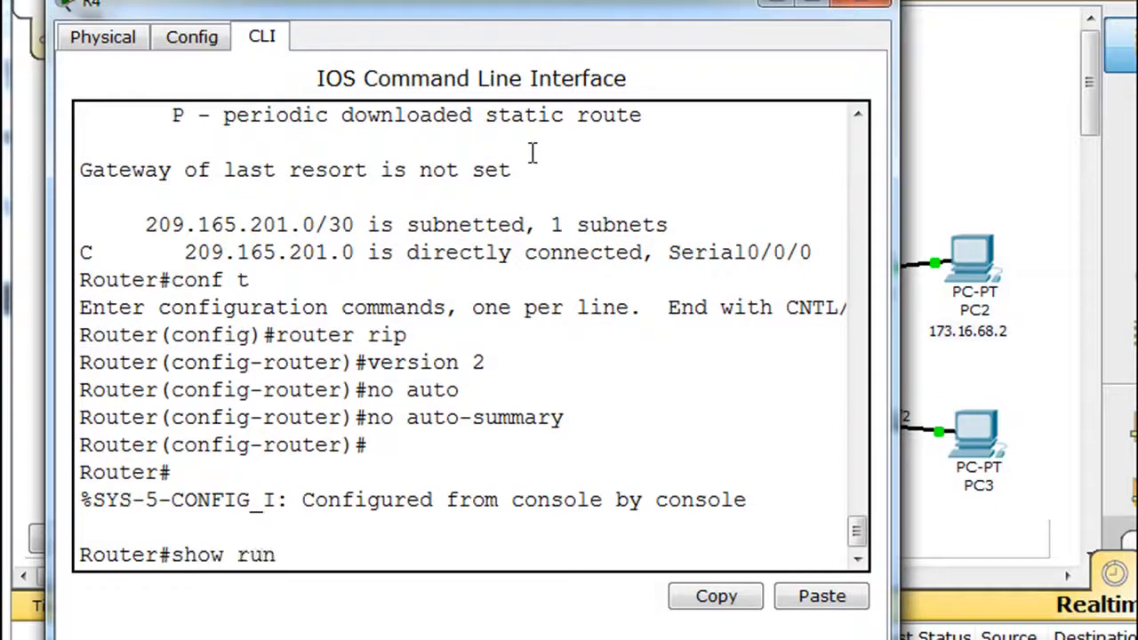
key("Return")
key("space")
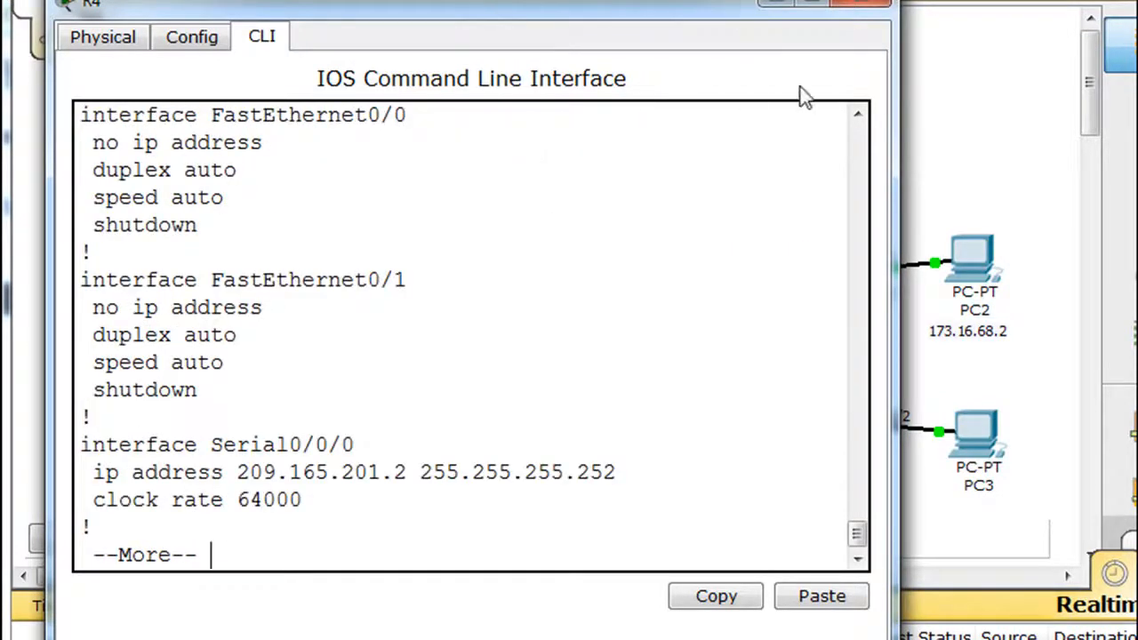
key("space")
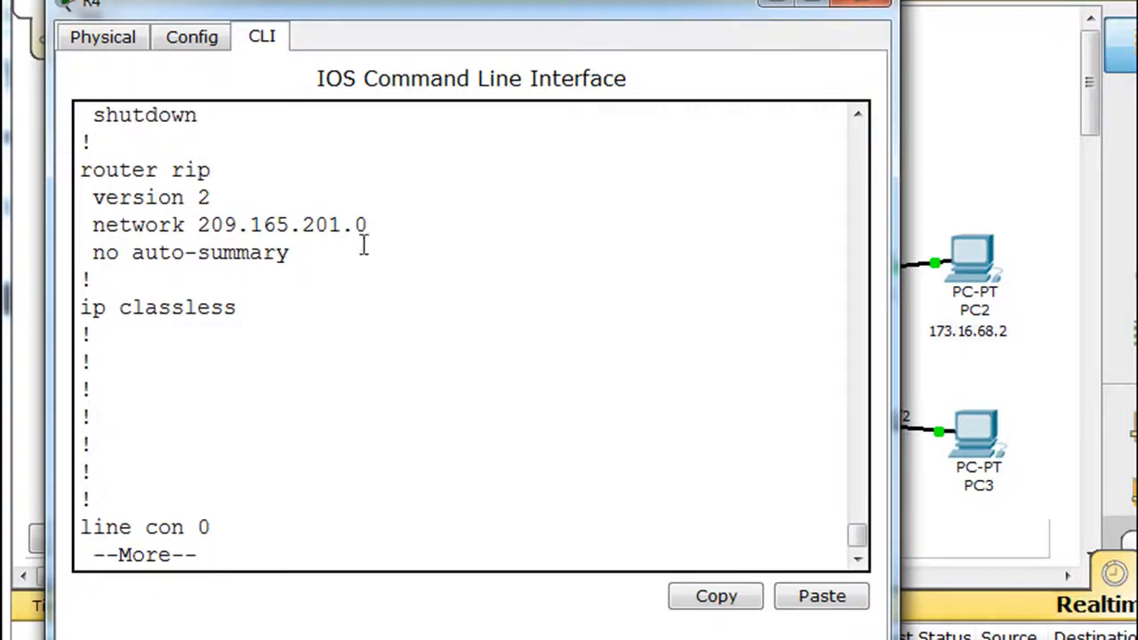
left_click(861, 4)
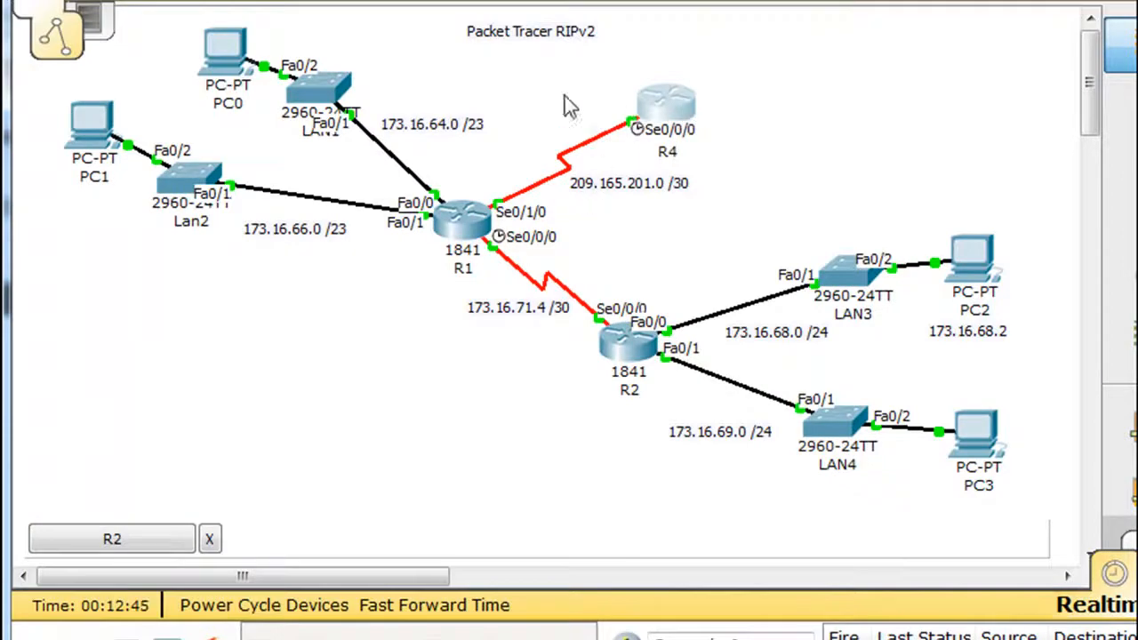
Open router R1's command line, finish the paged output and set its RIP routing process to version 2.
left_click(464, 219)
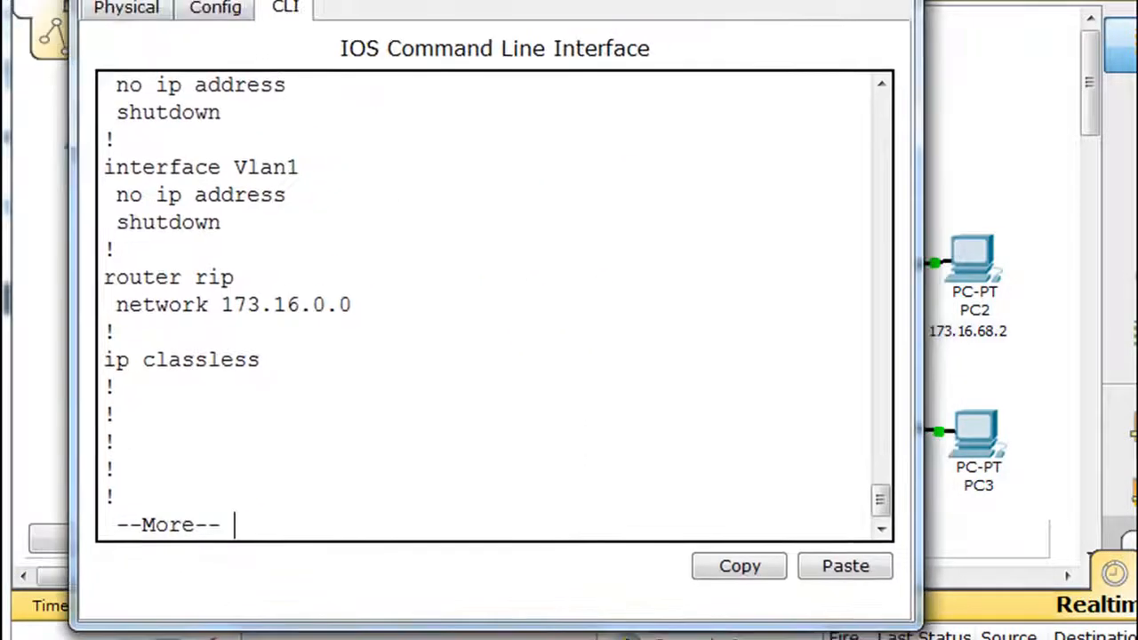
key("space")
type("conf t")
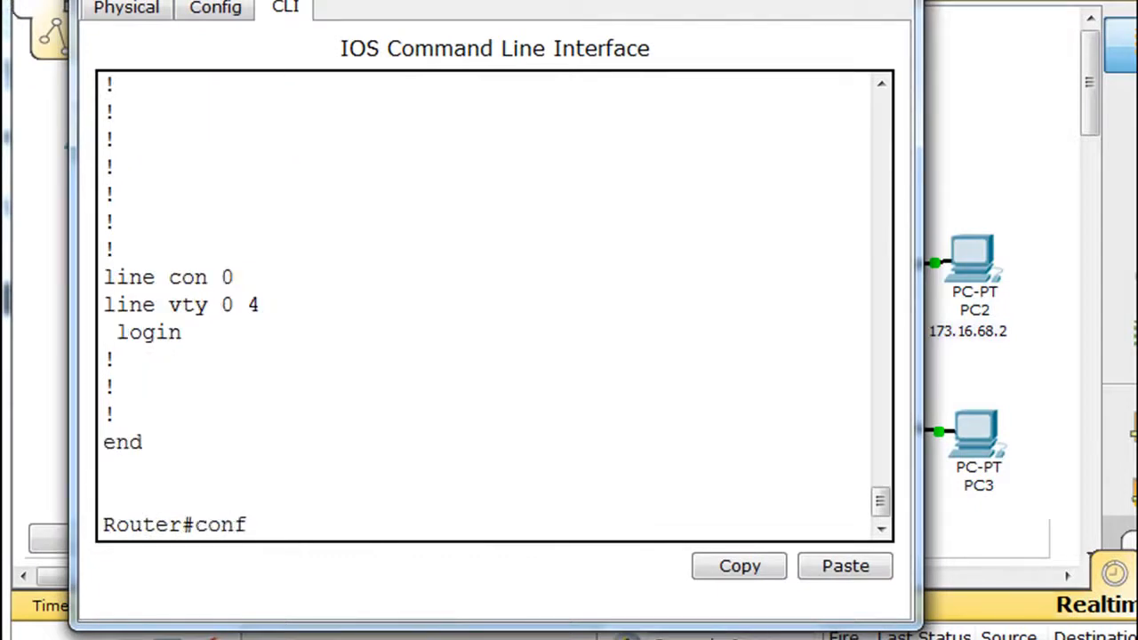
key("Return")
type("router")
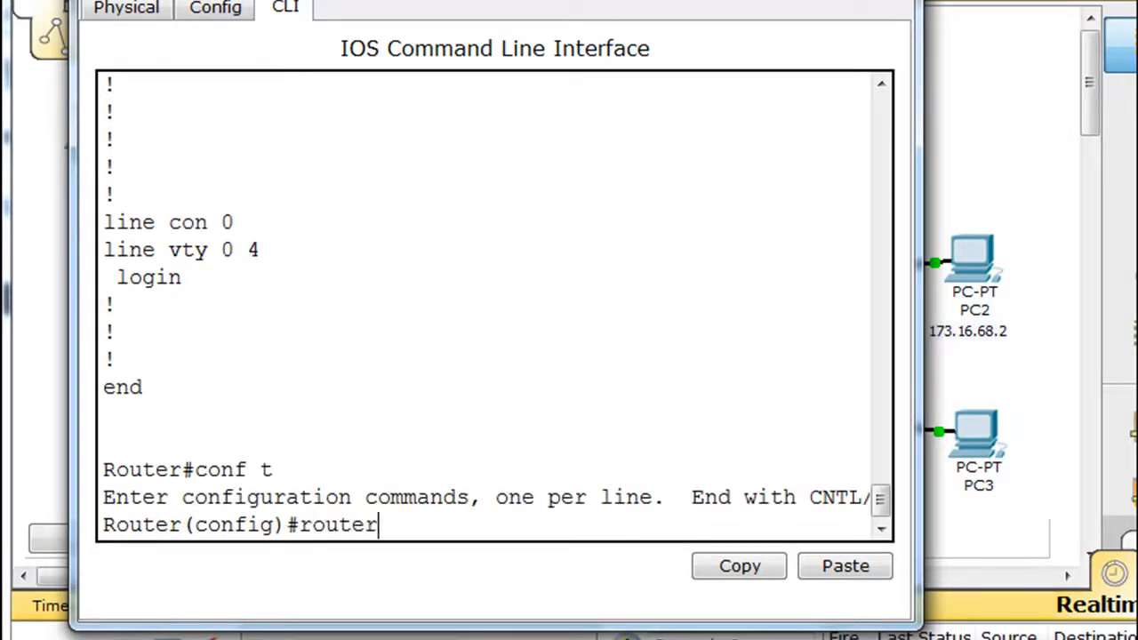
type(" rip")
key("Return")
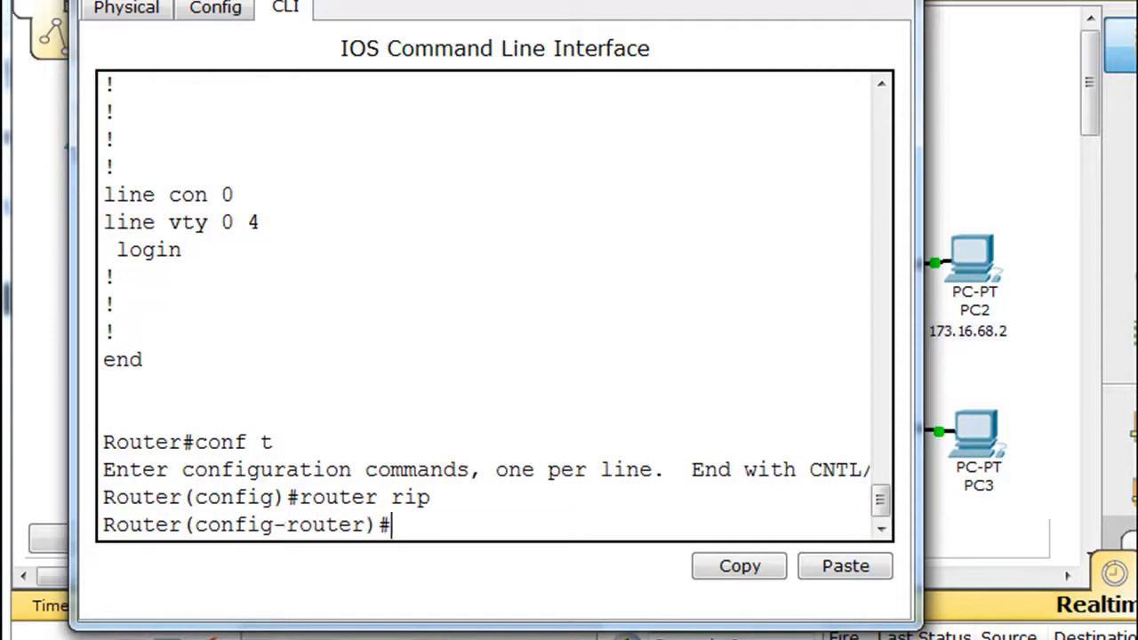
type("version")
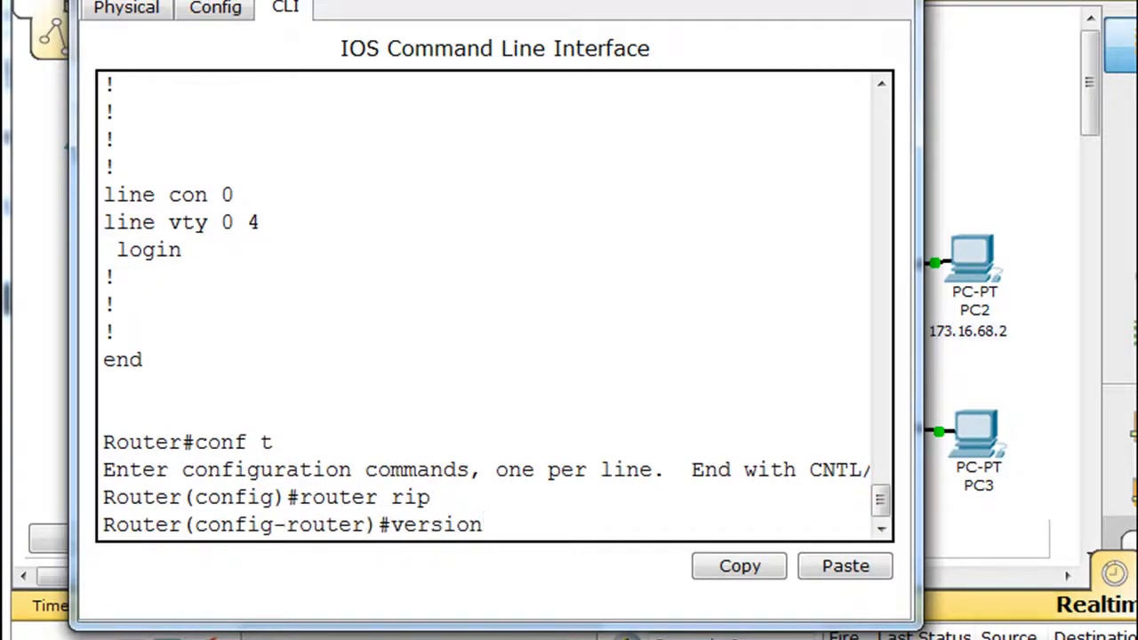
type(" 2")
key("Return")
Disable RIP automatic summarization on R1 with no auto-summary and end the configuration session.
type("no au")
key("Tab")
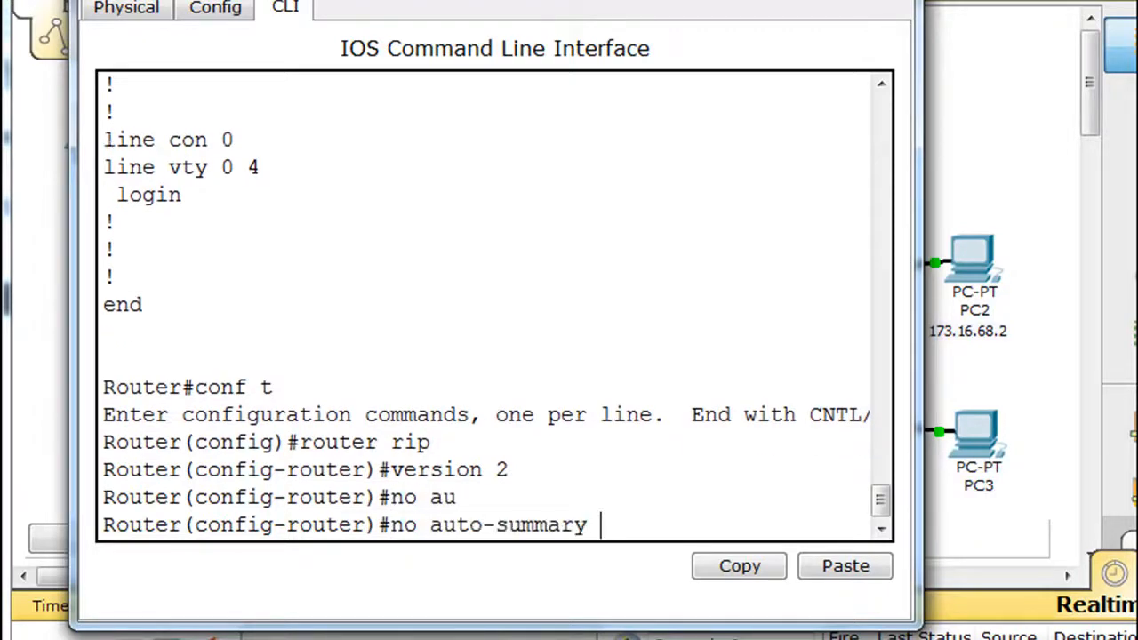
key("Return")
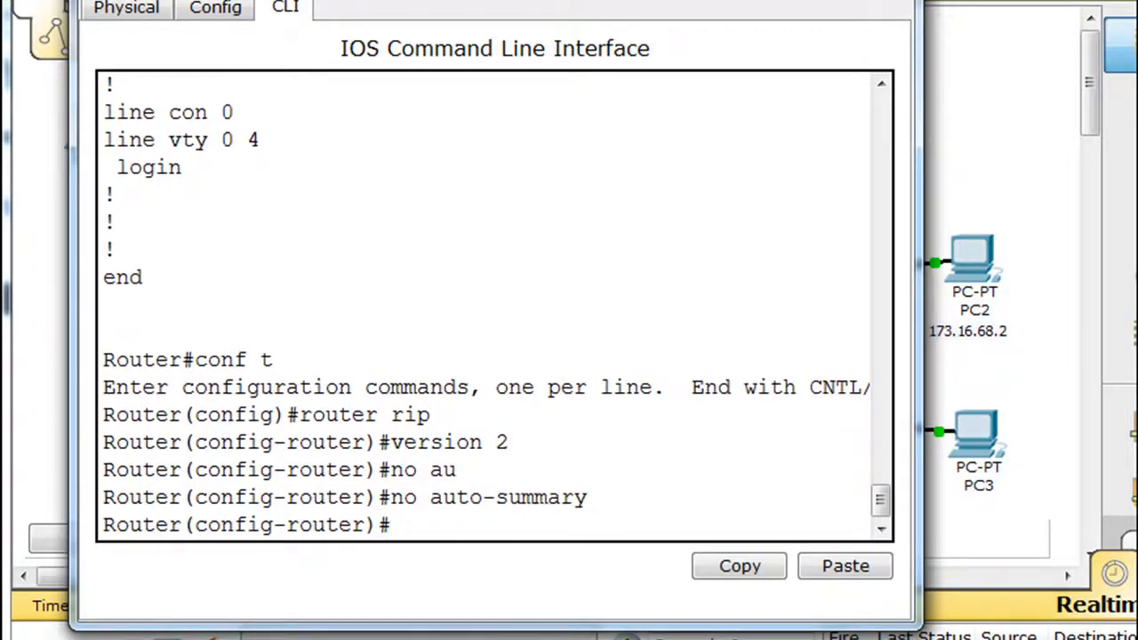
type("end")
key("Return")
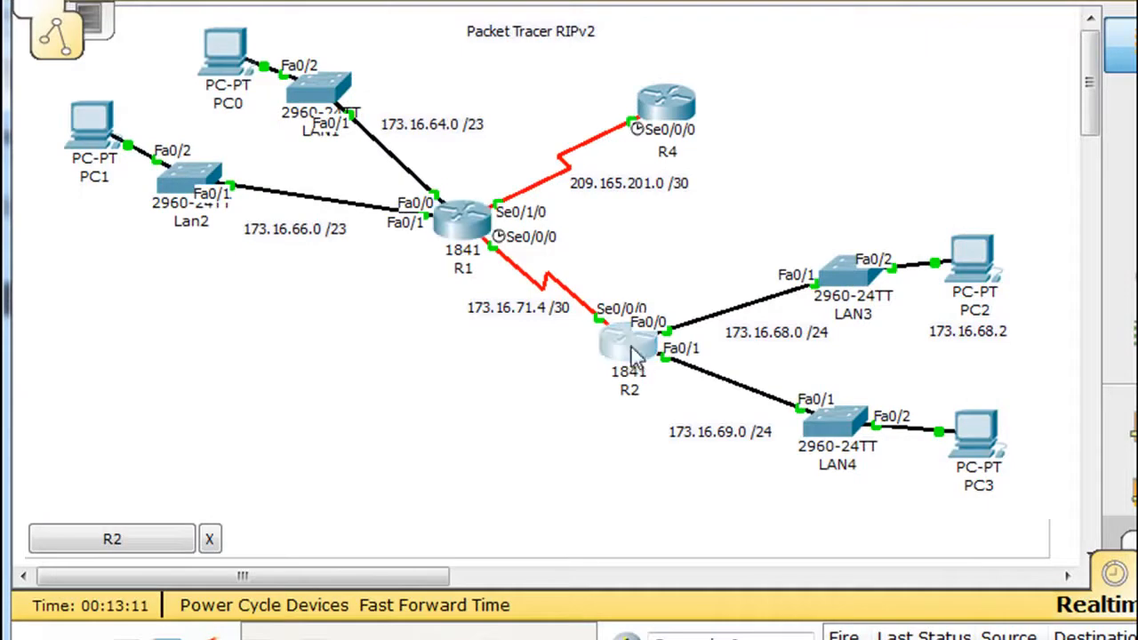
Open router R2's command line and set its RIP routing process to version 2.
left_click(634, 349)
left_click(399, 481)
left_click(399, 502)
type("conf t")
key("Return")
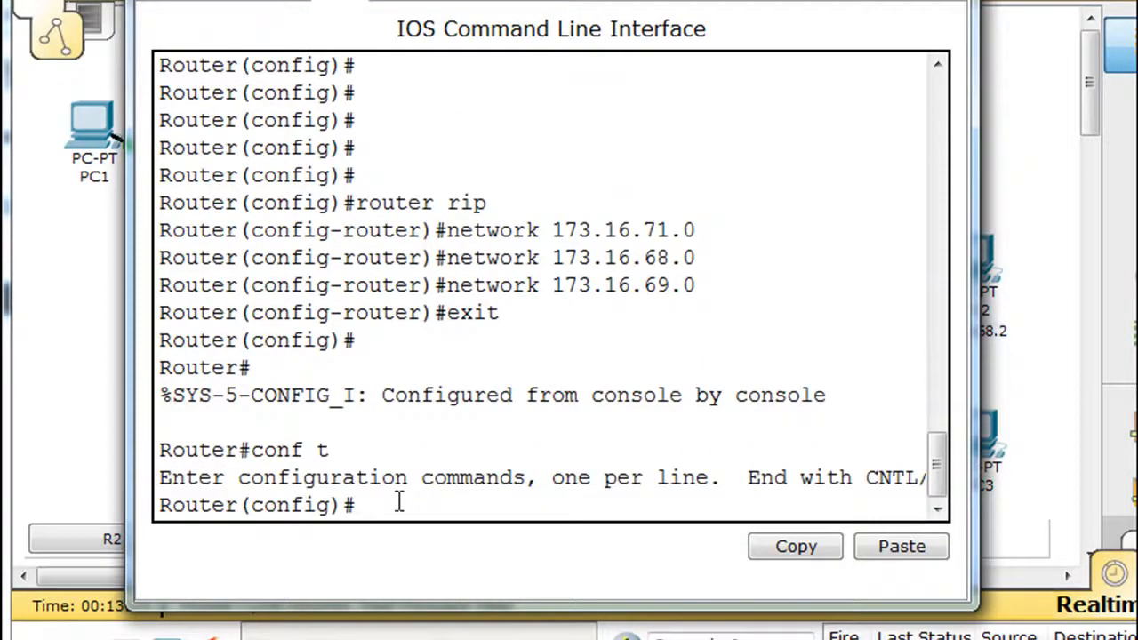
type("router ruip")
key("Return")
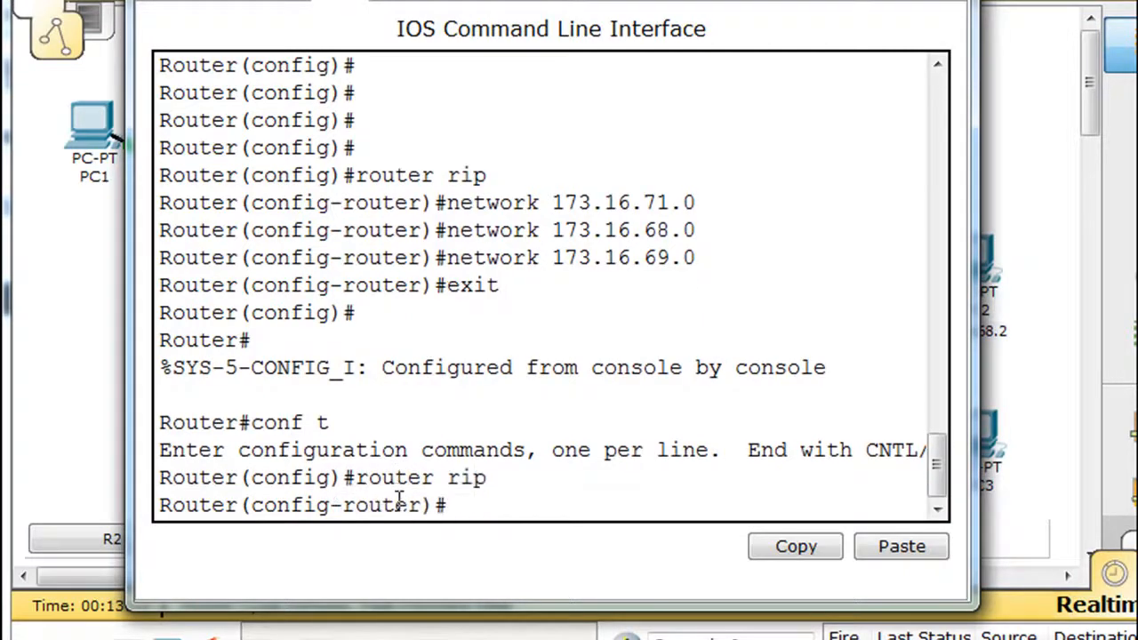
type("verion")
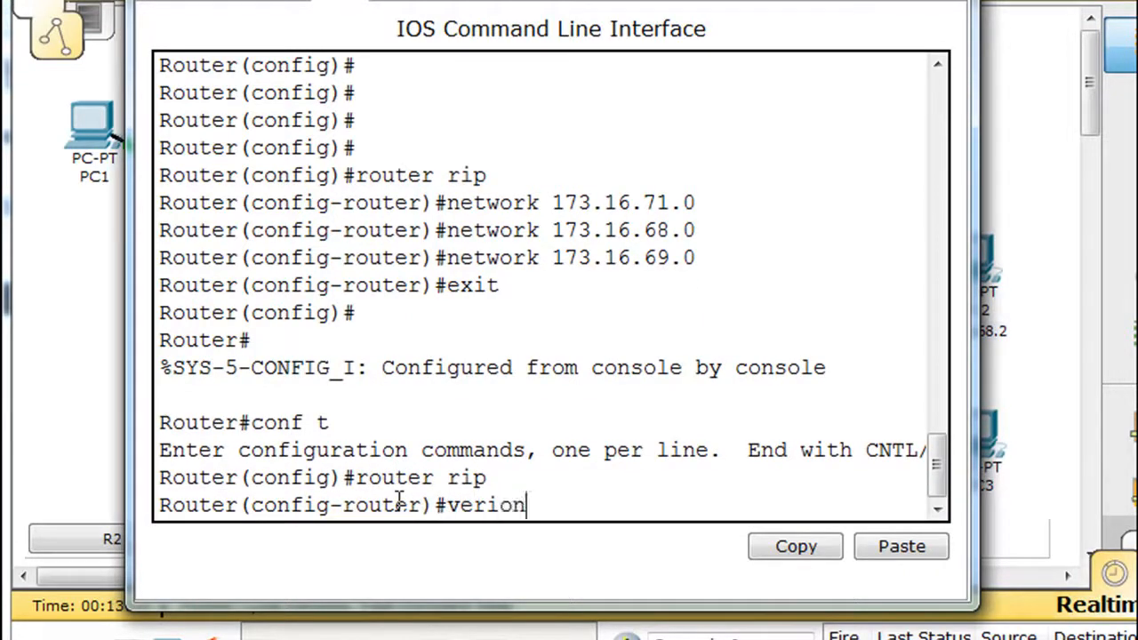
key("Left")
key("Left")
type("s")
key("Right")
key("Right")
key("Right")
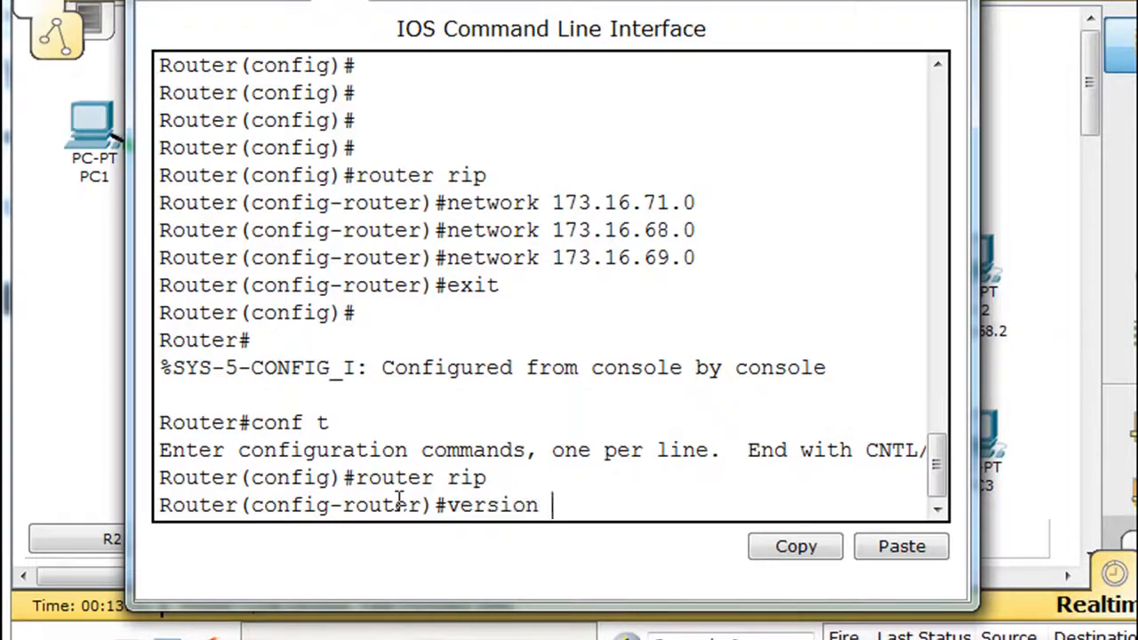
type("2")
key("Return")
Disable RIP automatic summarization on R2 with no auto-summary and end the configuration session.
type("no au")
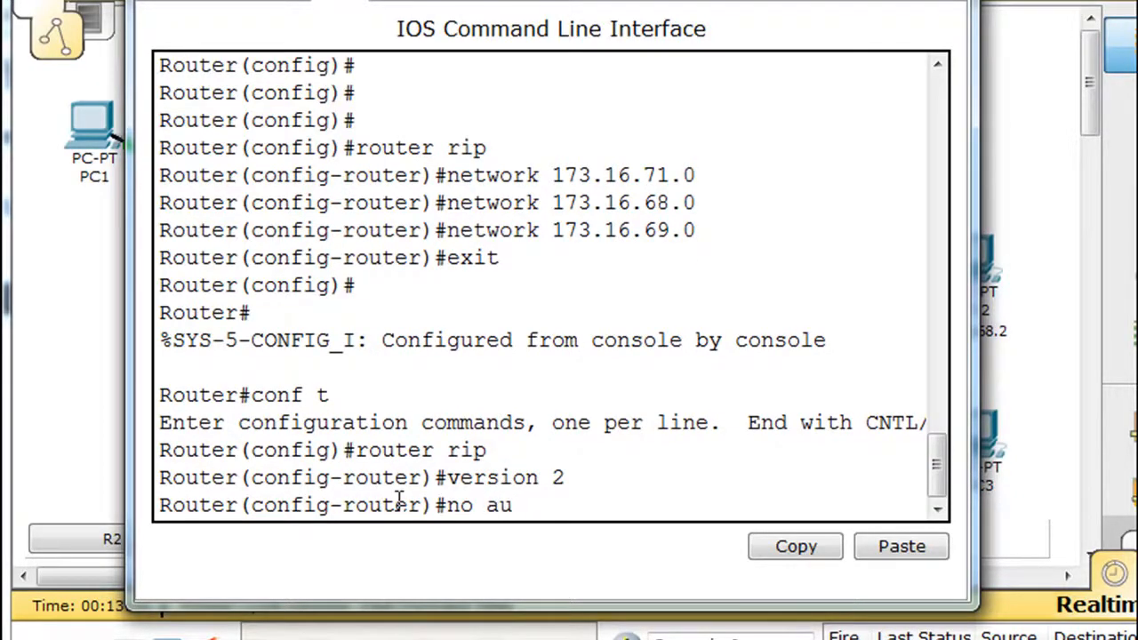
key("Tab")
key("Return")
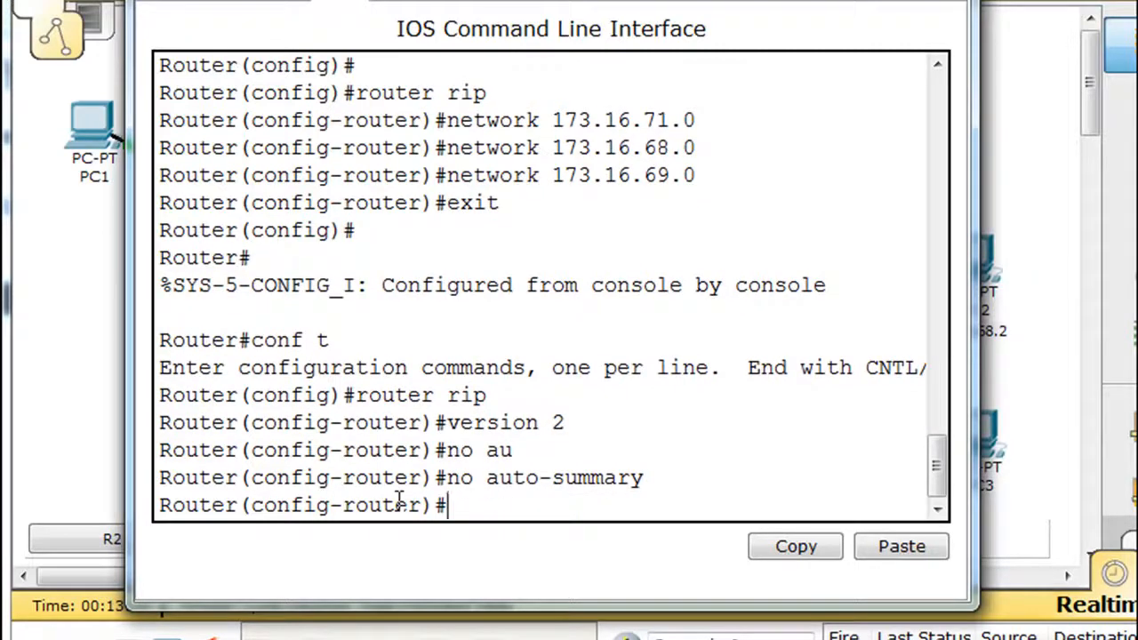
type("end")
key("Return")
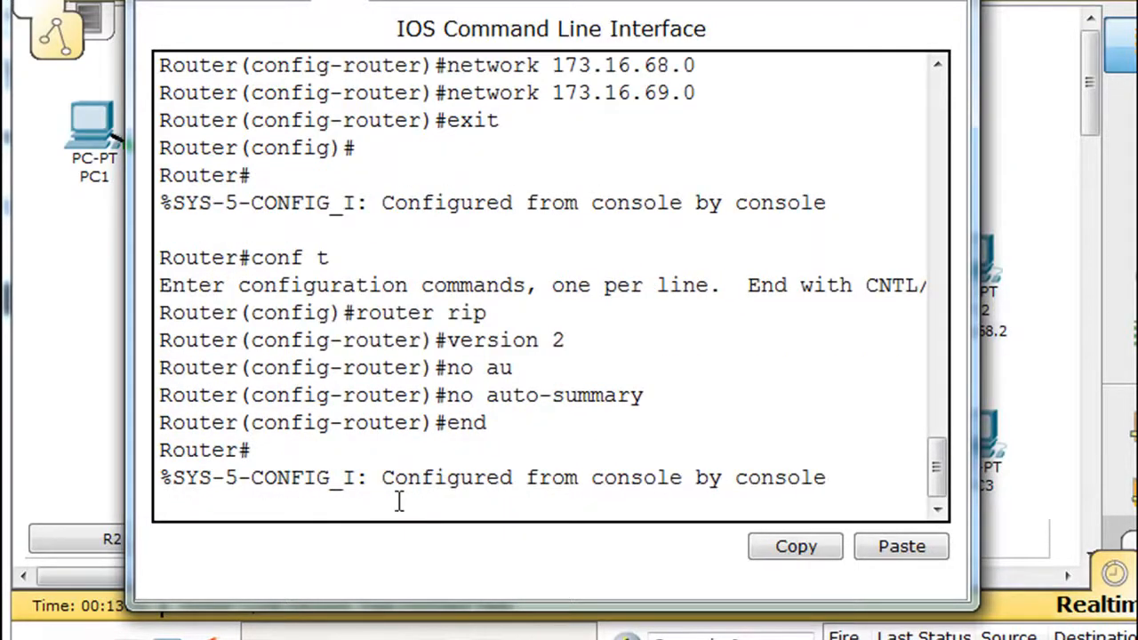
key("Return")
Page through R2's running configuration with show run and examine the router rip section.
type("show ")
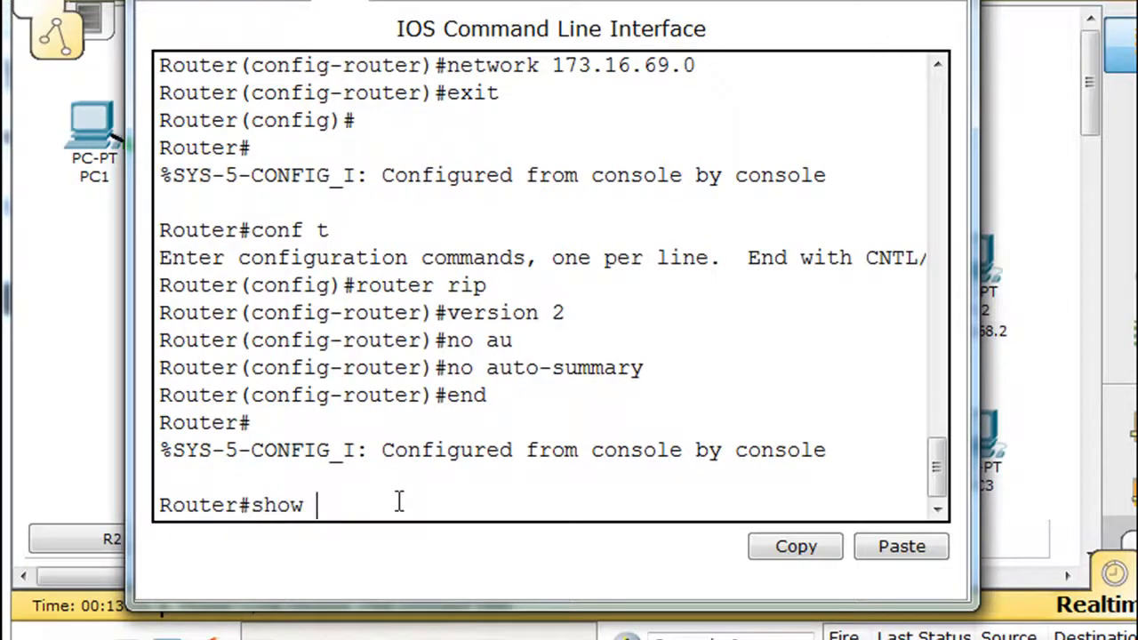
type("run")
key("Return")
key("space")
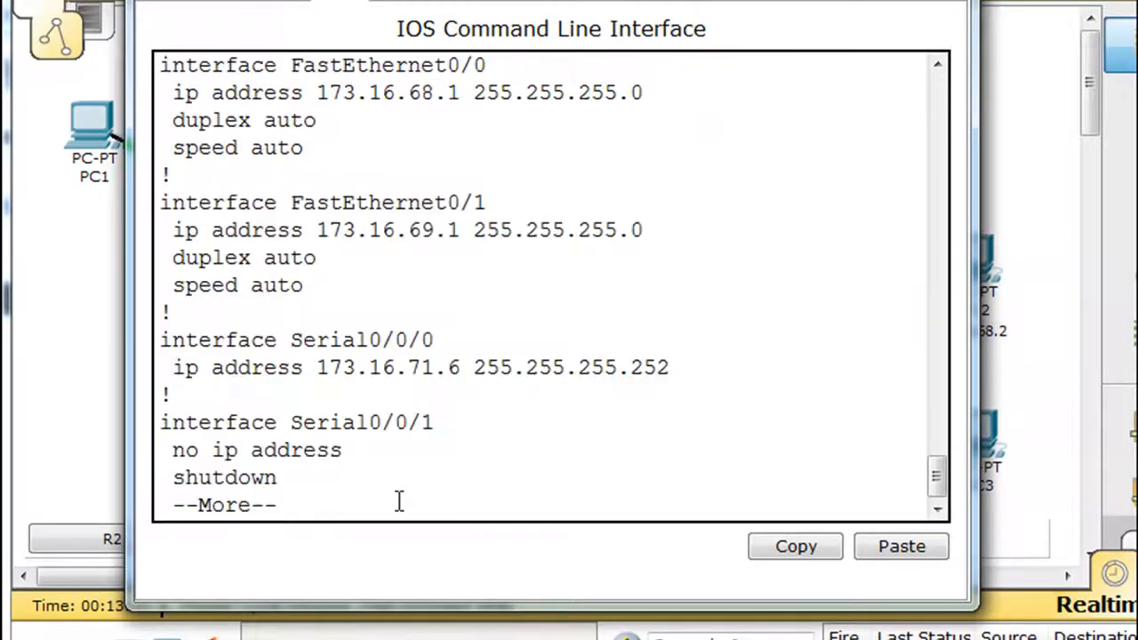
key("space")
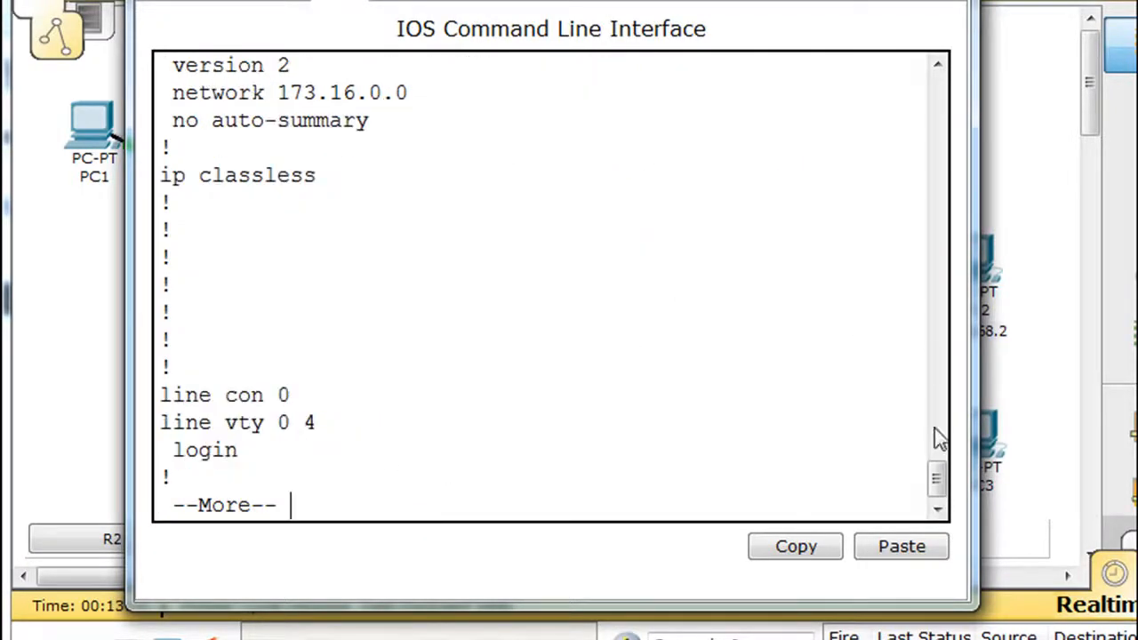
left_click_drag(939, 485, 942, 478)
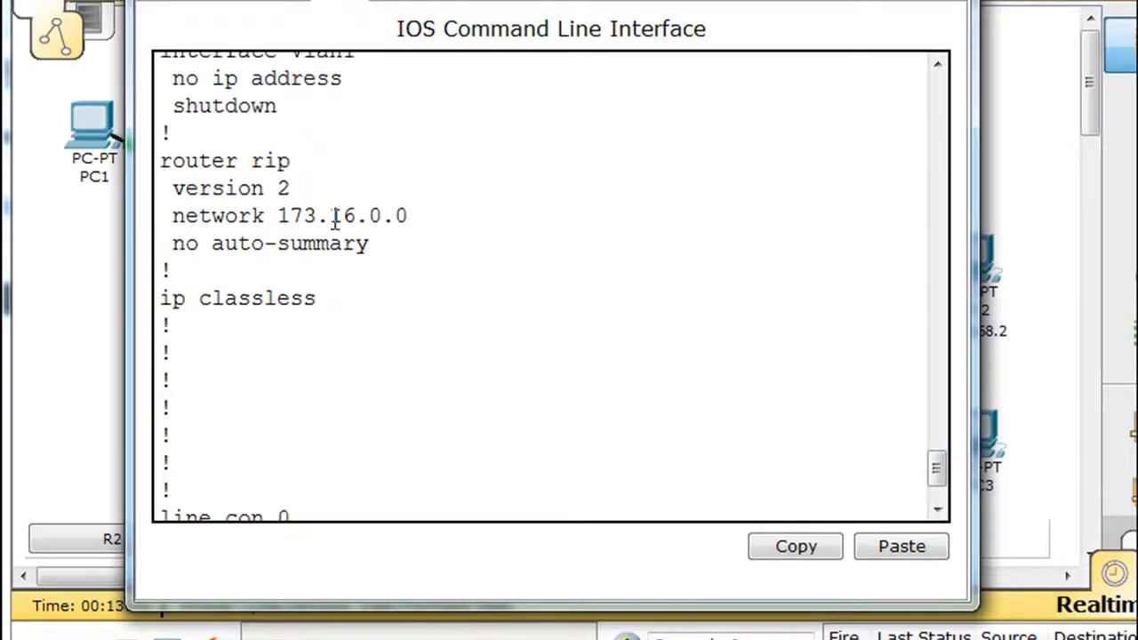
left_click_drag(162, 161, 392, 245)
left_click(411, 251)
Move R2's window aside to compare its RIP configuration with the topology's networks, then close the window.
left_click_drag(538, 3, 502, 577)
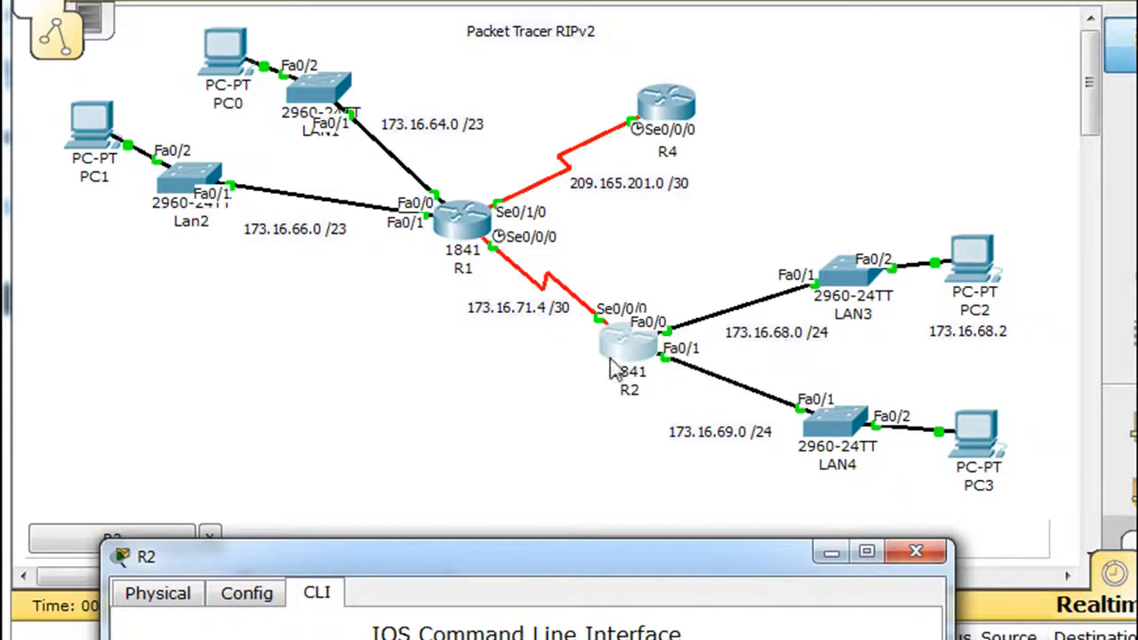
left_click_drag(646, 559, 1137, 54)
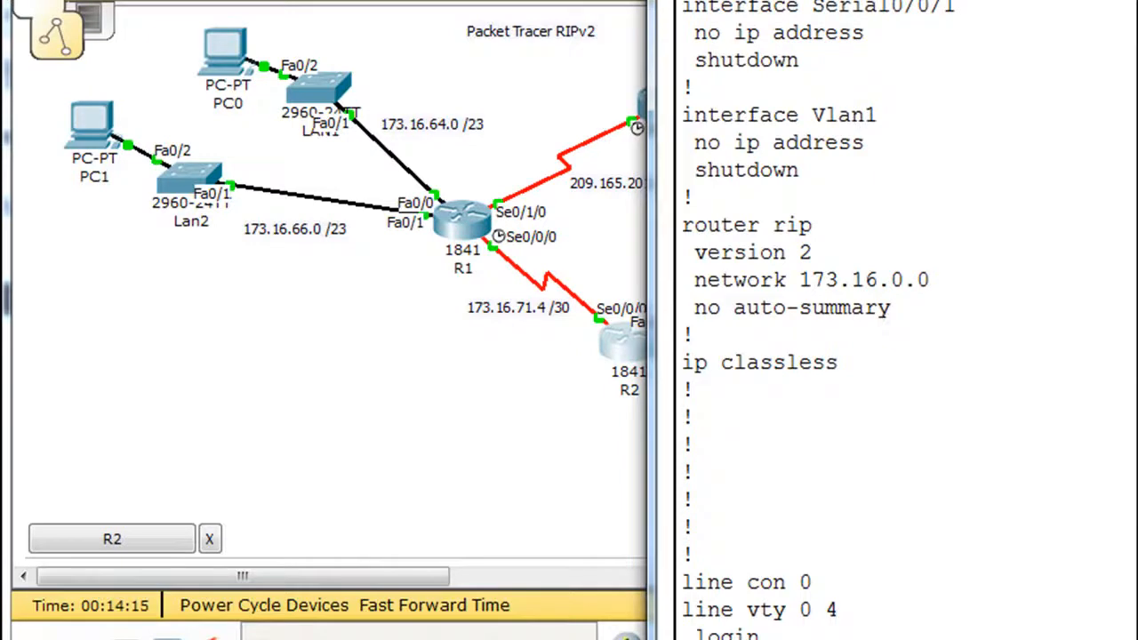
key("alt+F4")
Ping 173.16.68.2 from PC0's Command Prompt, review the replies and close PC0's window.
left_click(232, 52)
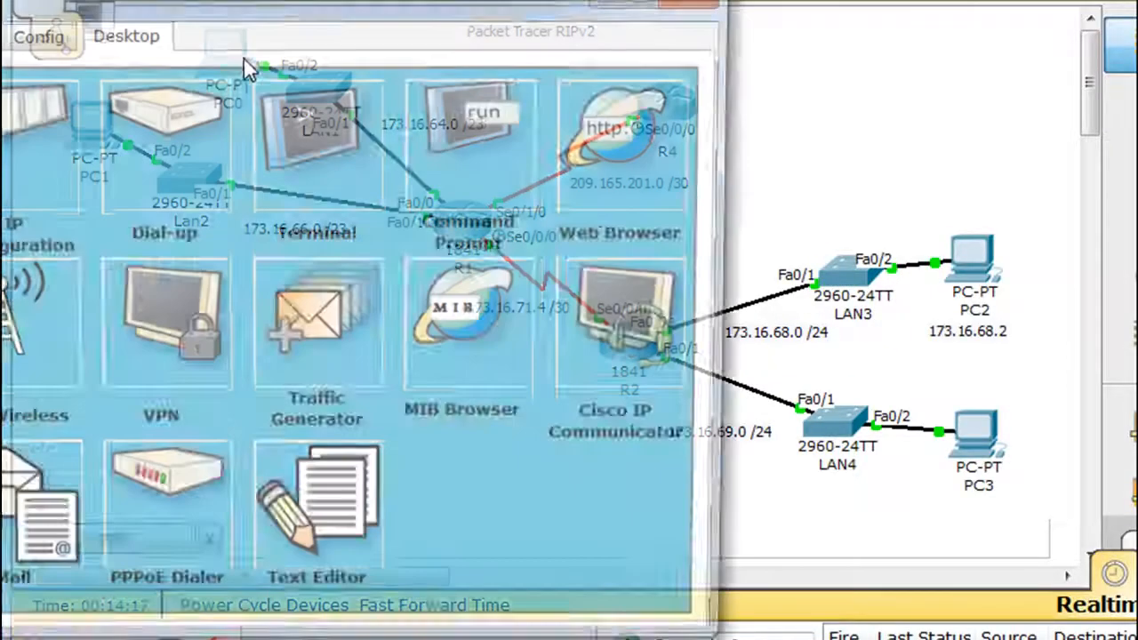
left_click_drag(294, 9, 465, 18)
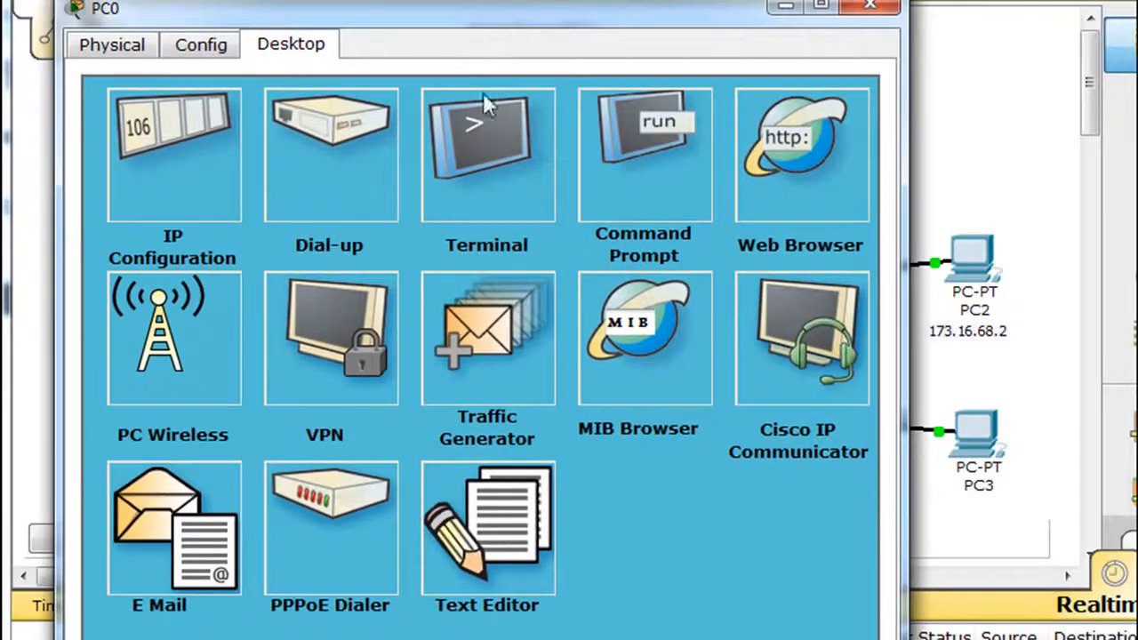
left_click(615, 131)
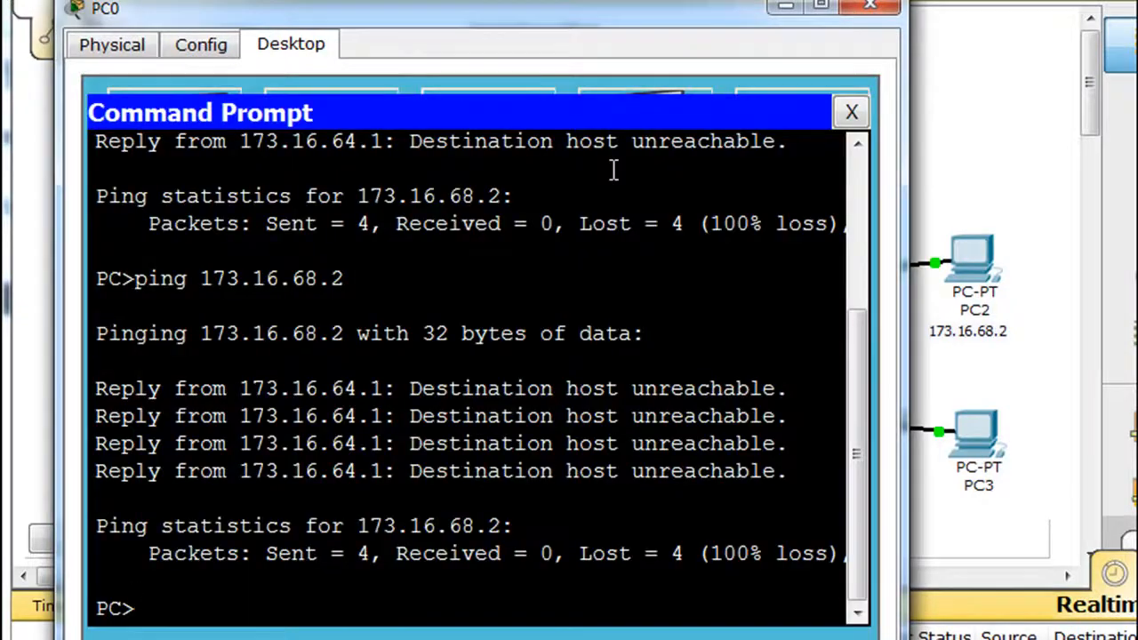
key("Up")
key("Return")
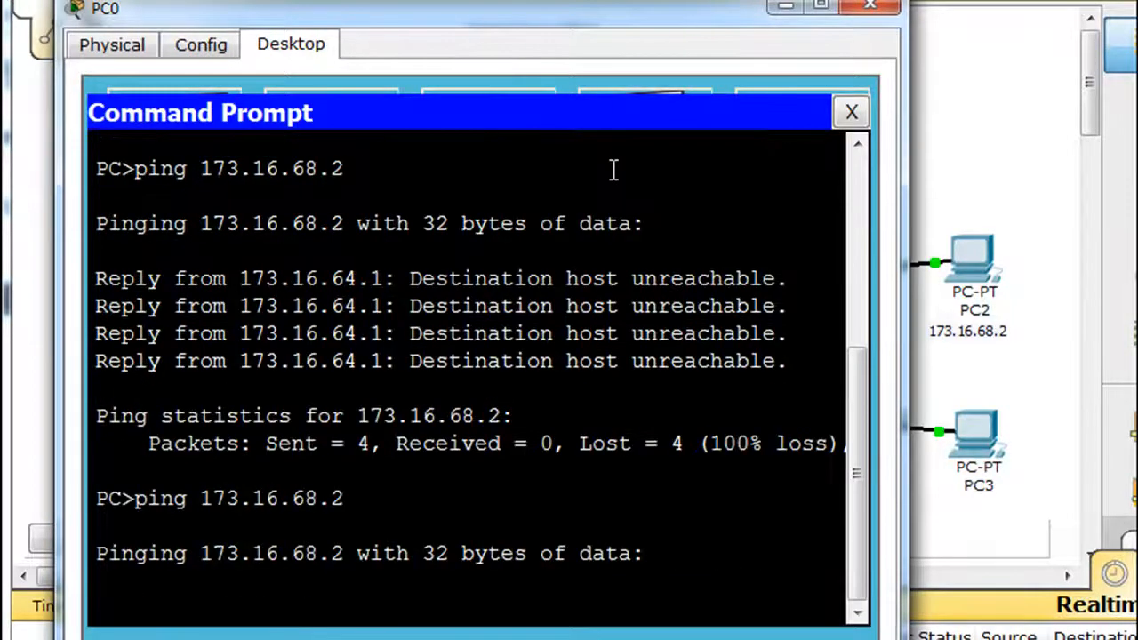
left_click_drag(579, 20, 612, 0)
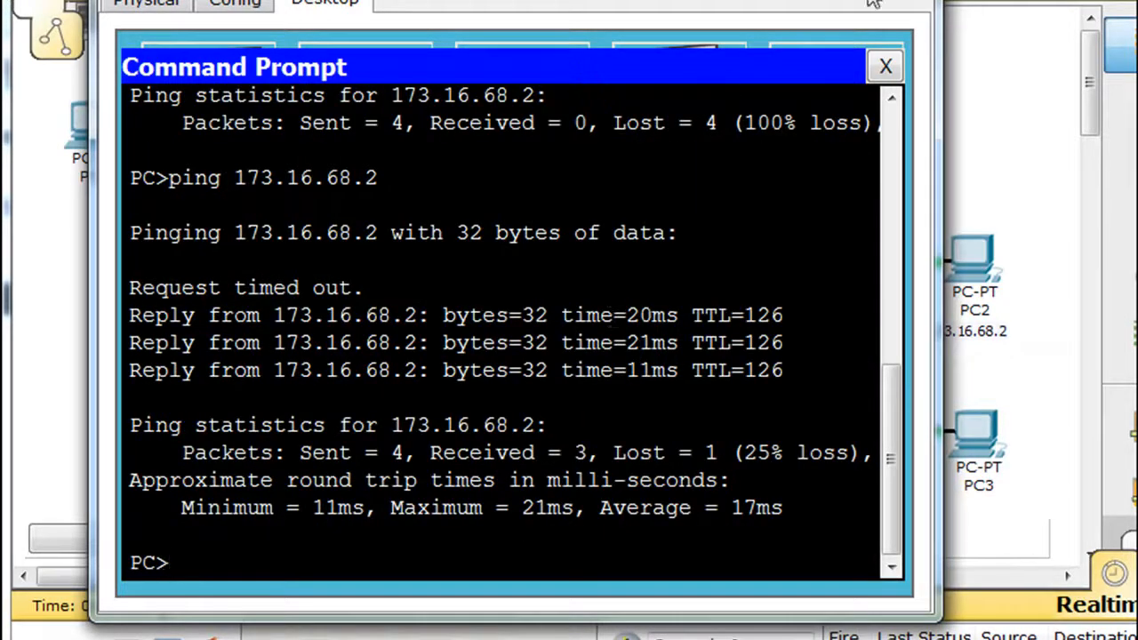
left_click(886, 66)
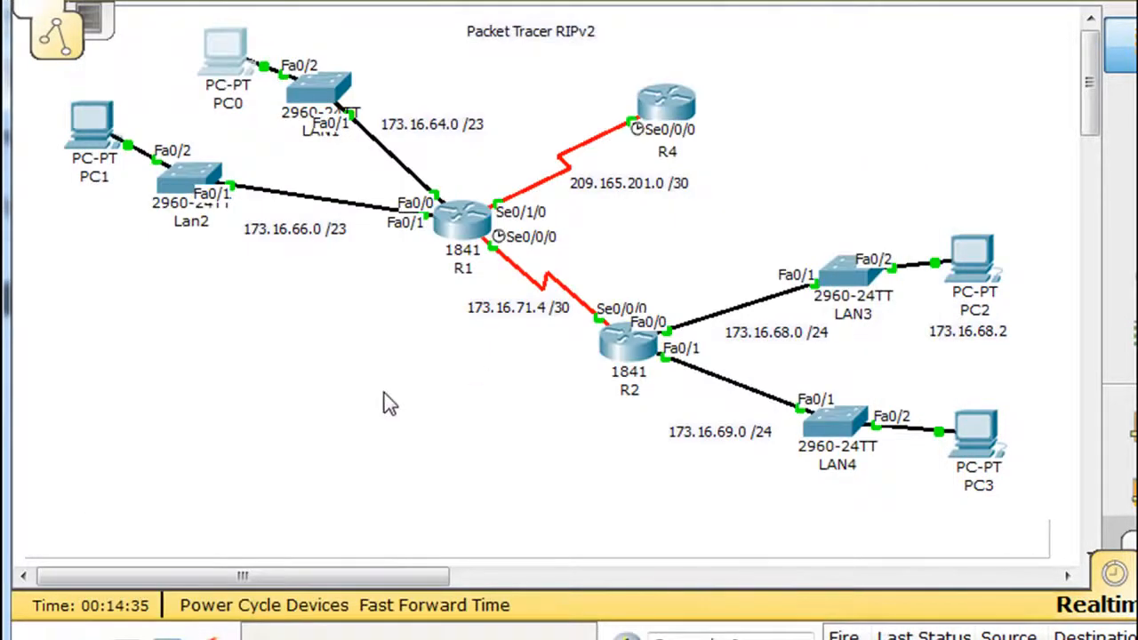
Open router R1's command line and display its routing table with show ip route.
left_click(456, 222)
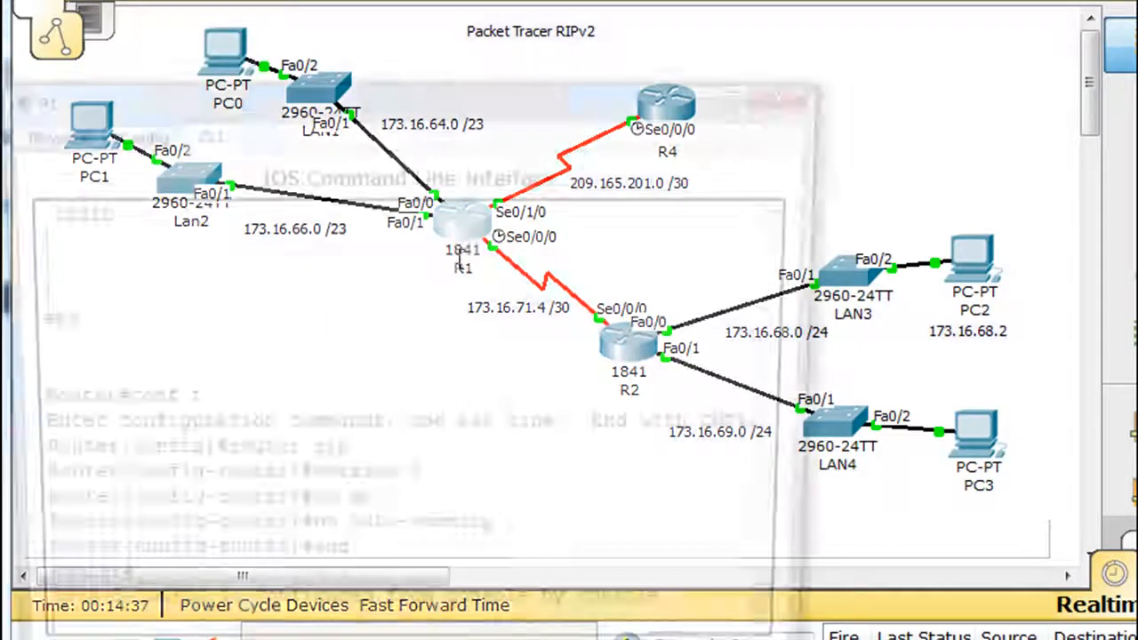
left_click_drag(433, 102, 595, 0)
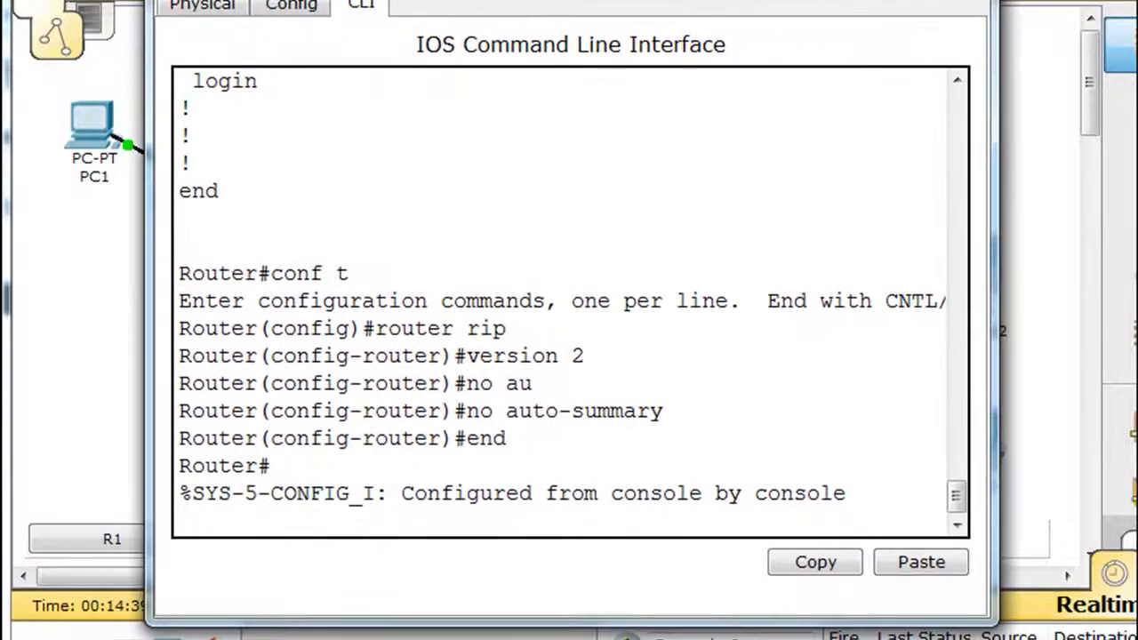
key("Return")
key("Up")
key("Up")
key("Up")
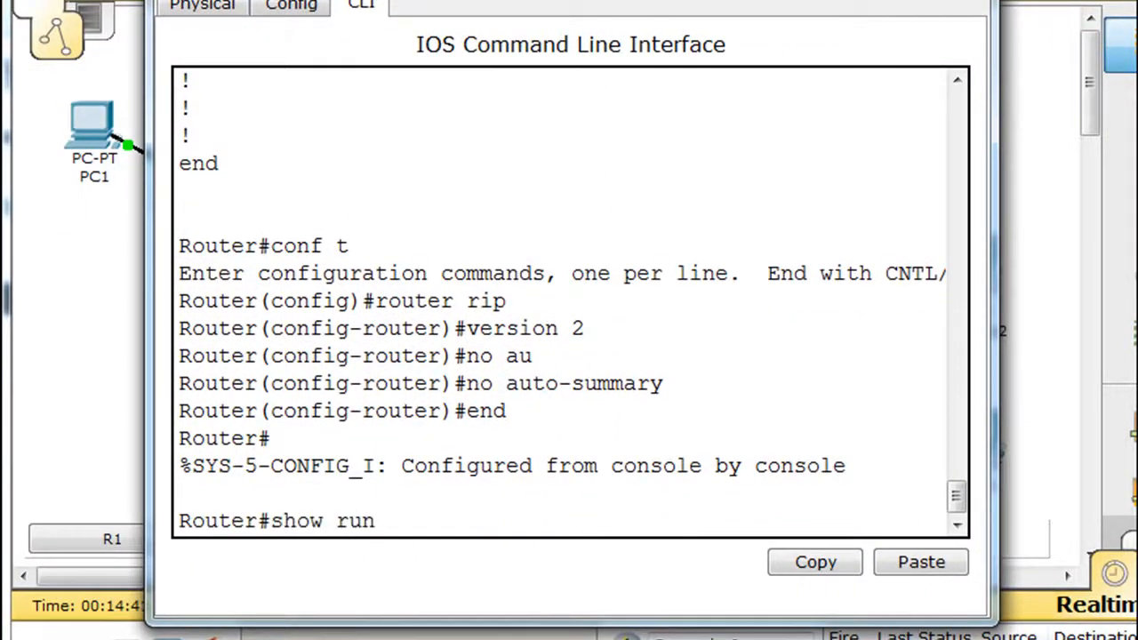
key("Down")
key("Up")
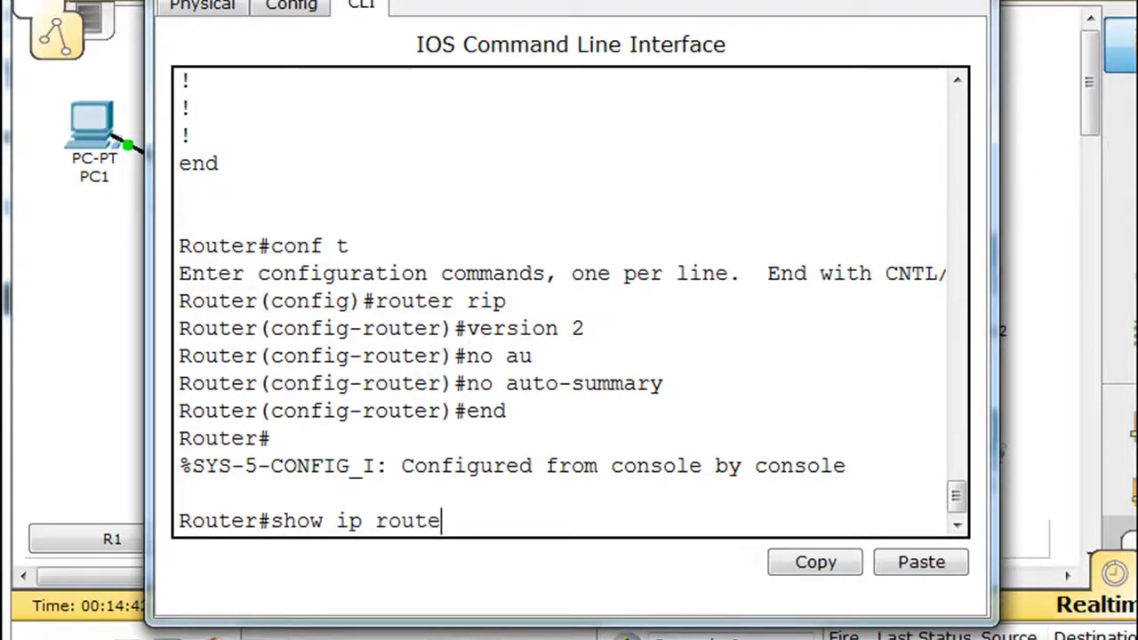
key("Return")
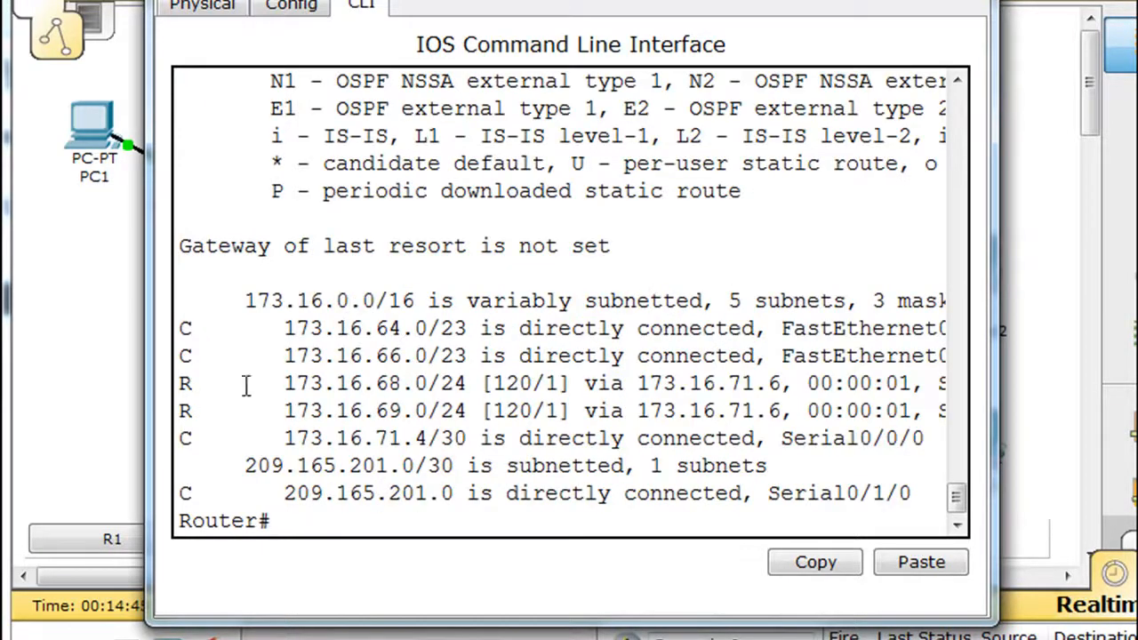
Examine the administrative distance and hop count of R1's RIP routes to 173.16.68.0/24 and 173.16.69.0/24, then close its window.
left_click_drag(180, 379, 205, 418)
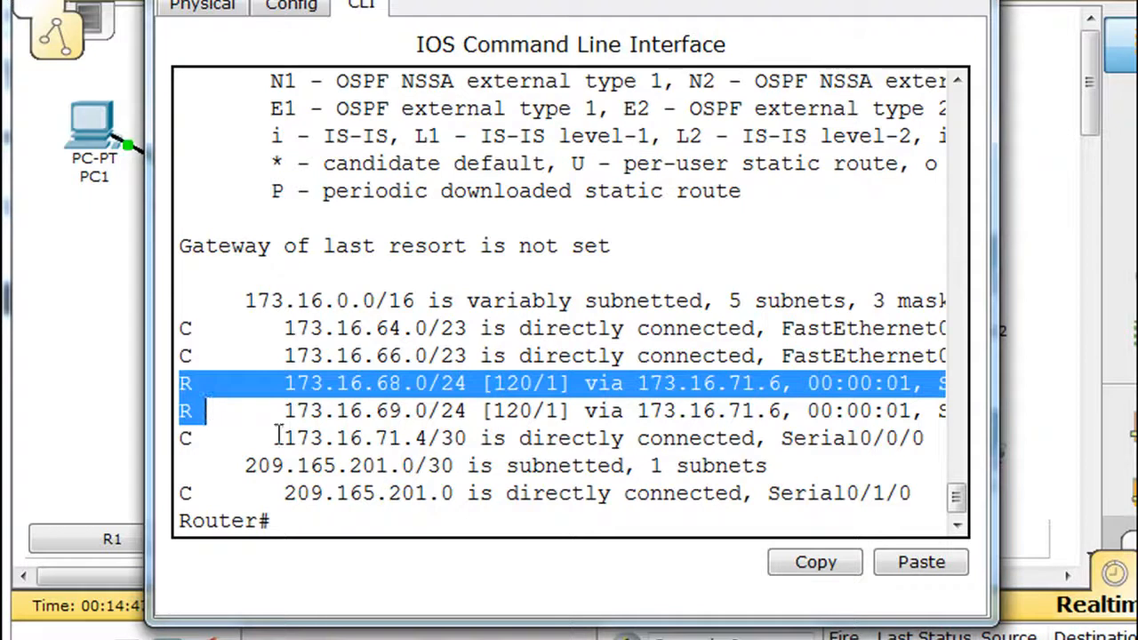
left_click(392, 384)
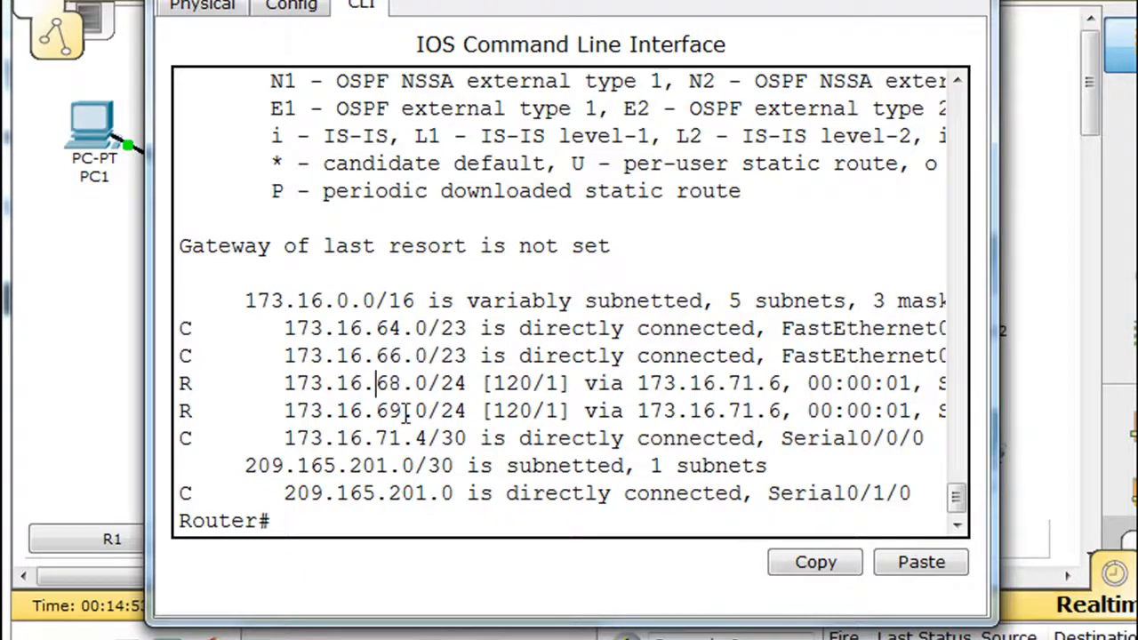
left_click_drag(493, 383, 561, 409)
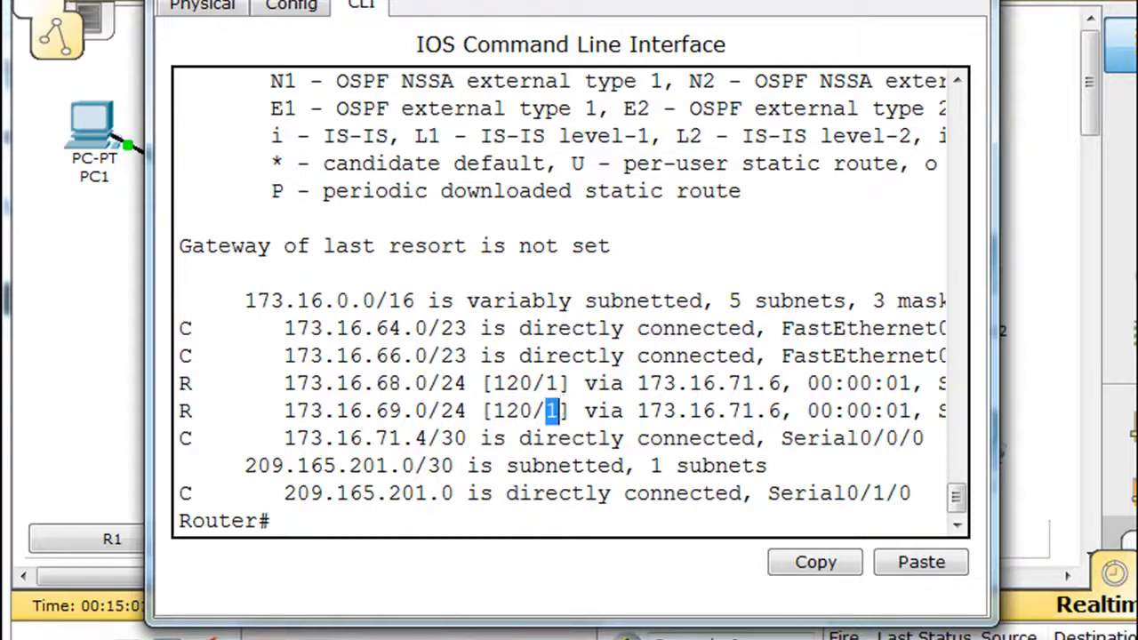
left_click(965, 2)
Open router R2's command line, display its routing table with show ip route to check the RIP-learned networks, and close the window.
left_click(627, 362)
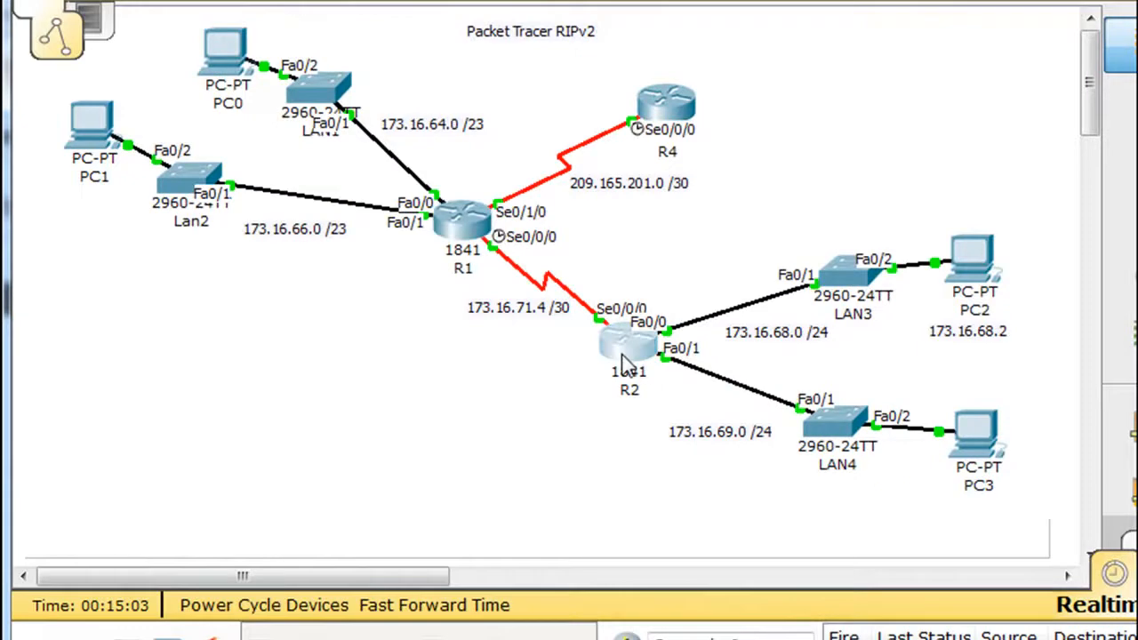
left_click_drag(422, 0, 632, 10)
key("space")
type("show run")
key("Up")
key("Up")
key("Up")
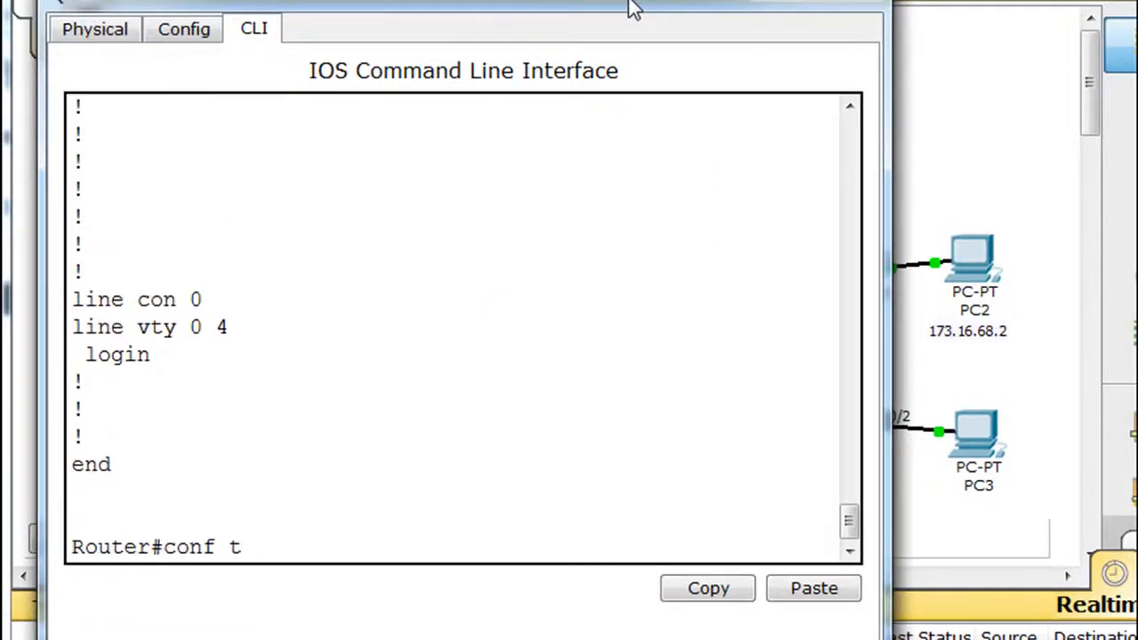
key("BackSpace")
key("BackSpace")
key("BackSpace")
key("BackSpace")
key("BackSpace")
key("BackSpace")
type("show ip route")
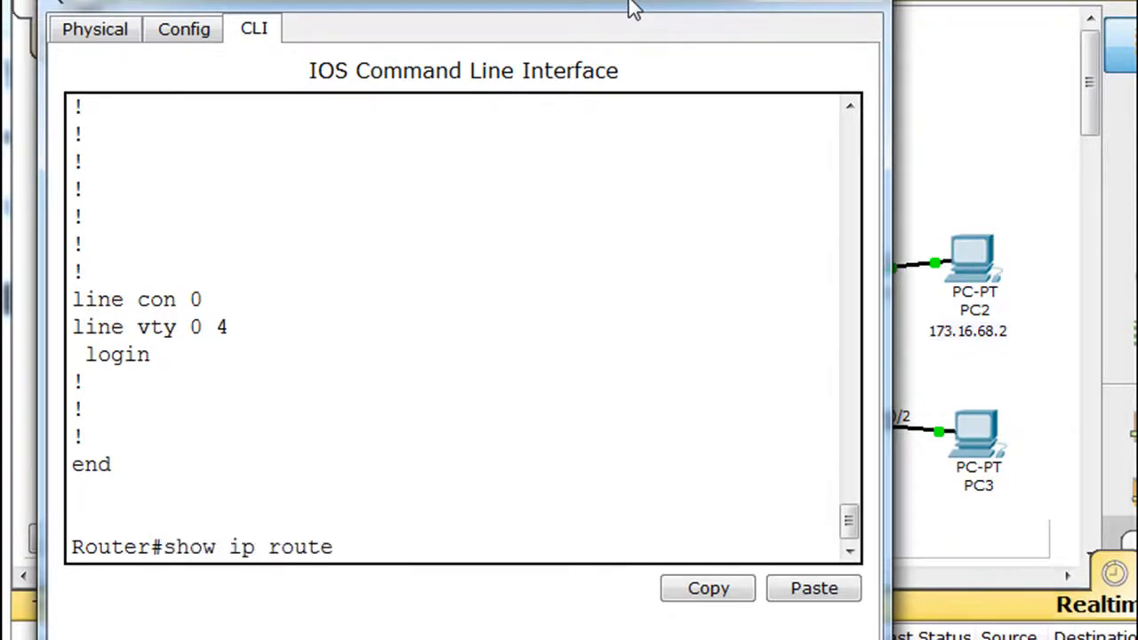
key("Return")
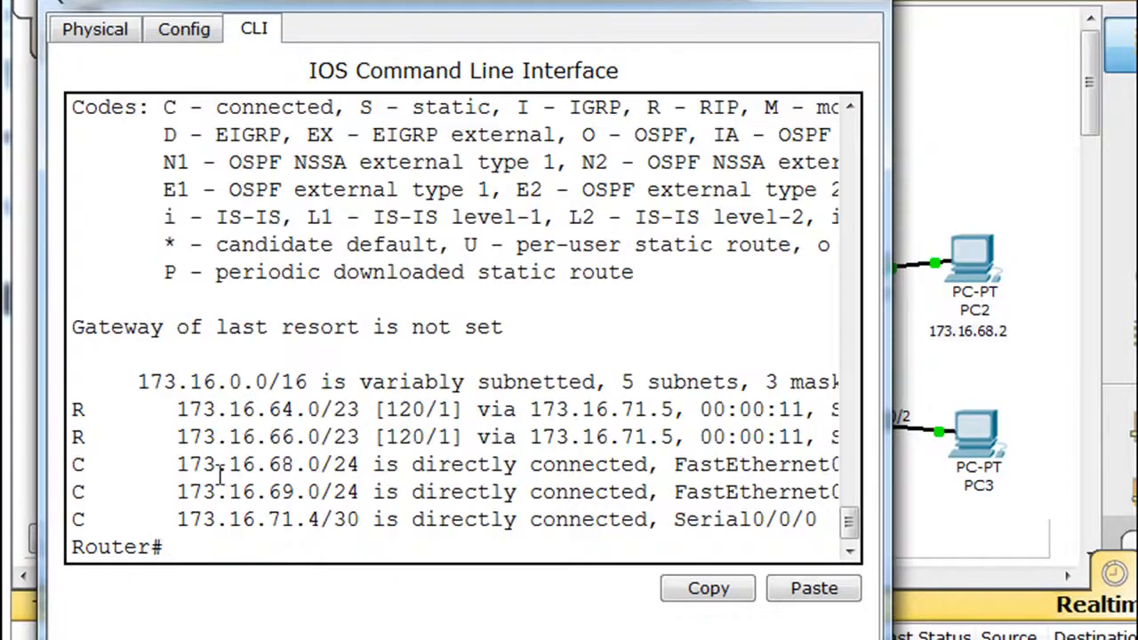
left_click(861, 13)
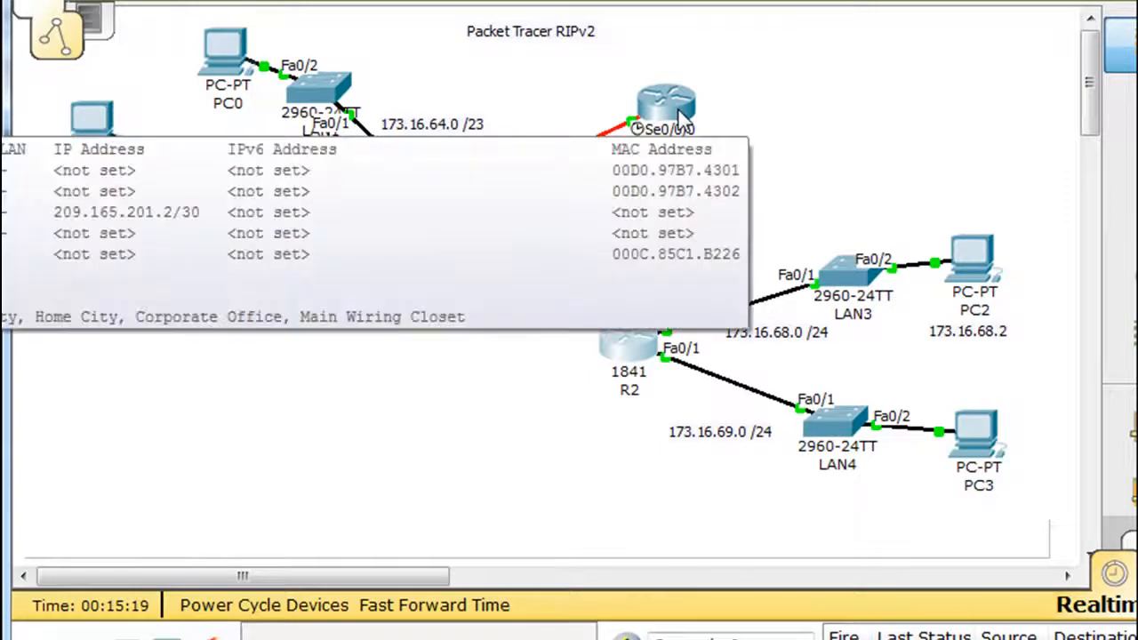
Open router R4's command line and display its routing table with show ip route.
left_click(683, 112)
left_click_drag(383, 21, 598, 7)
key("space")
key("Up")
key("Up")
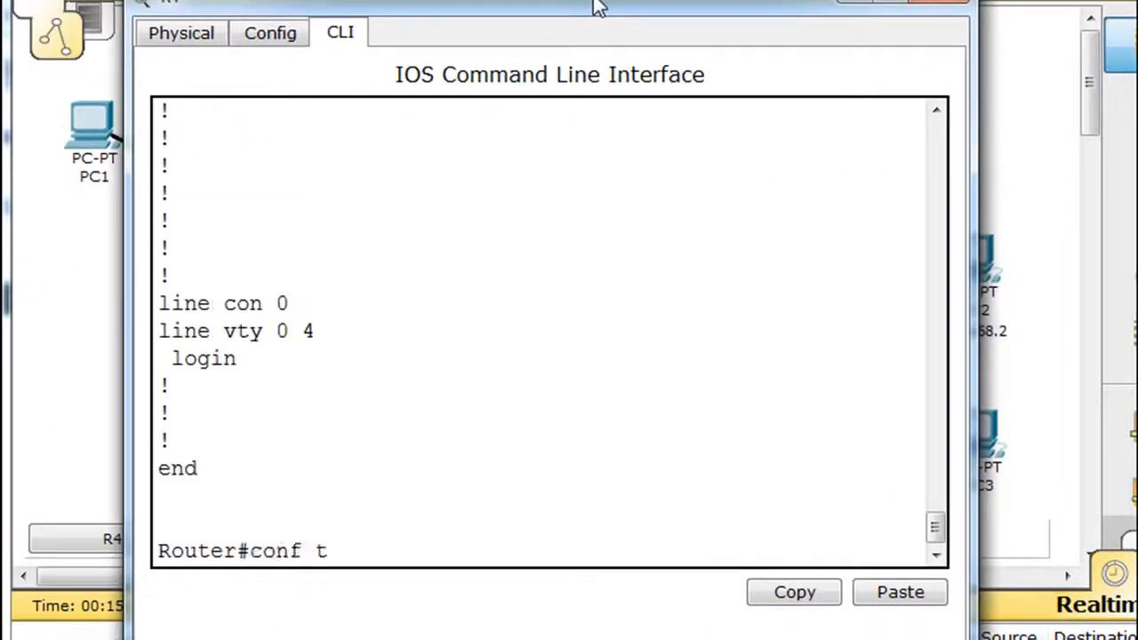
key("Up")
key("Return")
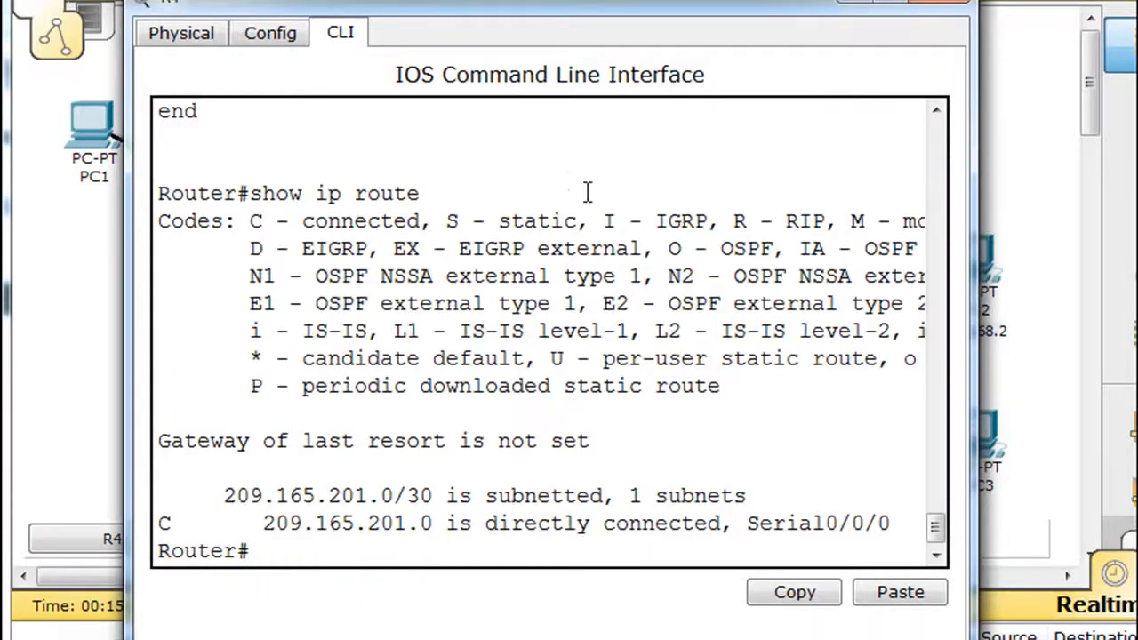
Run show ip route again on R4, examine the table for RIP-learned routes, and close its window.
mouse_move(746, 7)
left_mouse_down()
mouse_move(826, 38)
mouse_move(744, 35)
mouse_move(743, 25)
left_mouse_up()
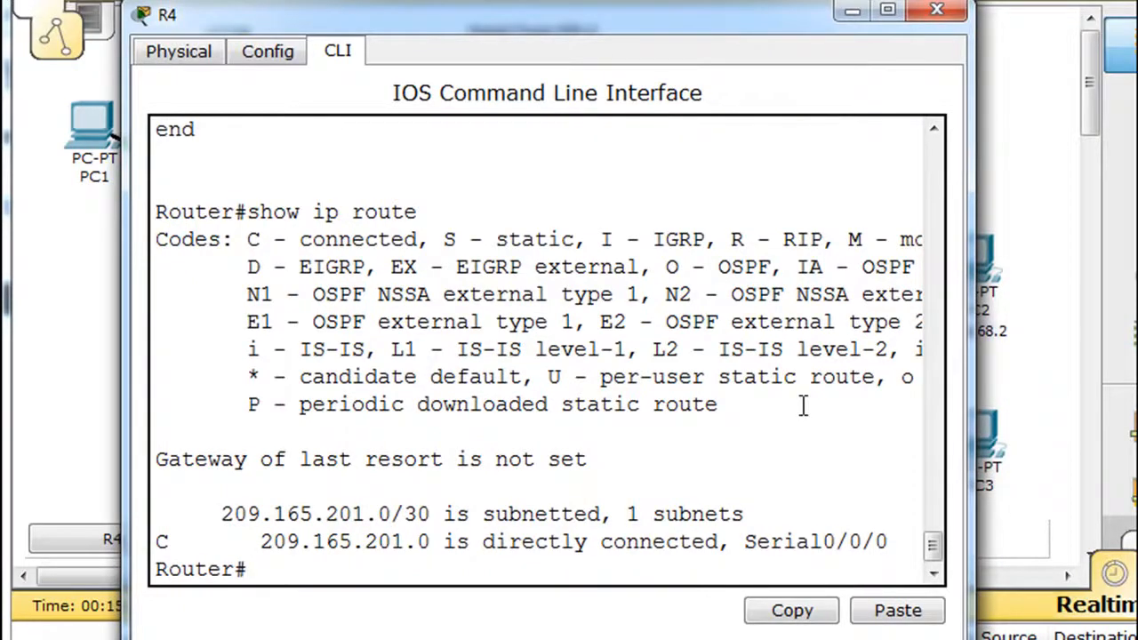
key("Up")
key("Return")
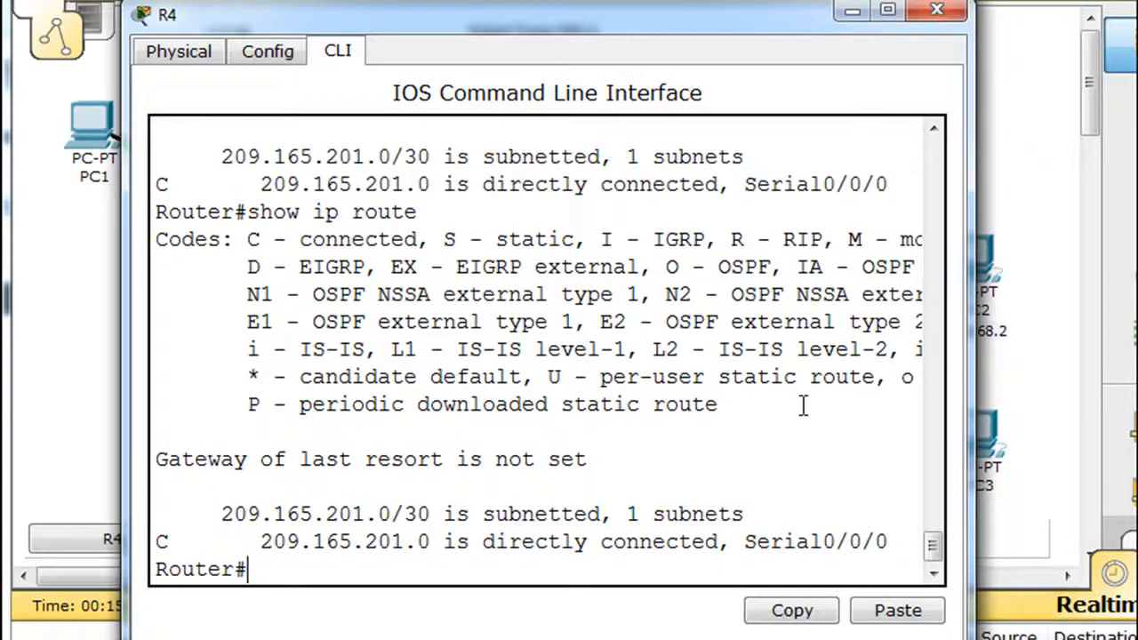
left_click_drag(931, 546, 933, 574)
left_click_drag(533, 30, 462, 9)
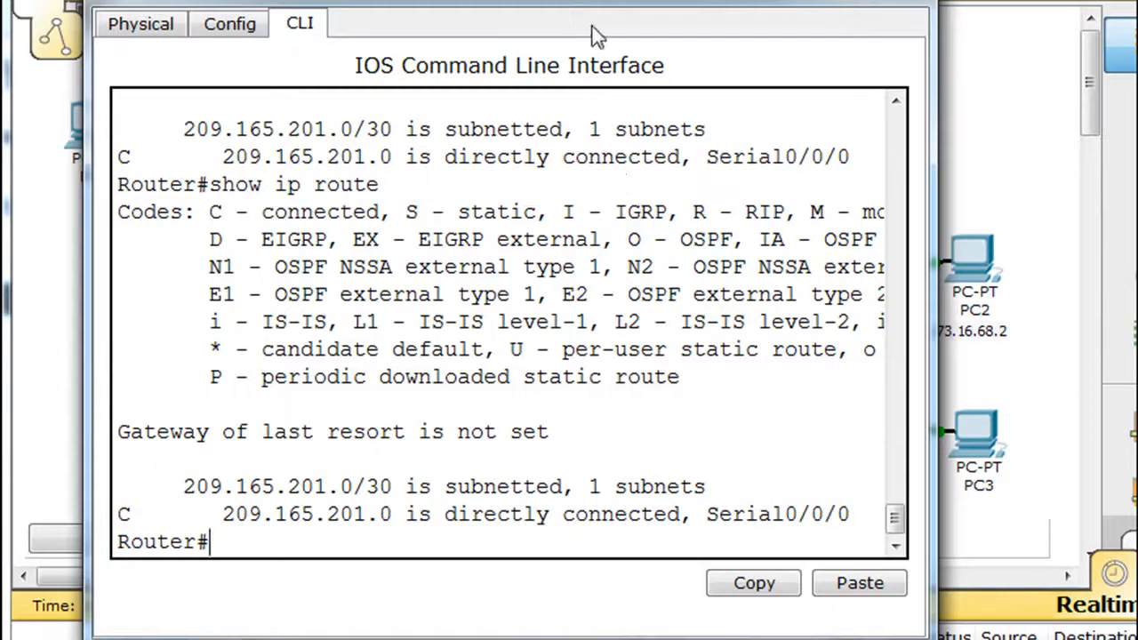
left_click_drag(569, 4, 586, 2)
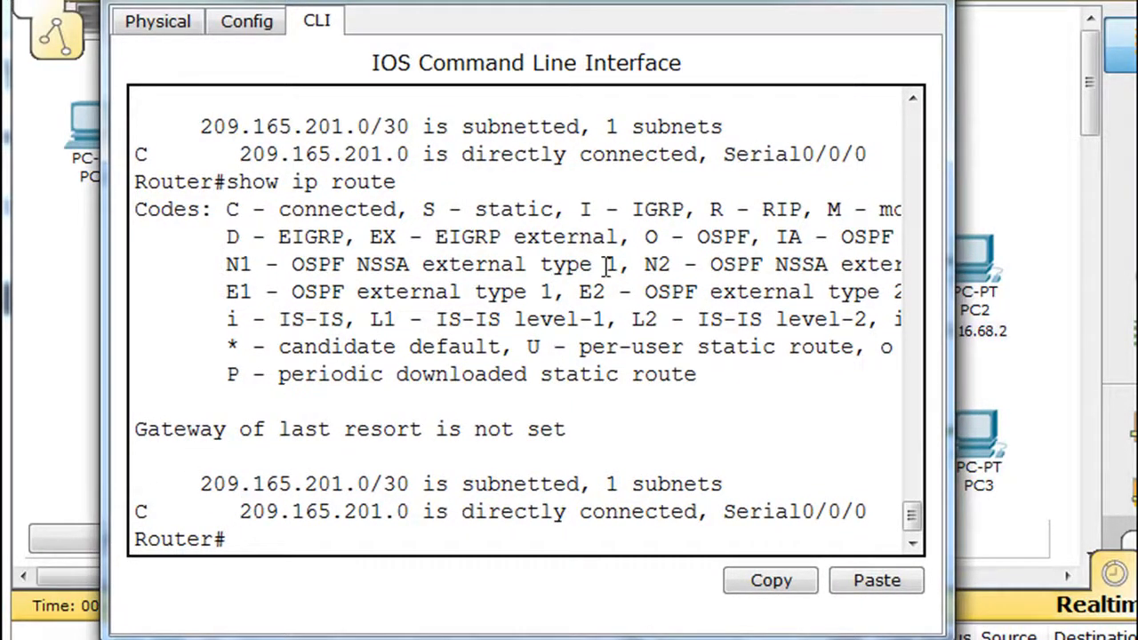
left_click(929, 4)
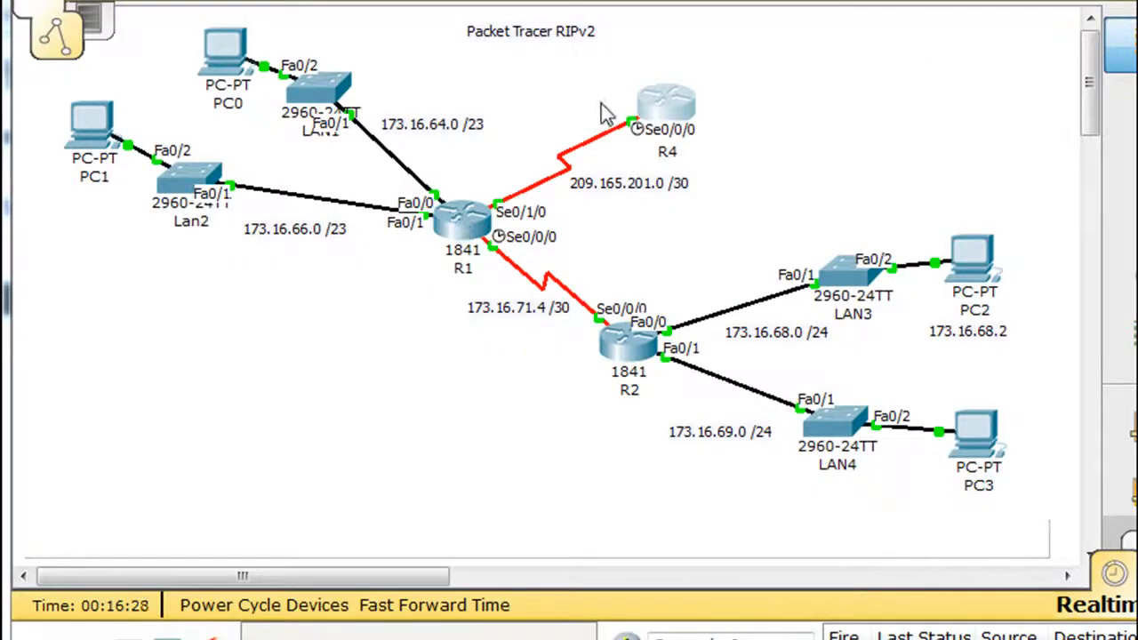
Page through router R1's running configuration with show run and highlight the network statement in the router rip section.
left_click(464, 222)
left_click_drag(393, 26, 608, 15)
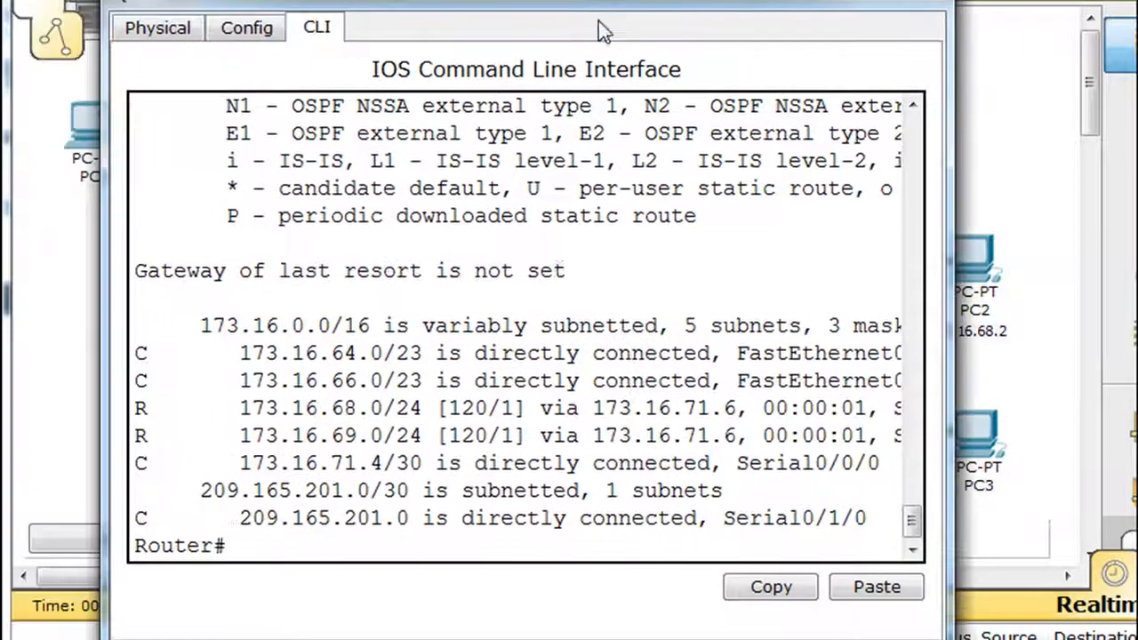
type("show run")
key("Return")
key("space")
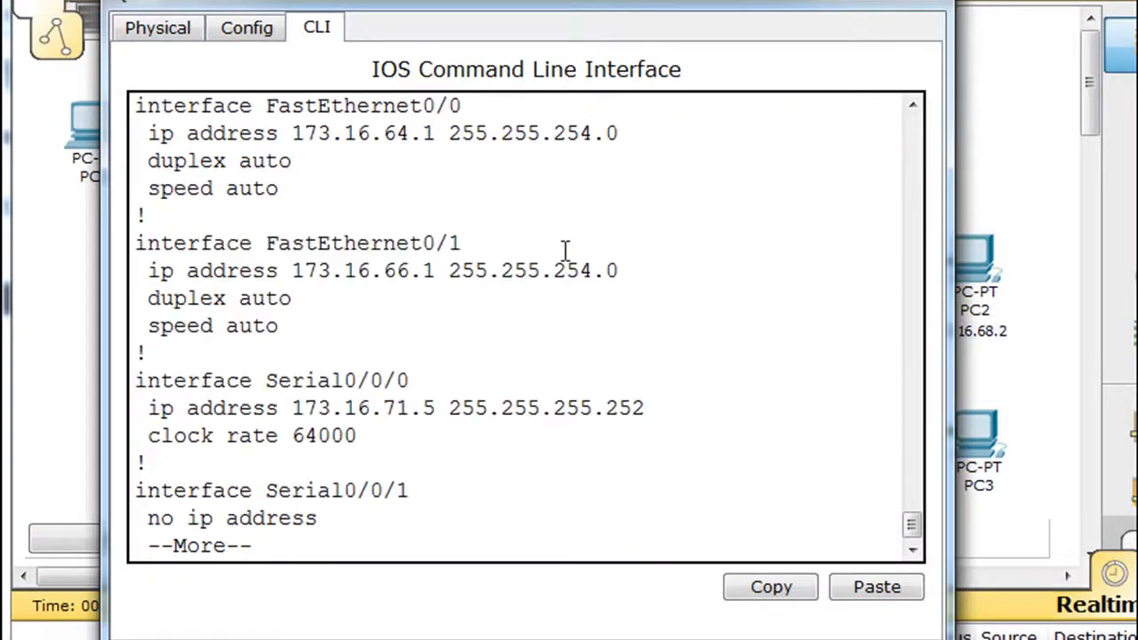
key("space")
left_click_drag(152, 356, 401, 365)
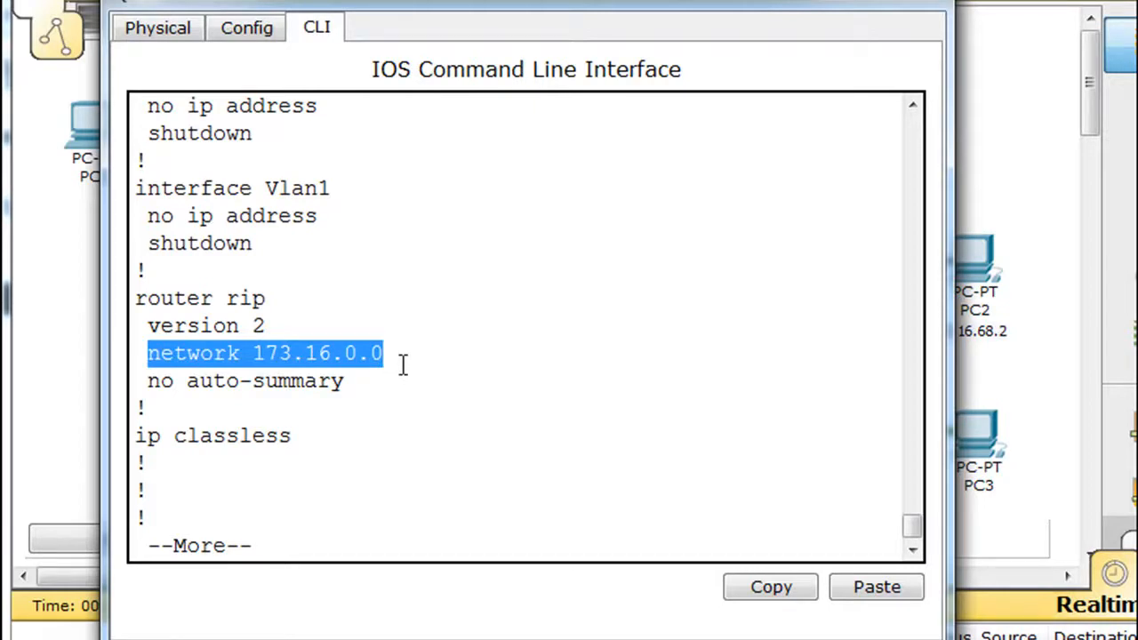
Move R1's window aside to compare its advertised RIP network with the links to R2 and R4, then bring it back.
left_click_drag(562, 4, 538, 488)
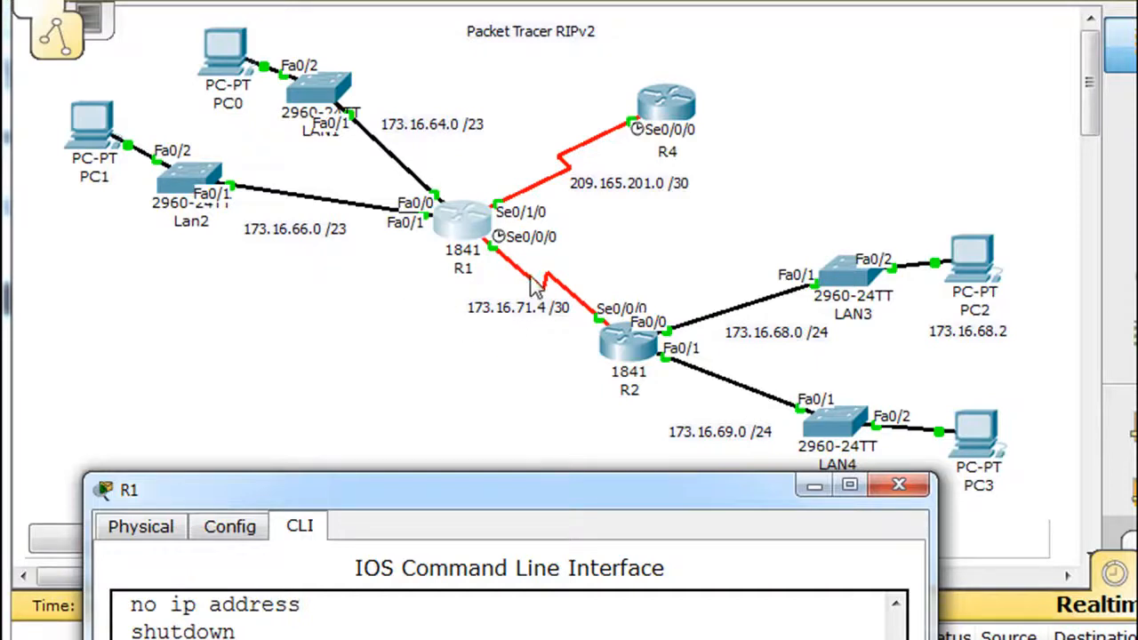
left_click_drag(488, 495, 510, 225)
left_click_drag(627, 208, 547, 378)
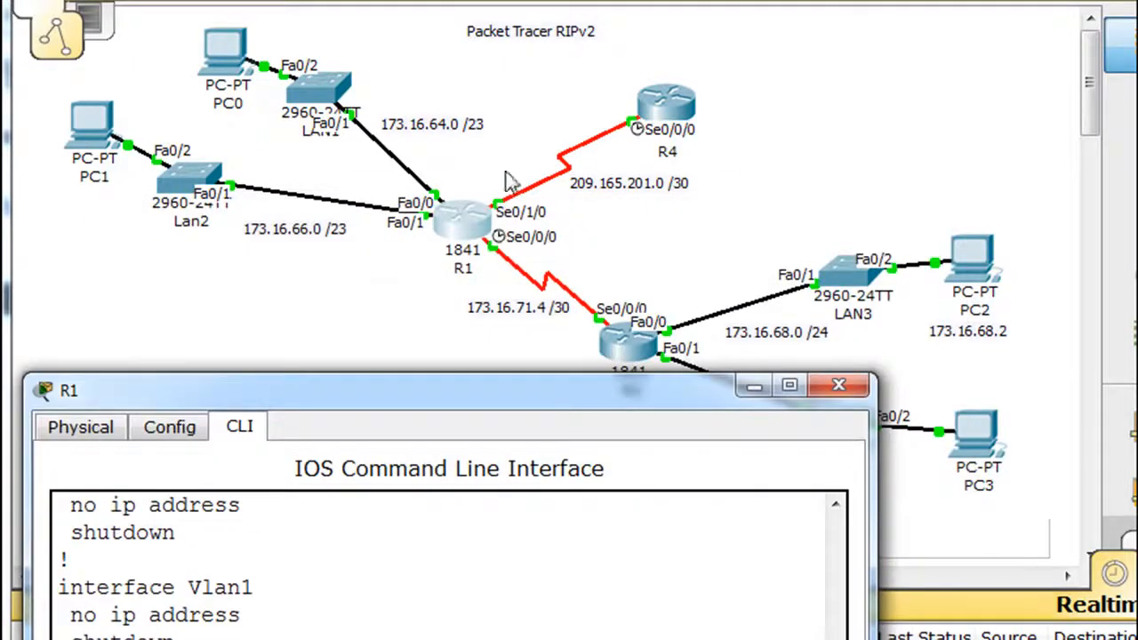
left_click_drag(462, 390, 522, 368)
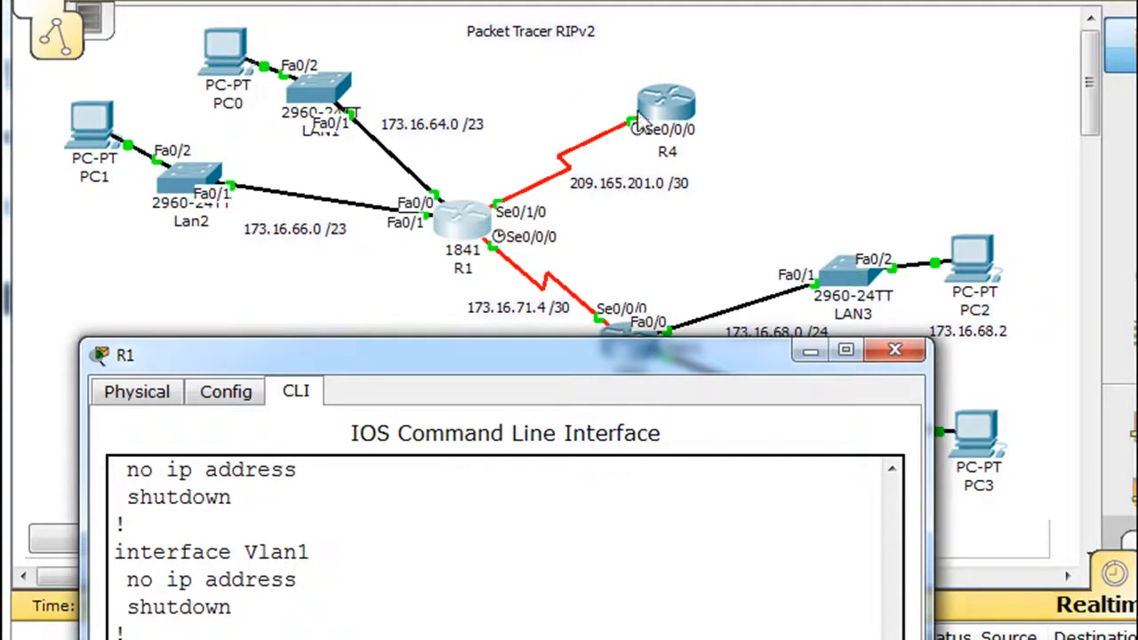
left_click_drag(526, 364, 569, 0)
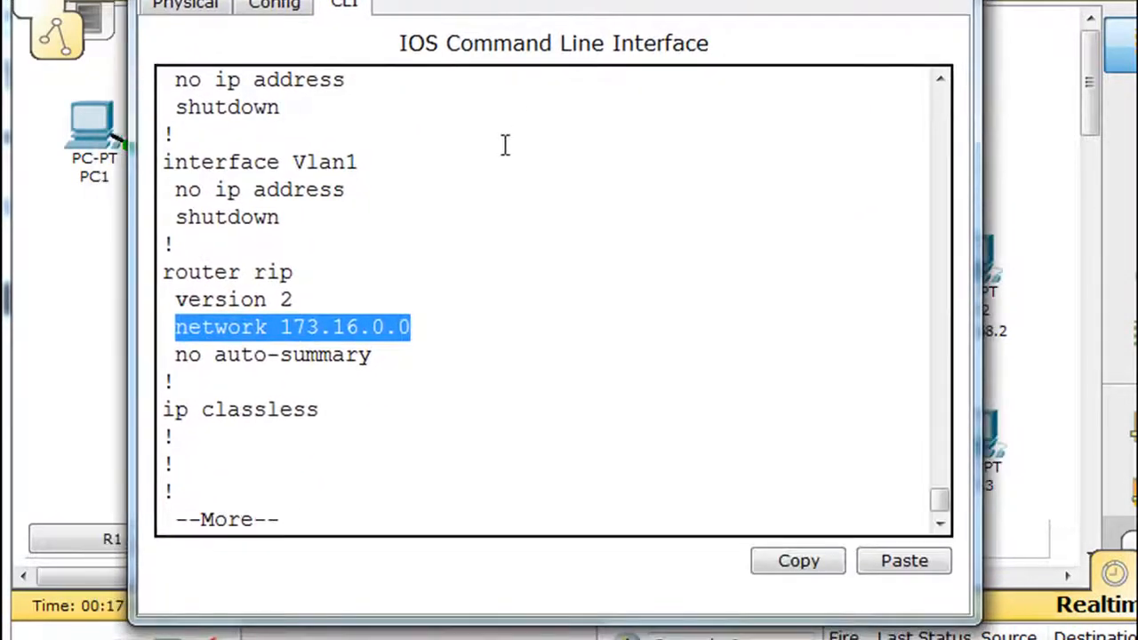
Finish the configuration listing on R1 and enter RIP router configuration with conf t and router rip, specifying version 2.
key("space")
type("conf t")
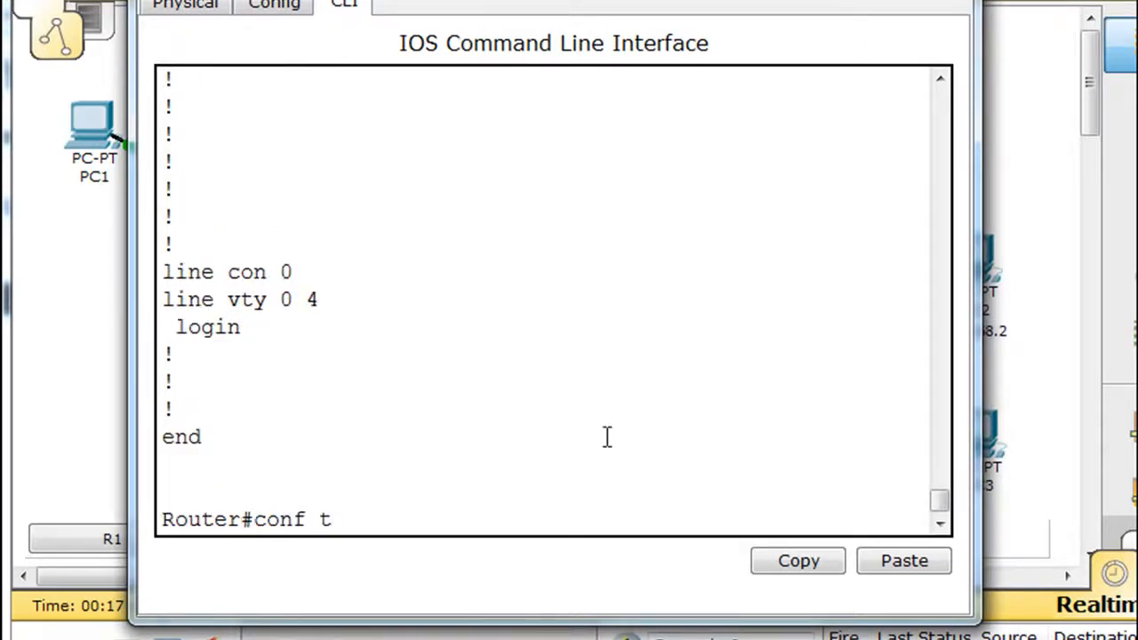
key("Return")
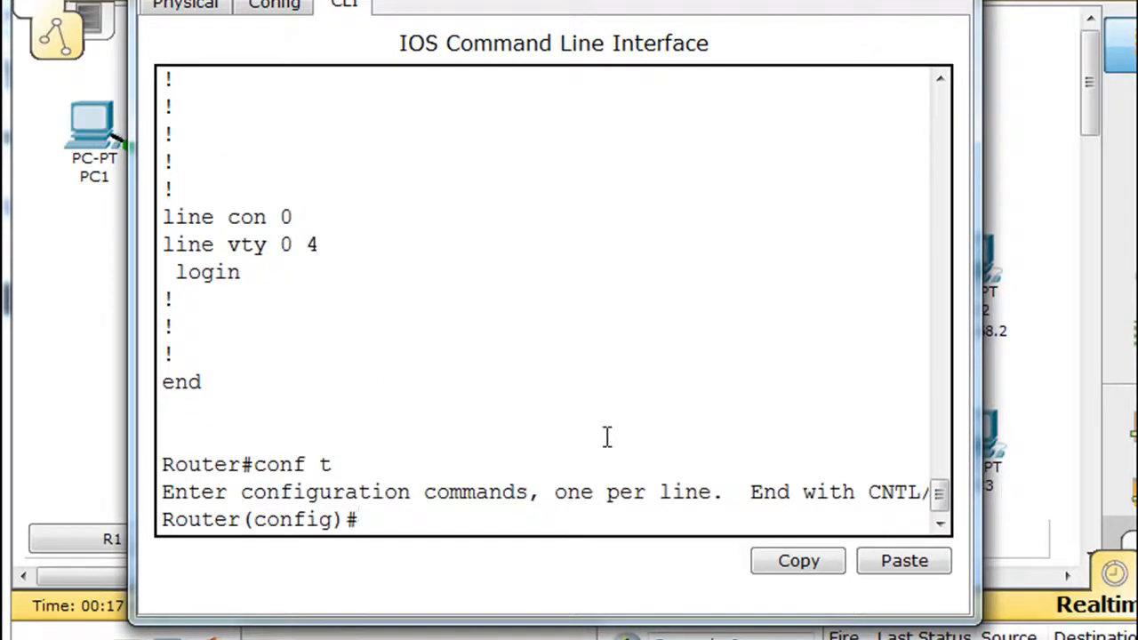
type("router rip")
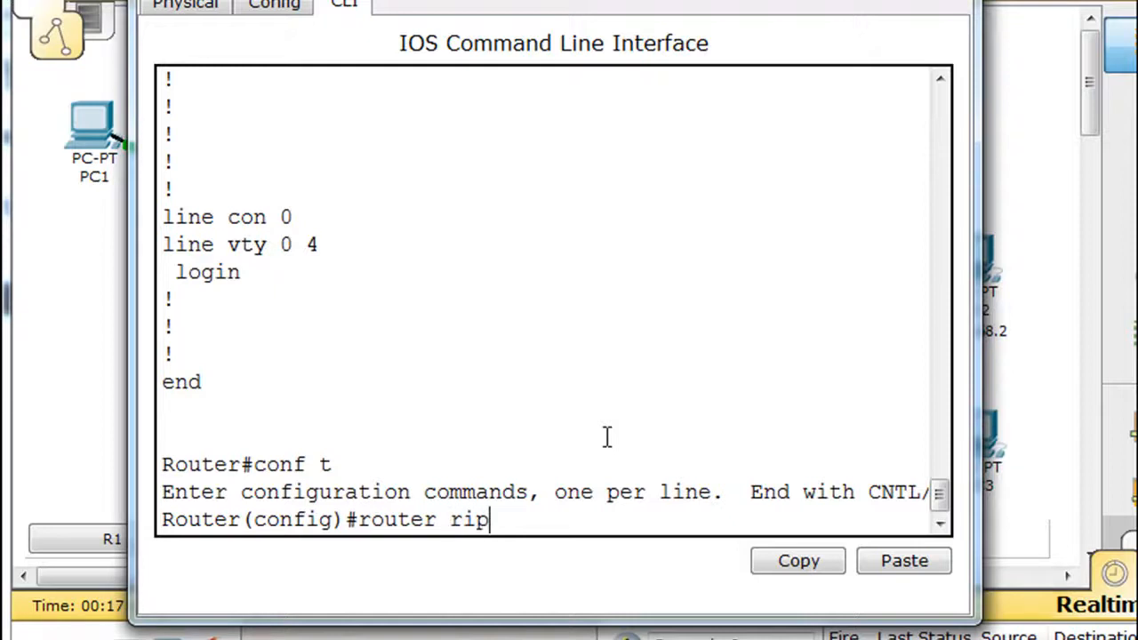
key("Return")
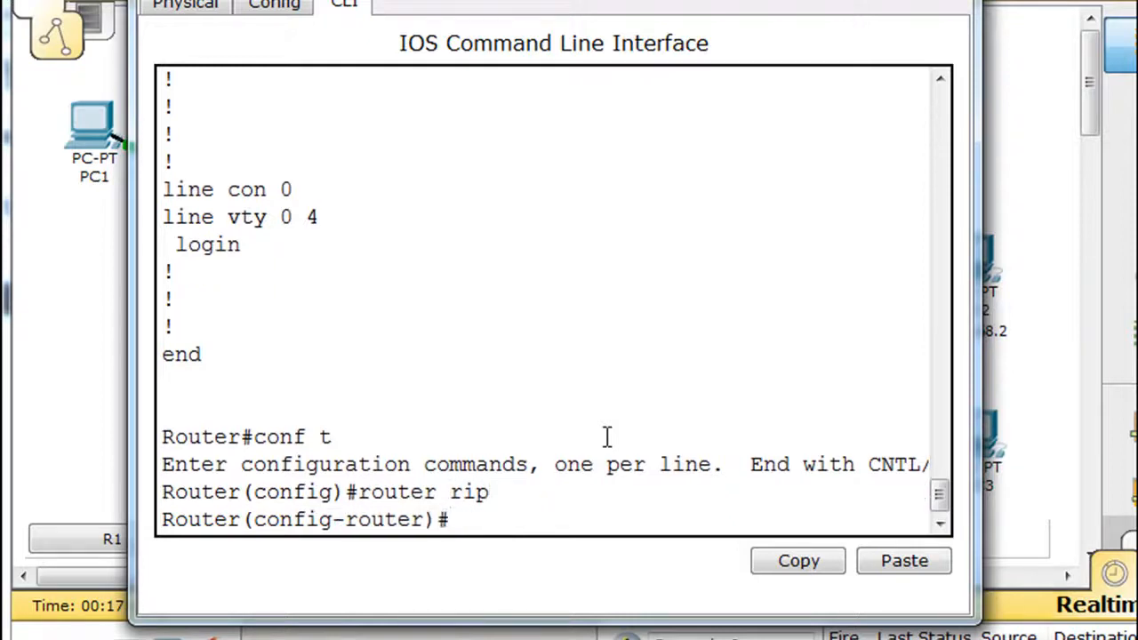
type("version")
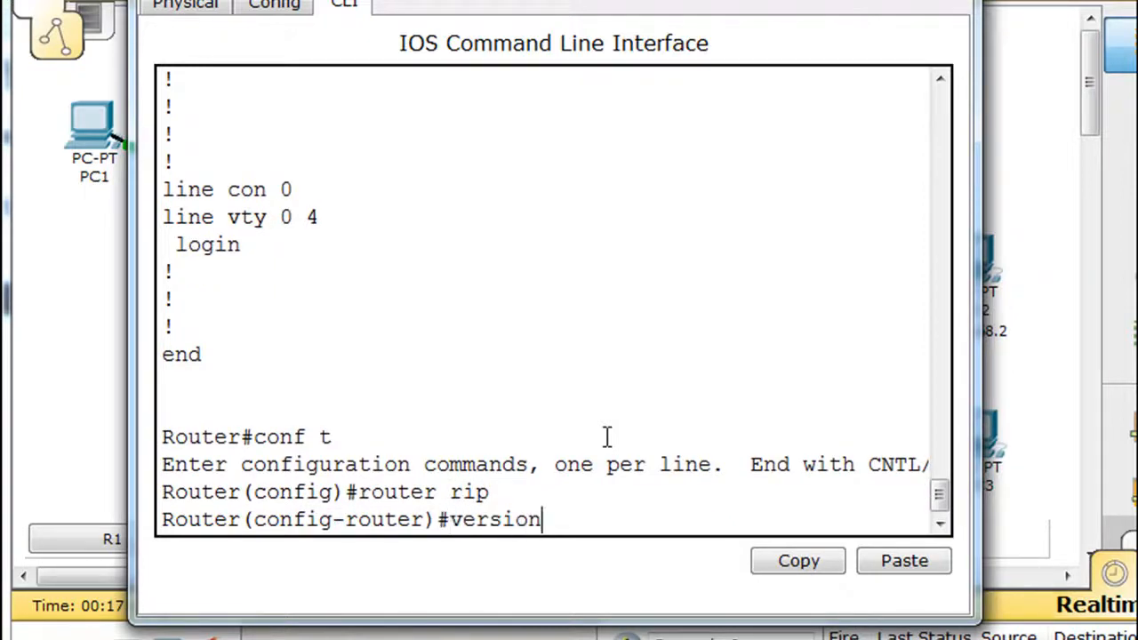
type(" 2")
key("Return")
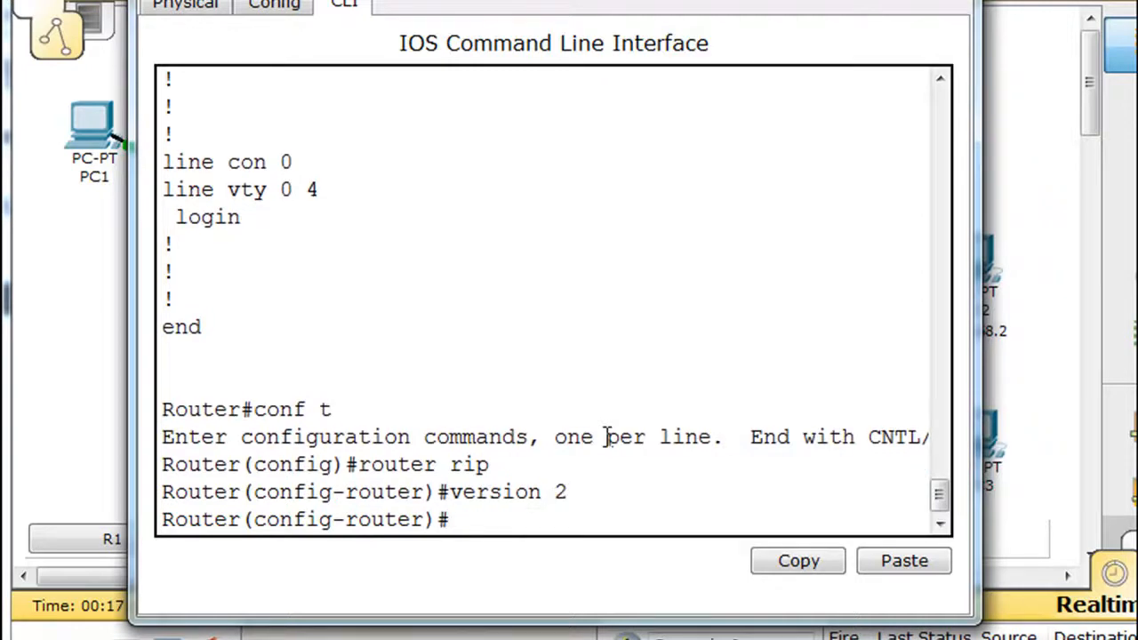
Advertise network 209.165.201.0 in R1's RIP process, exit router configuration mode and close R1's window.
type("network 209.165")
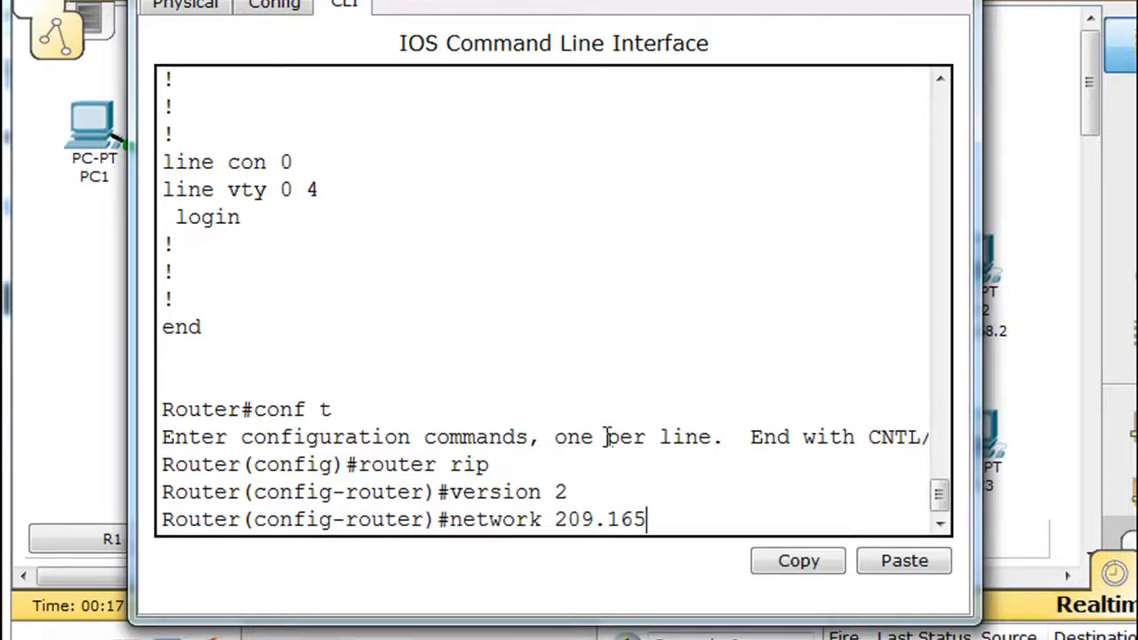
type(".201.0")
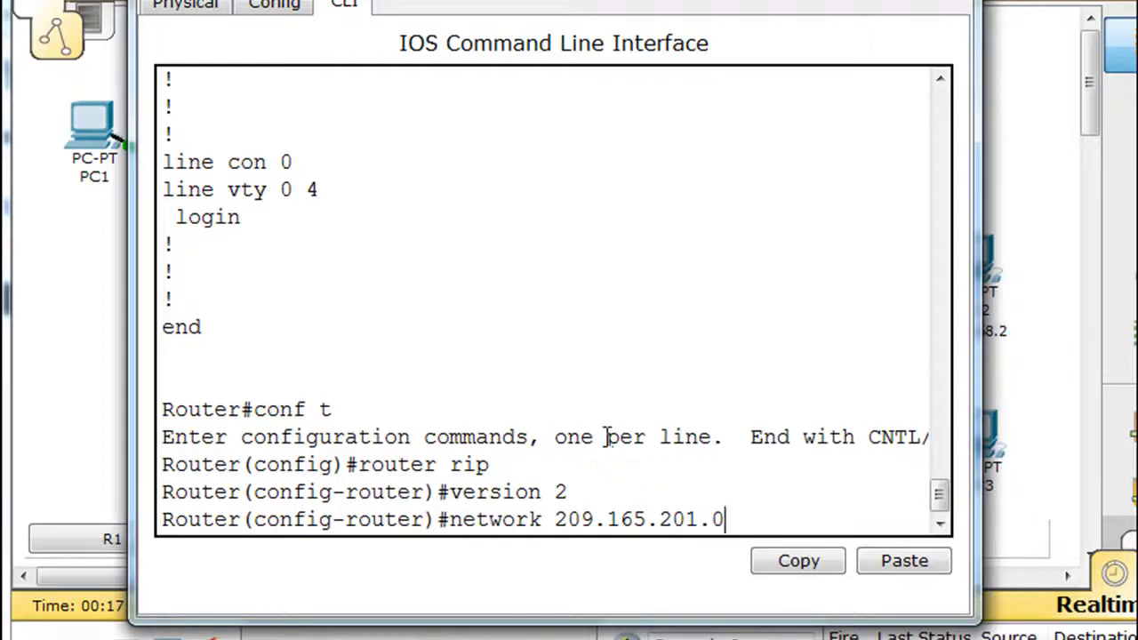
key("Return")
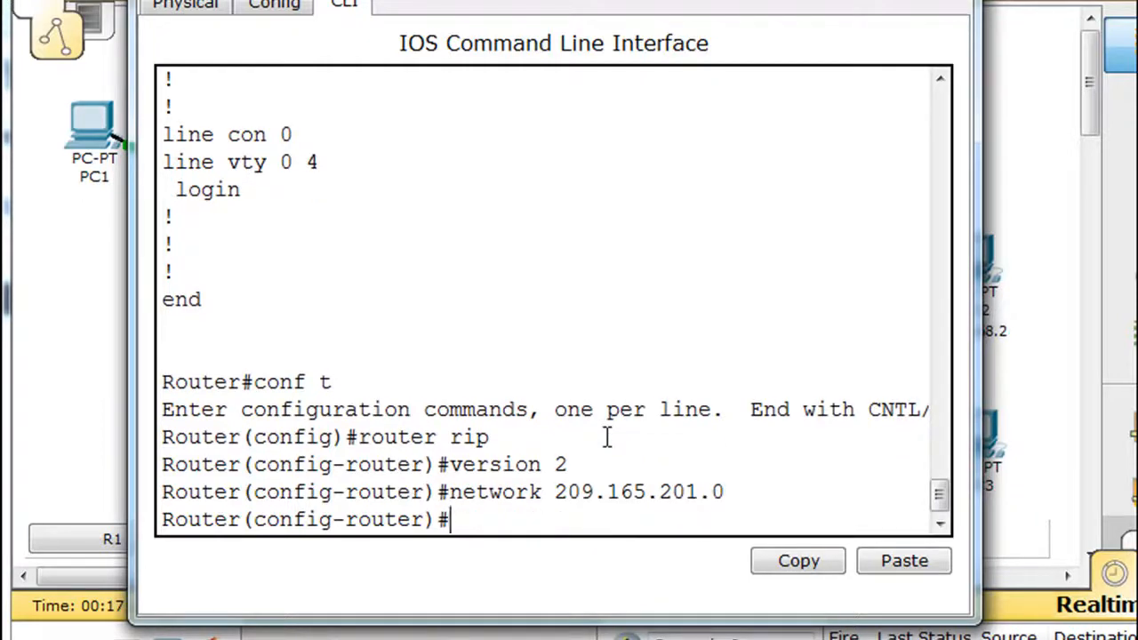
type("exit")
key("Return")
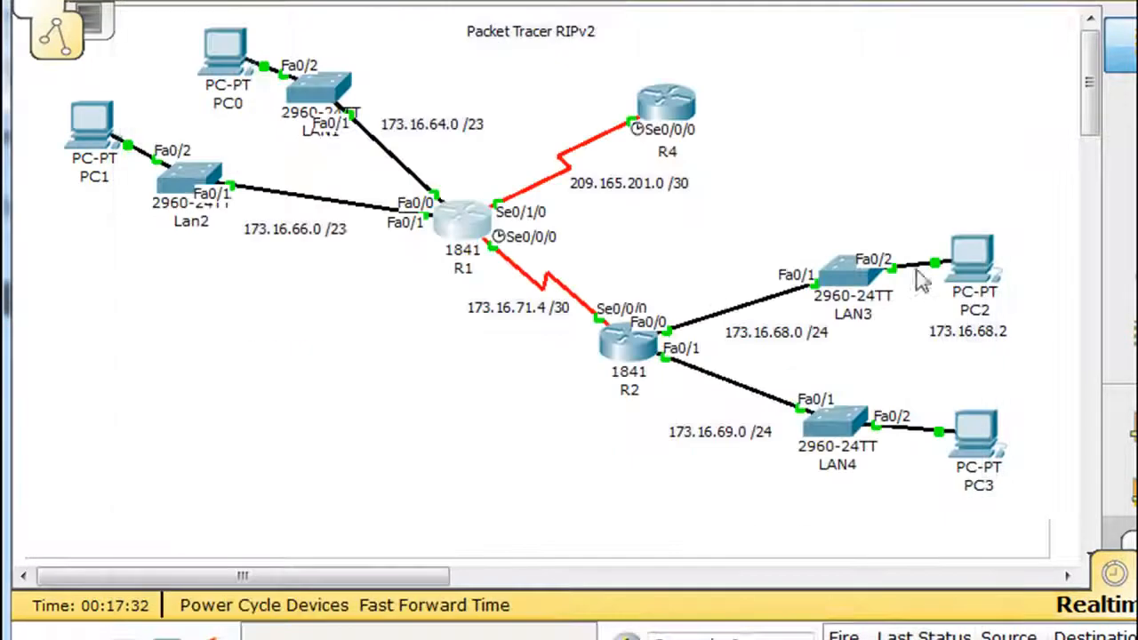
left_click(969, 5)
Run show ip route again on R4, examine its RIP-learned 173.16.x.x routes including the 173.16.71.4/30 link, and close its window.
left_click(682, 105)
left_click_drag(594, 105, 752, 4)
key("Up")
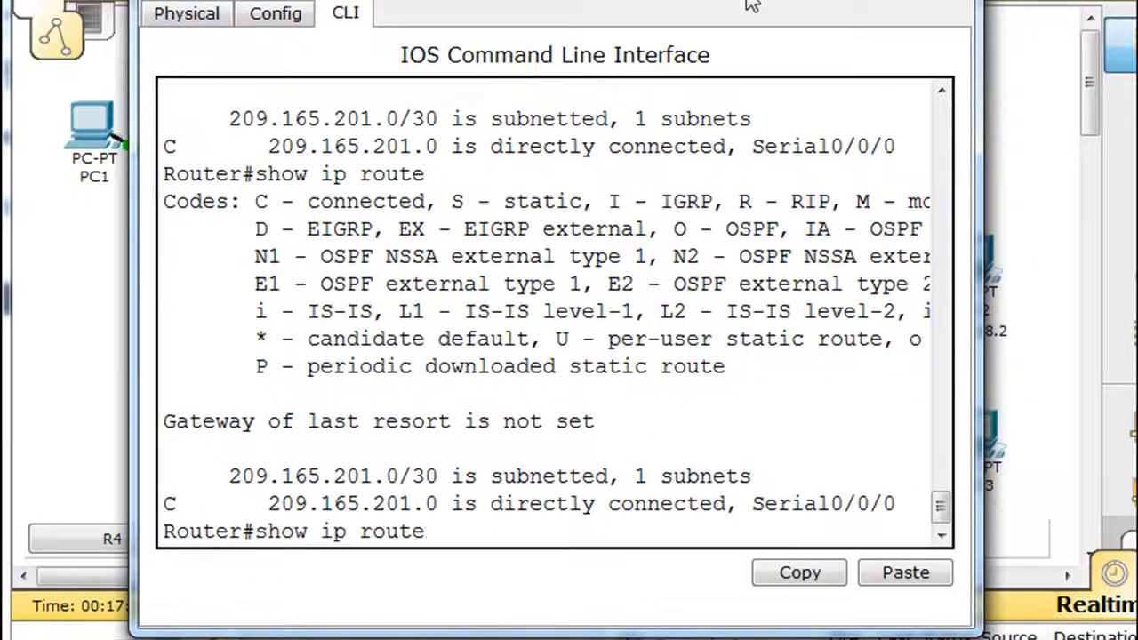
key("Return")
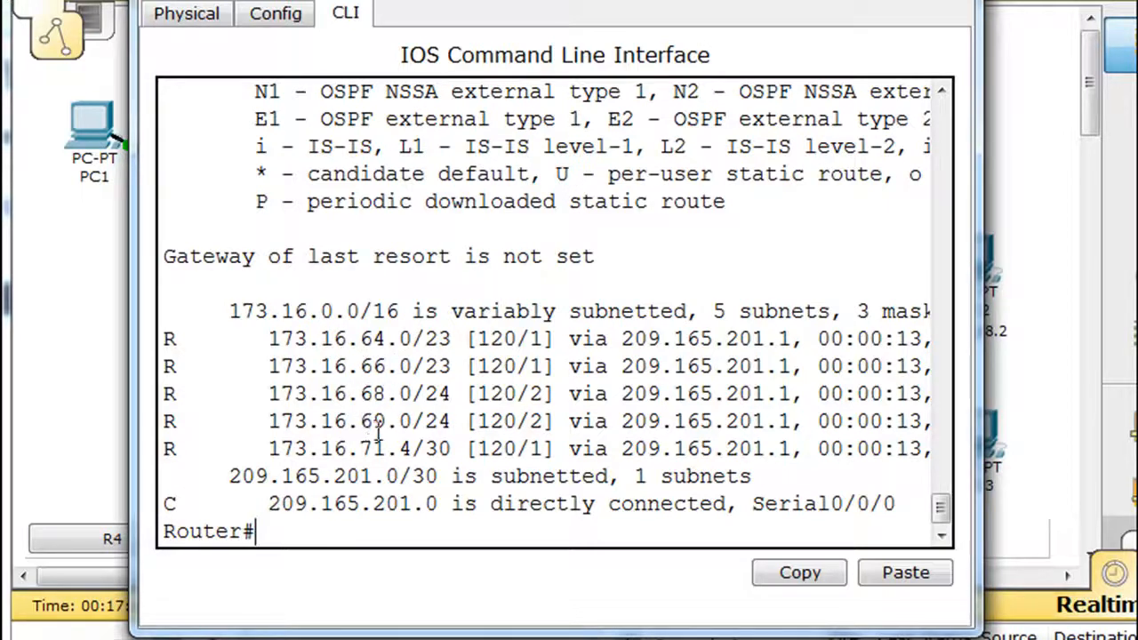
left_click_drag(358, 449, 375, 450)
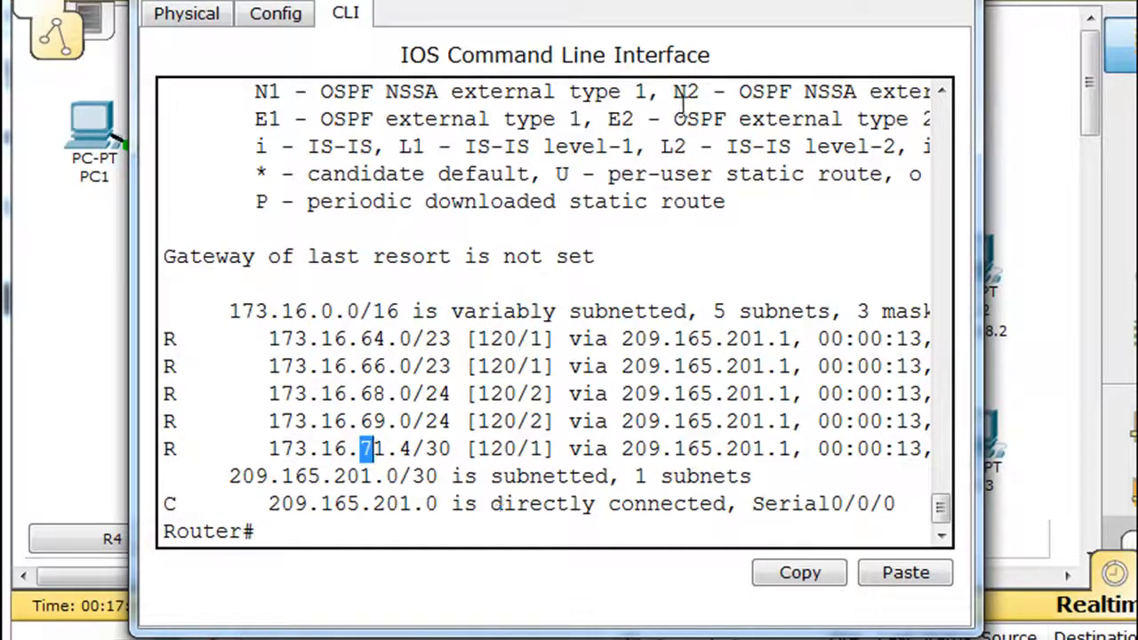
left_click(953, 2)
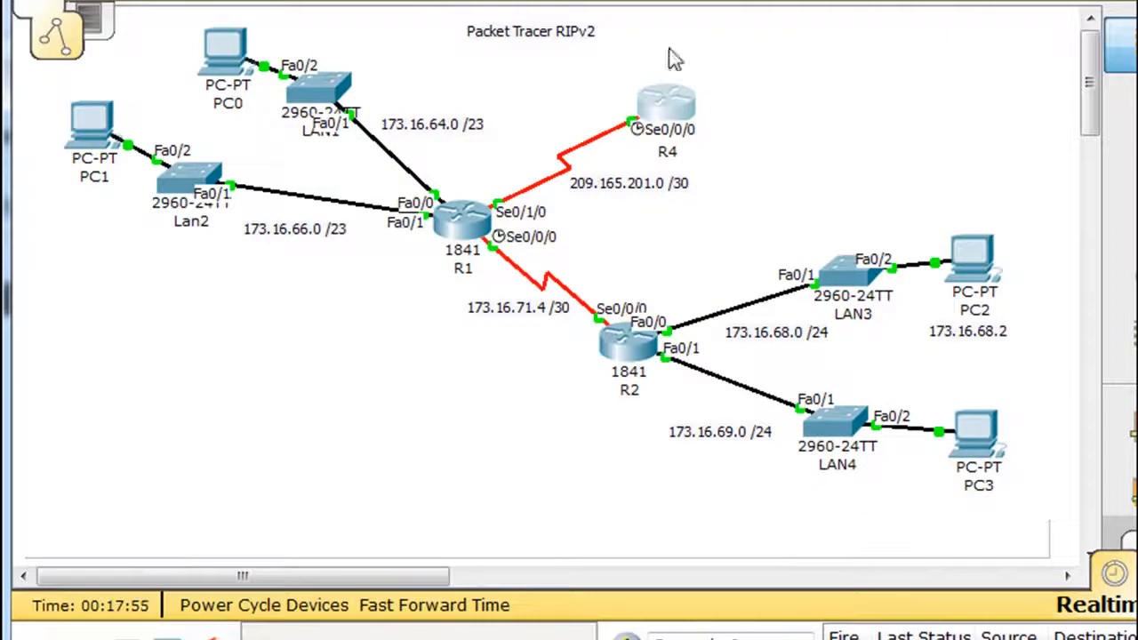